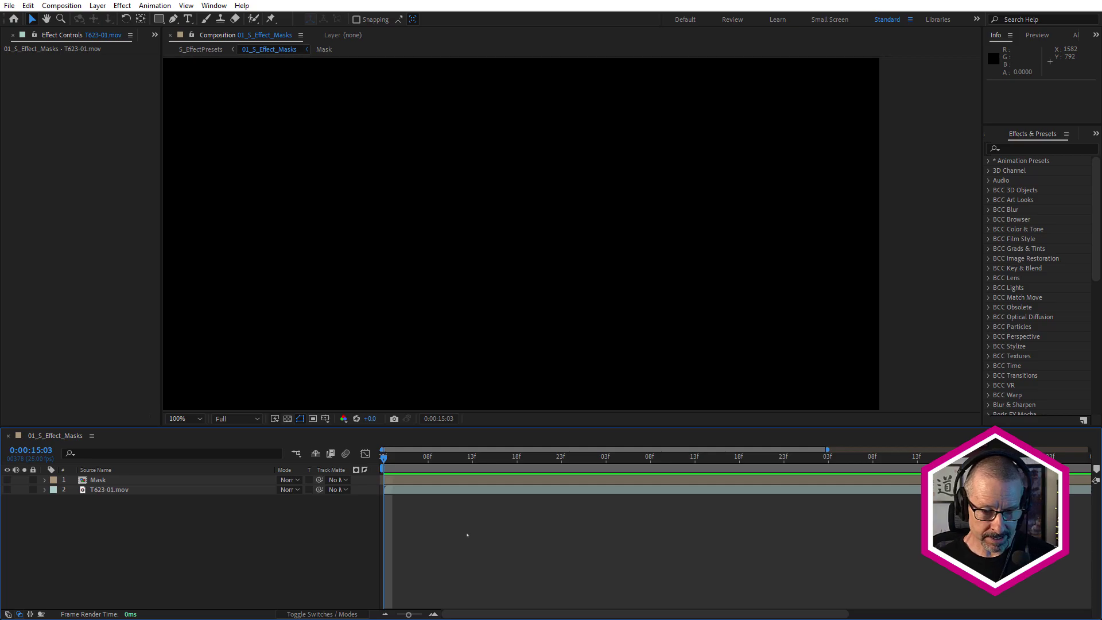
Step: Create a new solid layer named SEffect
{"action": "key", "text": "ctrl+y"}
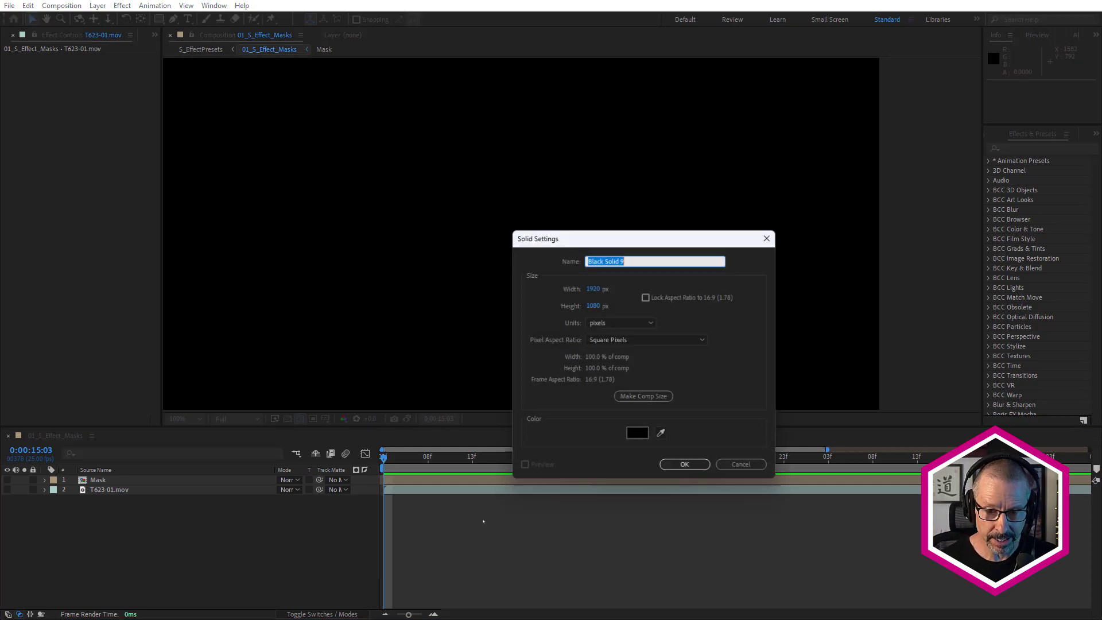
{"action": "type", "text": "SE"}
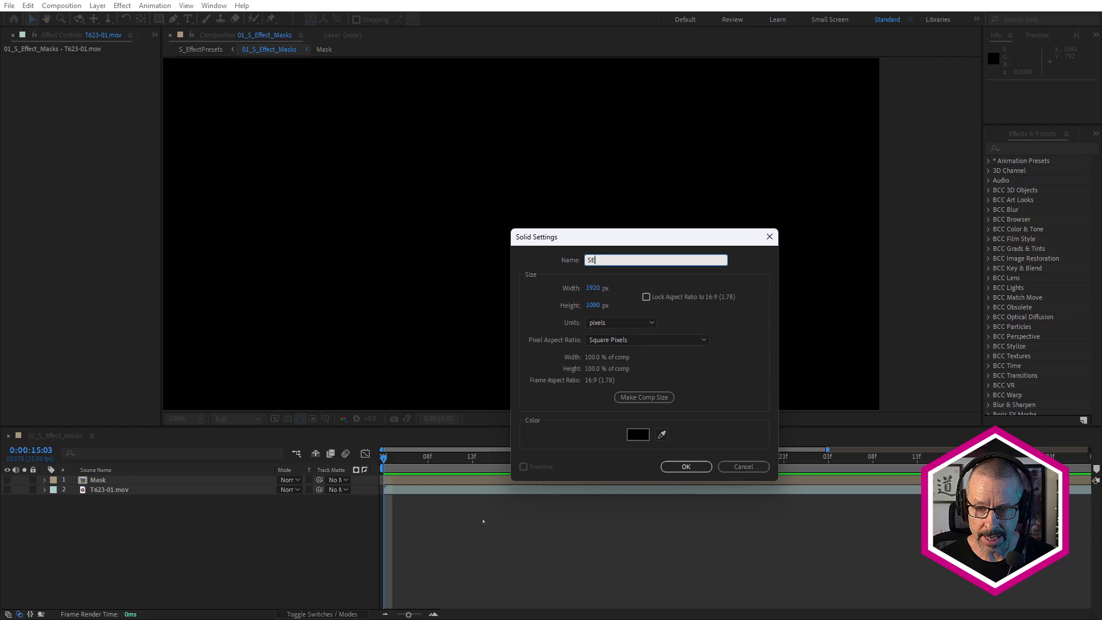
{"action": "type", "text": "ffect"}
{"action": "key", "text": "Return"}
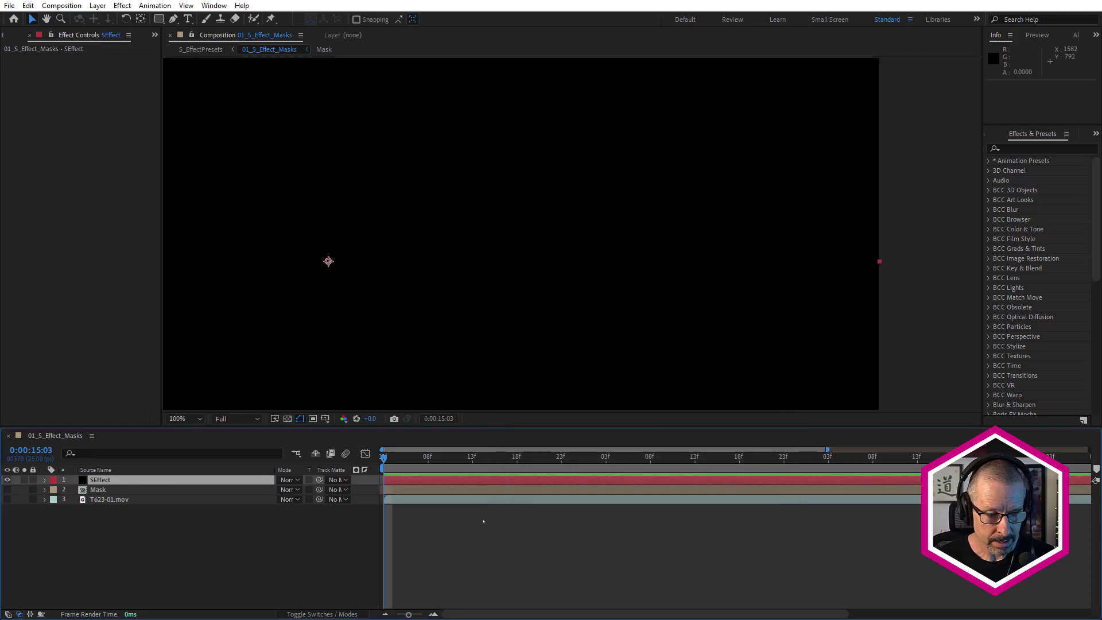
Step: Search 's_eff' in Effects & Presets and apply S_Effect to the SEffect layer
{"action": "left_click", "coordinate": [1024, 148]}
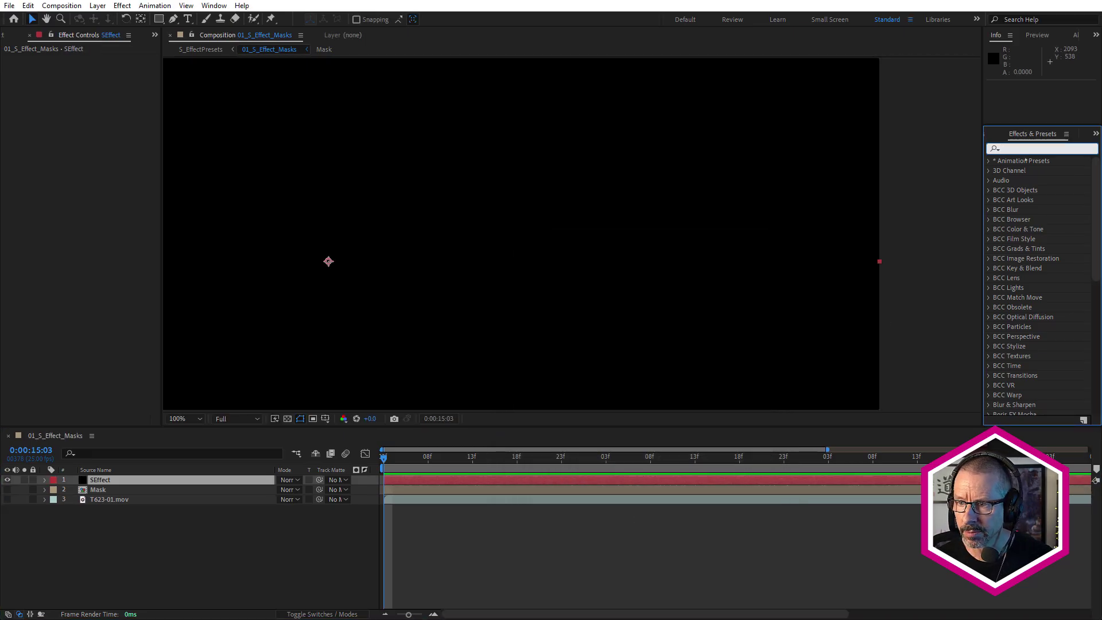
{"action": "type", "text": "s_eff"}
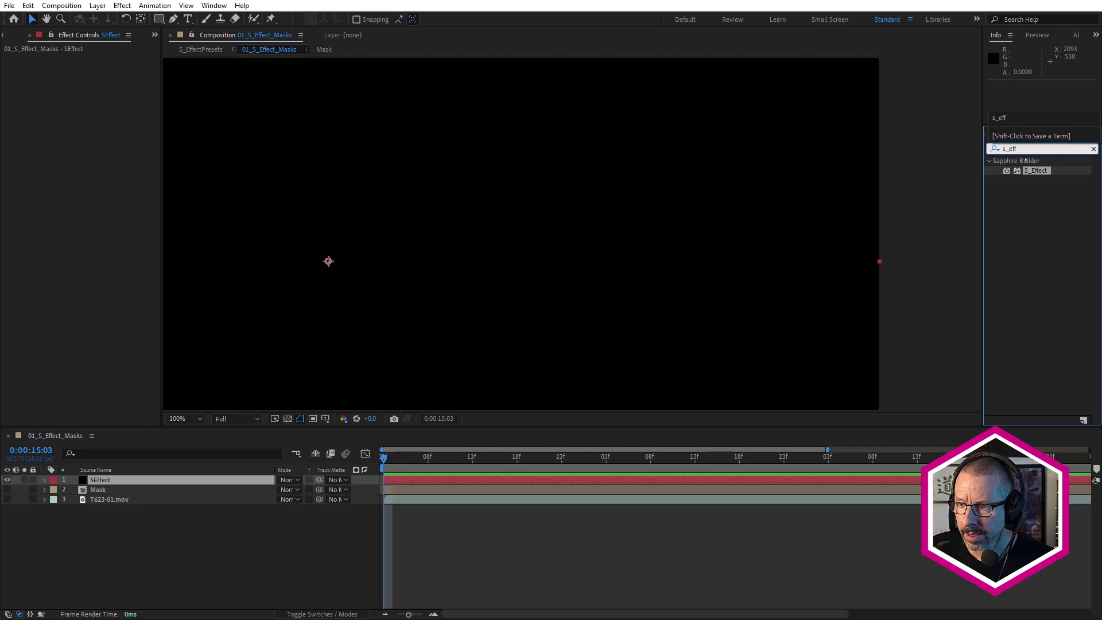
{"action": "double_click", "coordinate": [1038, 172]}
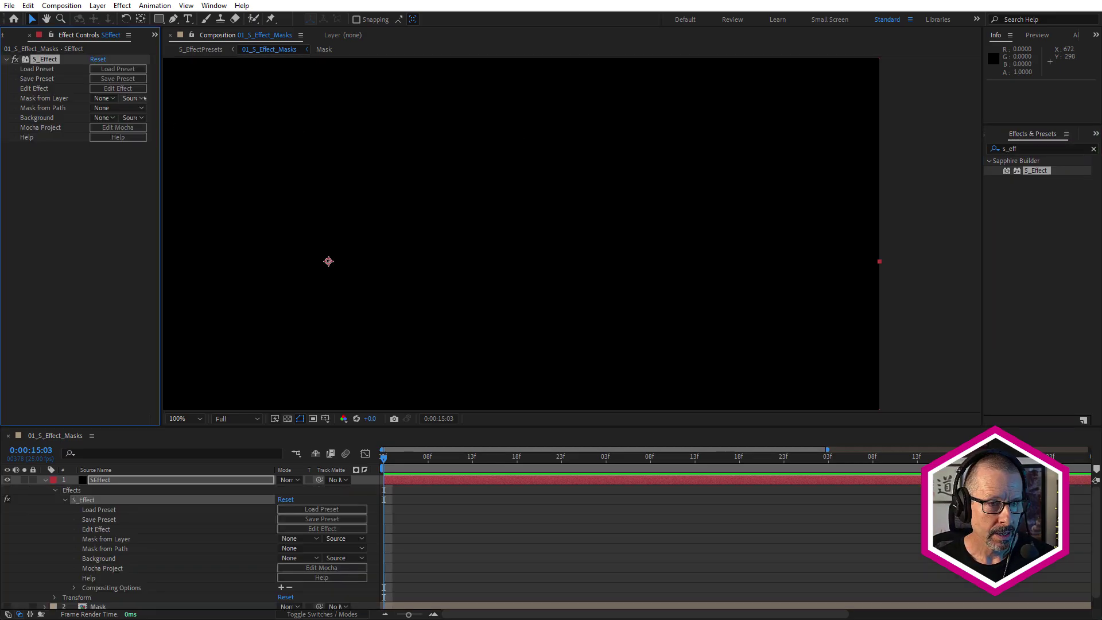
Step: Open the Sapphire preset browser and filter it to Builder Effects presets
{"action": "left_click", "coordinate": [123, 69]}
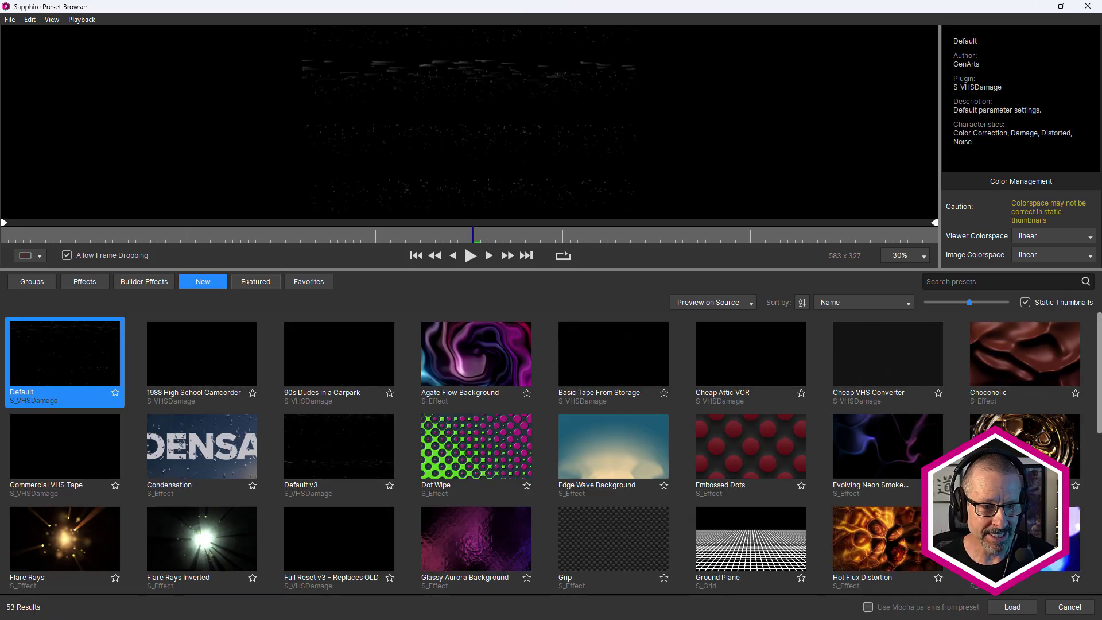
{"action": "scroll", "coordinate": [476, 447], "scroll_direction": "down", "scroll_amount": 5}
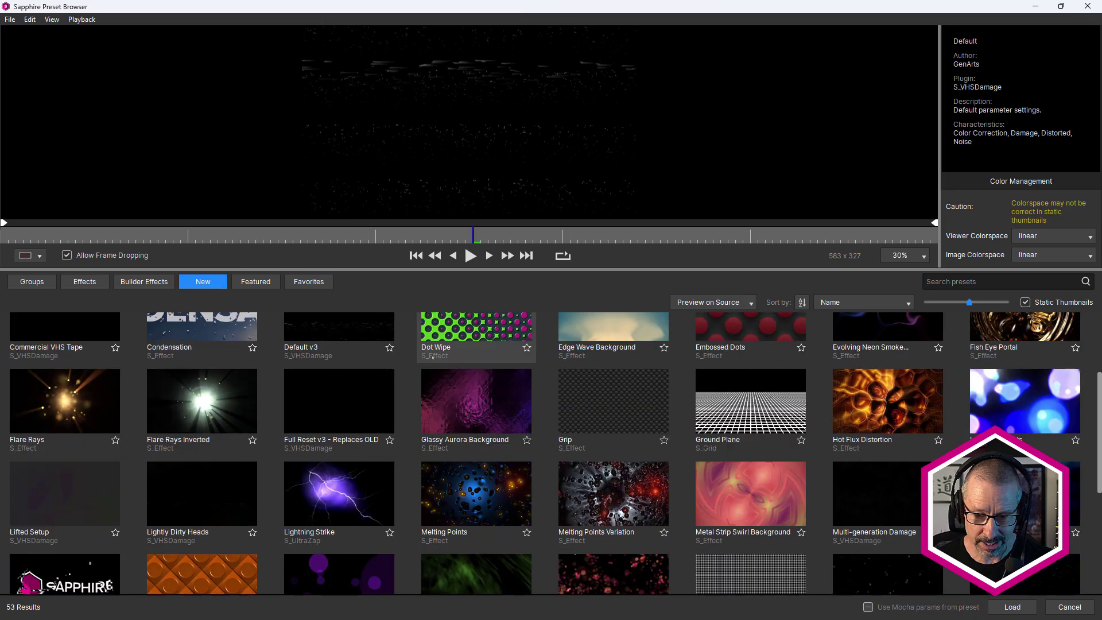
{"action": "scroll", "coordinate": [477, 448], "scroll_direction": "up", "scroll_amount": 4}
{"action": "scroll", "coordinate": [477, 447], "scroll_direction": "up", "scroll_amount": 1}
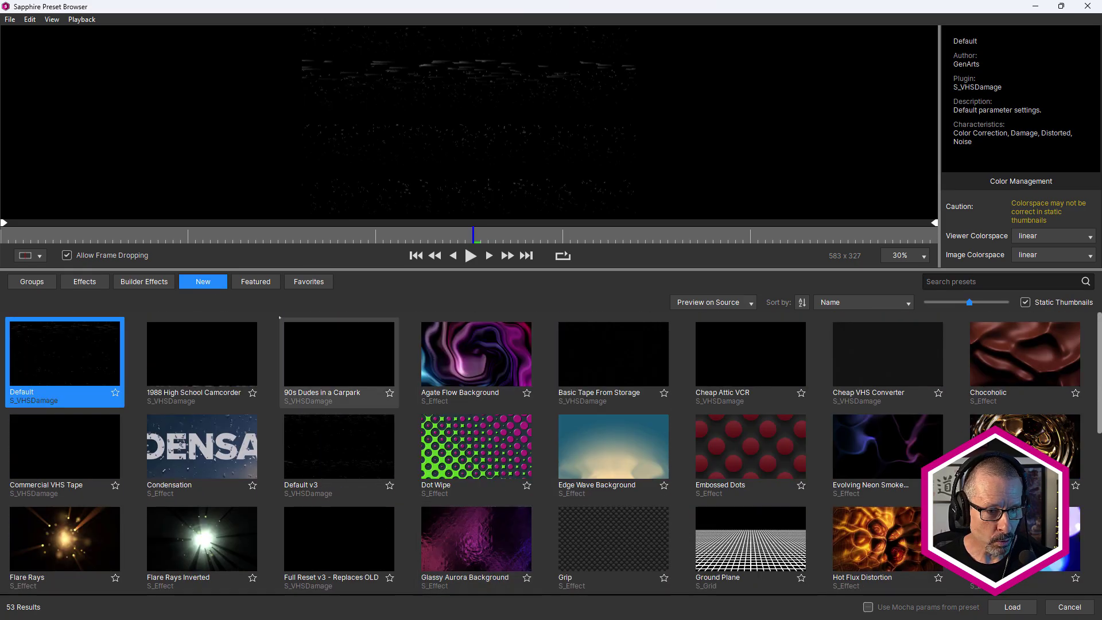
{"action": "left_click", "coordinate": [156, 289]}
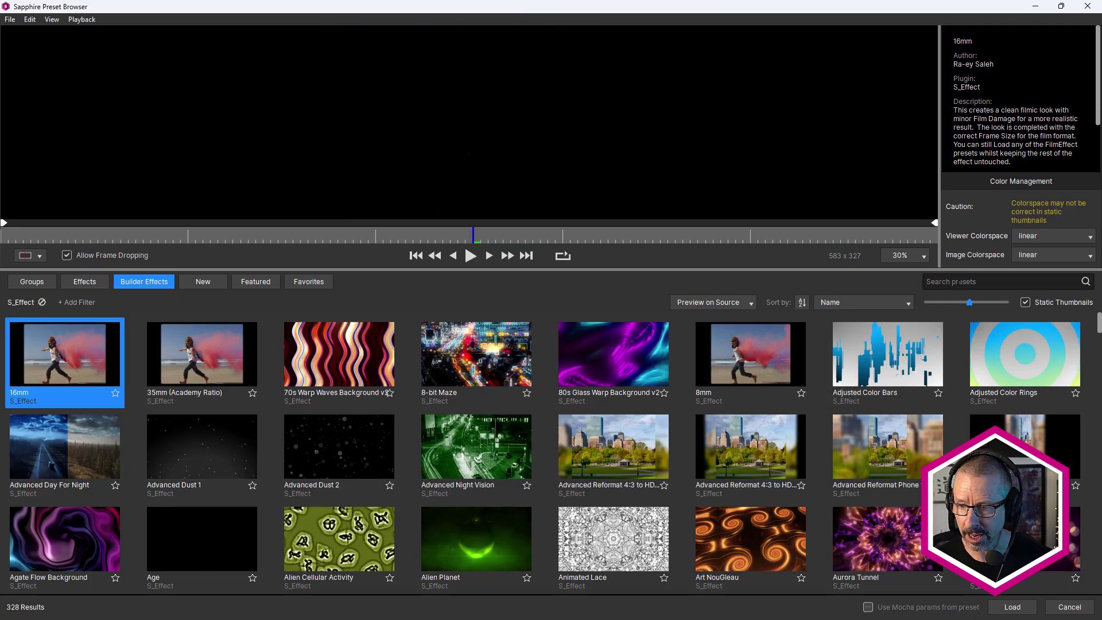
Step: Search presets for '2025' and load Textured Plastic onto the layer
{"action": "left_click", "coordinate": [960, 281]}
{"action": "type", "text": "2025"}
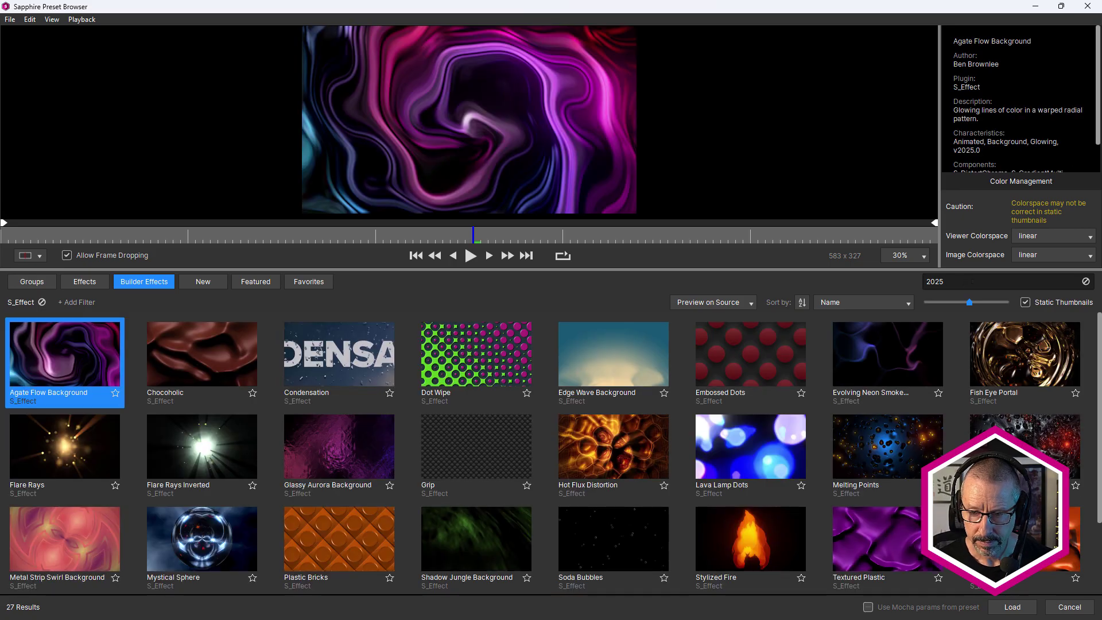
{"action": "scroll", "coordinate": [713, 391], "scroll_direction": "down", "scroll_amount": 1}
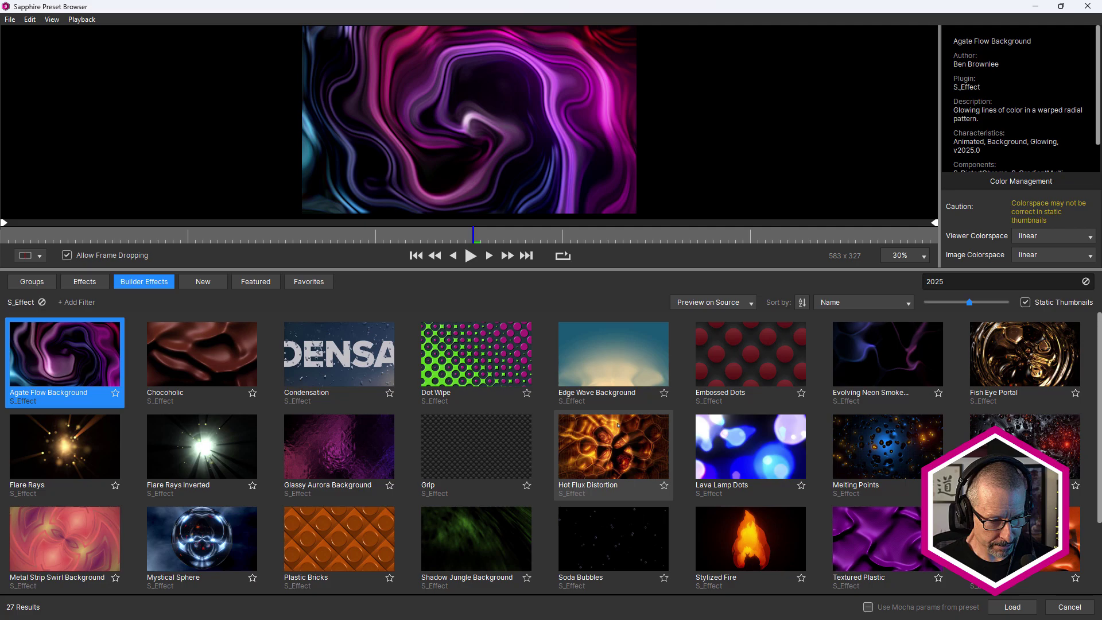
{"action": "scroll", "coordinate": [619, 425], "scroll_direction": "down", "scroll_amount": 1}
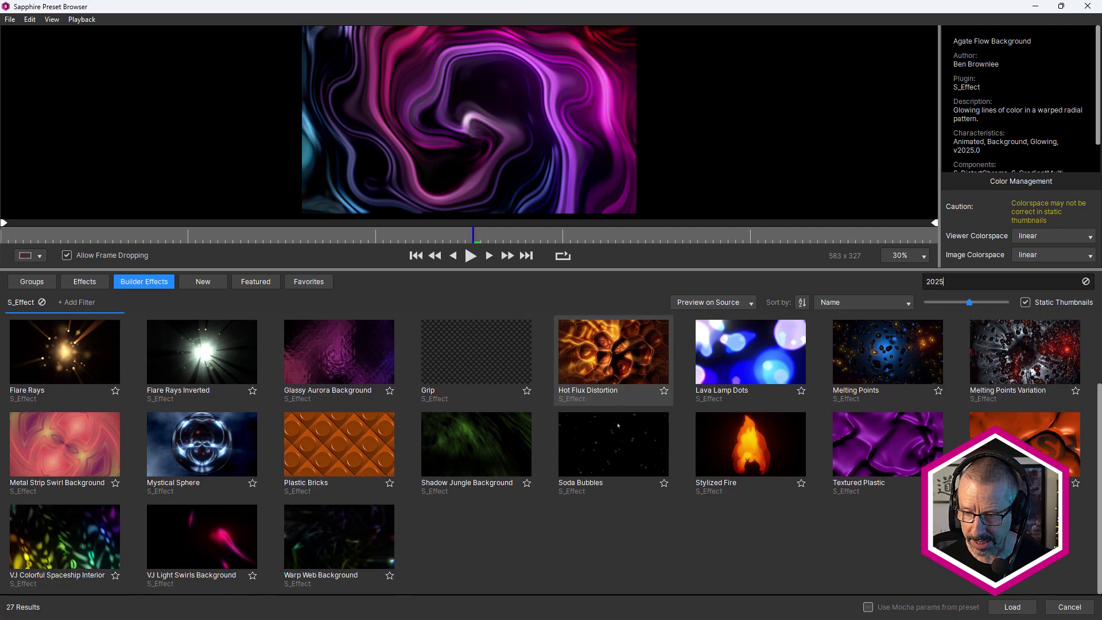
{"action": "left_click", "coordinate": [895, 442]}
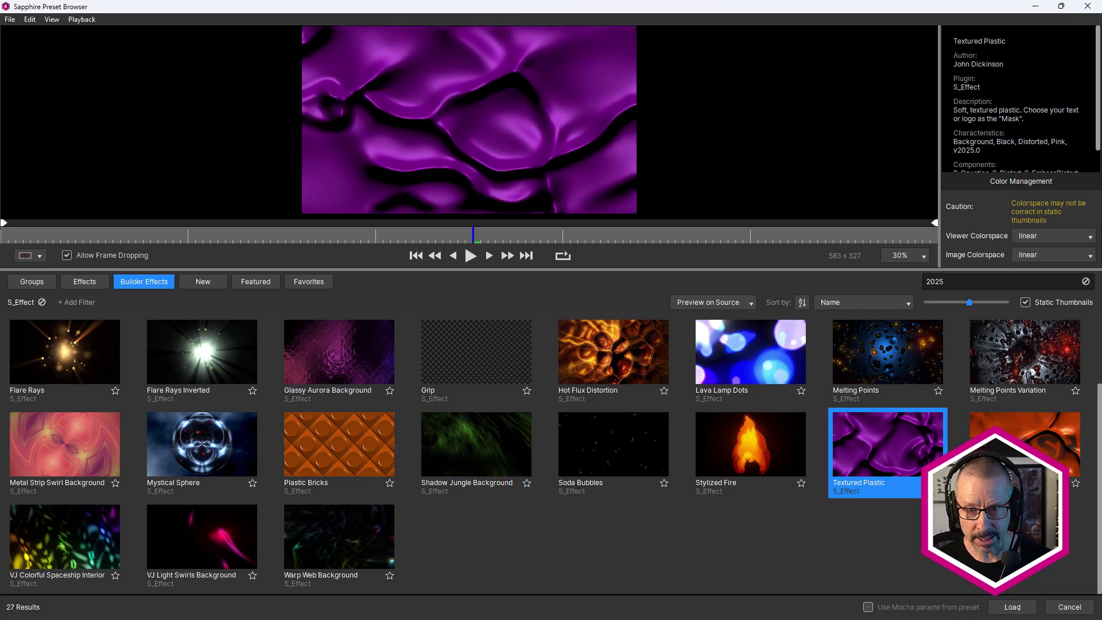
{"action": "left_click", "coordinate": [1012, 606]}
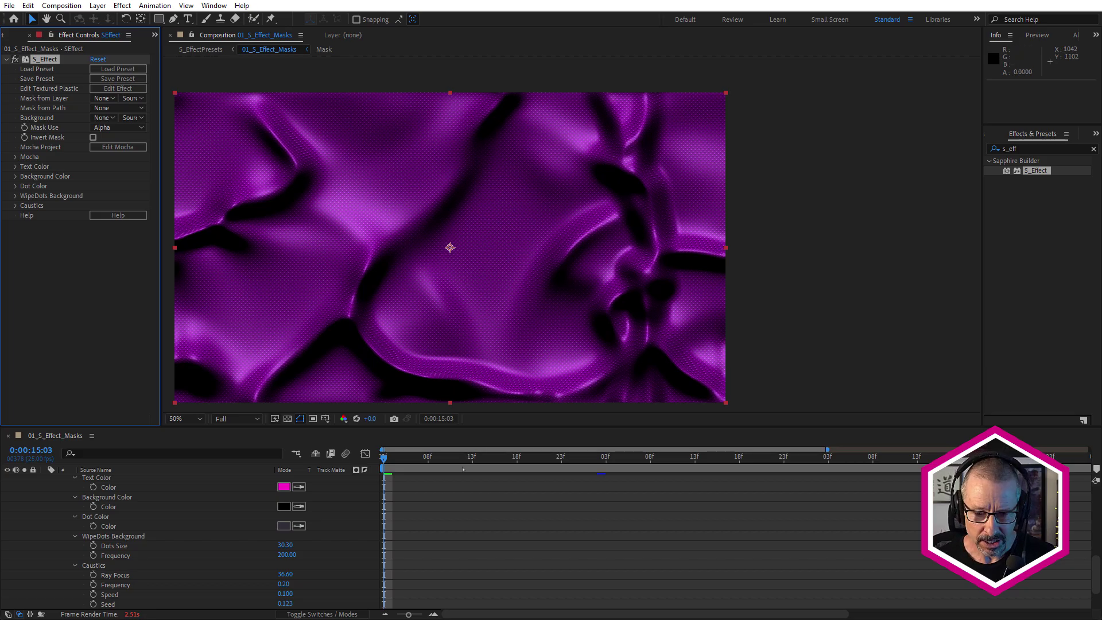
Step: Preview the comp and inspect the SAPPHIRE text inside the Mask precomp
{"action": "key", "text": "space"}
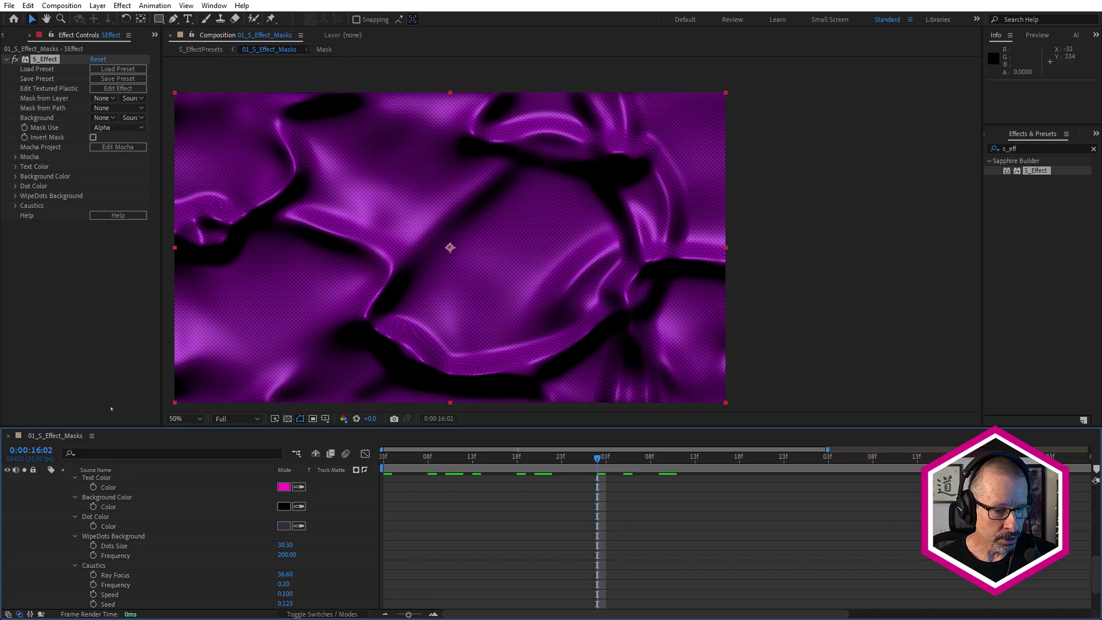
{"action": "scroll", "coordinate": [87, 517], "scroll_direction": "up", "scroll_amount": 10}
{"action": "left_click", "coordinate": [48, 481]}
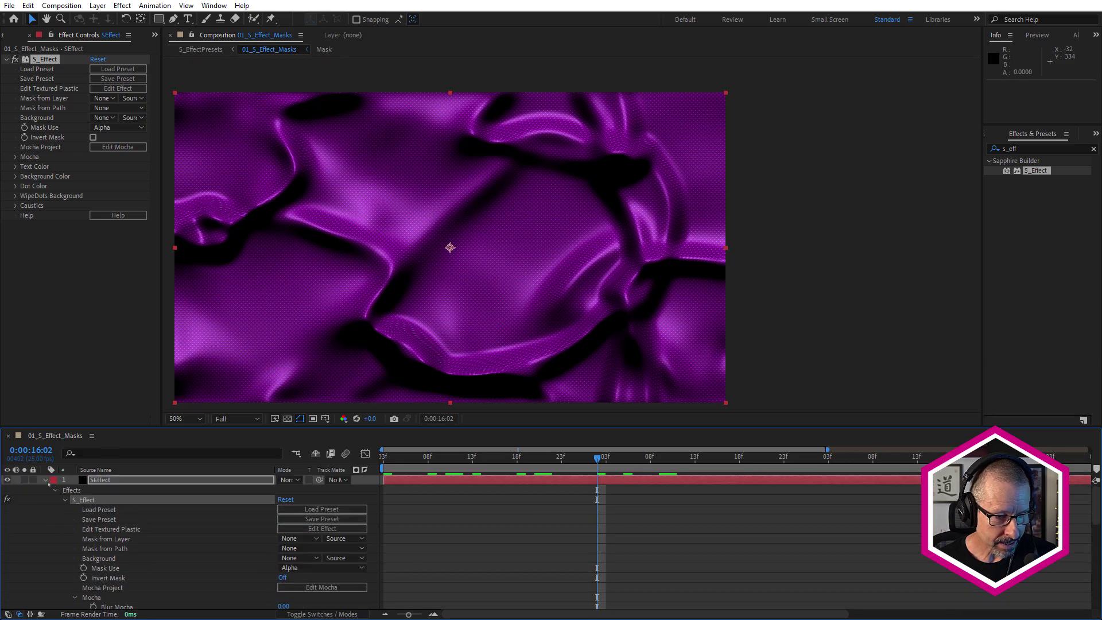
{"action": "left_click", "coordinate": [45, 481]}
{"action": "left_click", "coordinate": [93, 491]}
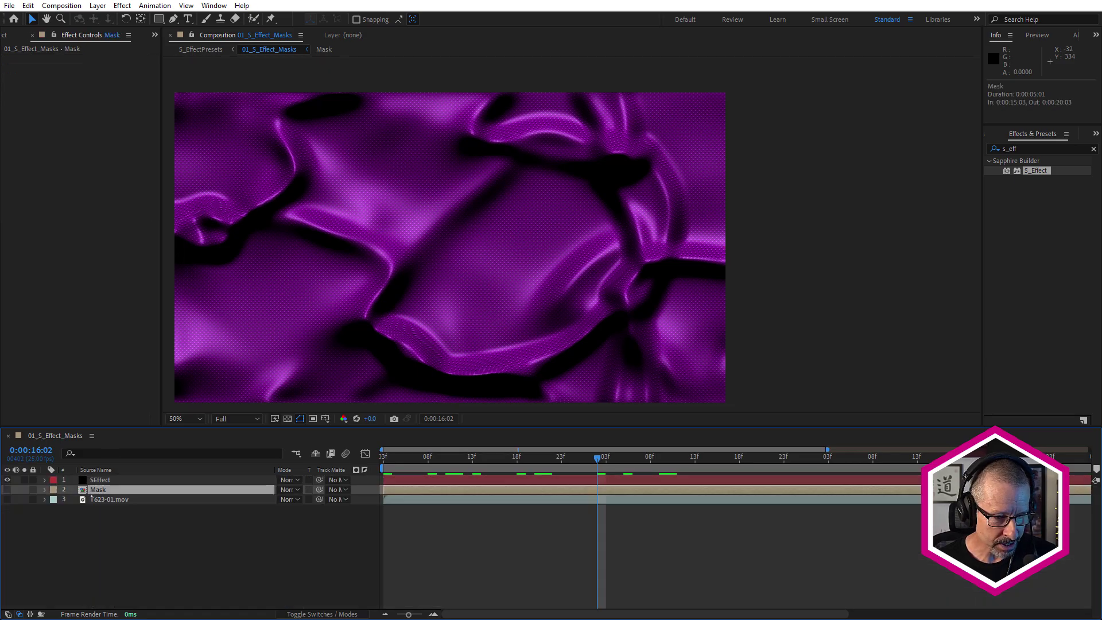
{"action": "double_click", "coordinate": [93, 491]}
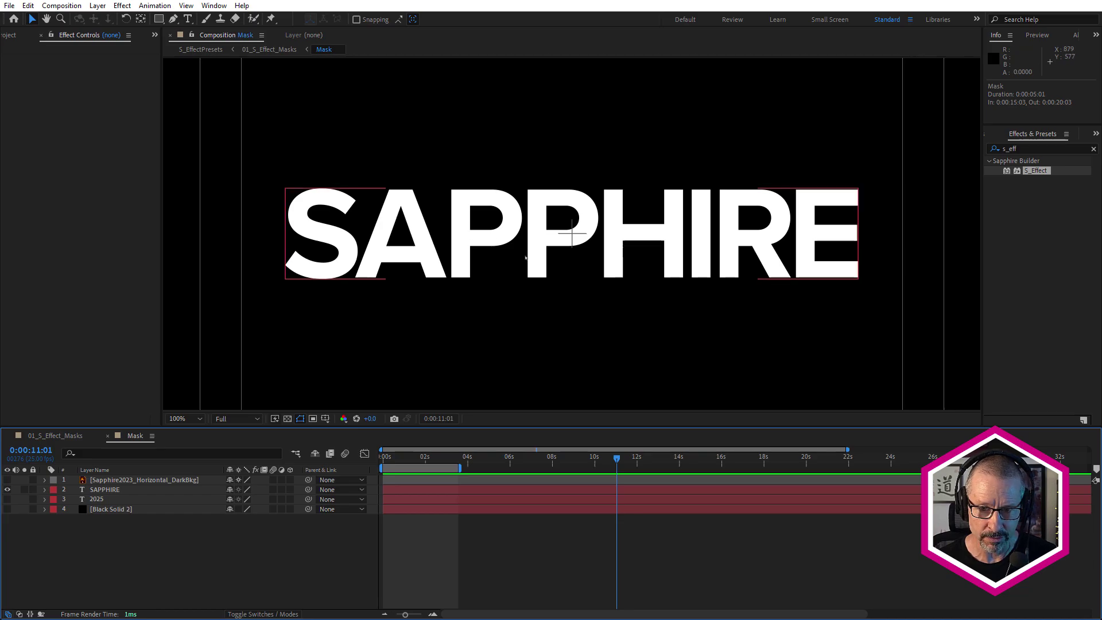
{"action": "left_click_drag", "start_coordinate": [525, 256], "coordinate": [565, 248]}
{"action": "key", "text": "ctrl+z"}
Step: Back in 01_S_Effect_Masks, set SEffect's Mask from Layer to 2. Mask
{"action": "left_click", "coordinate": [75, 436]}
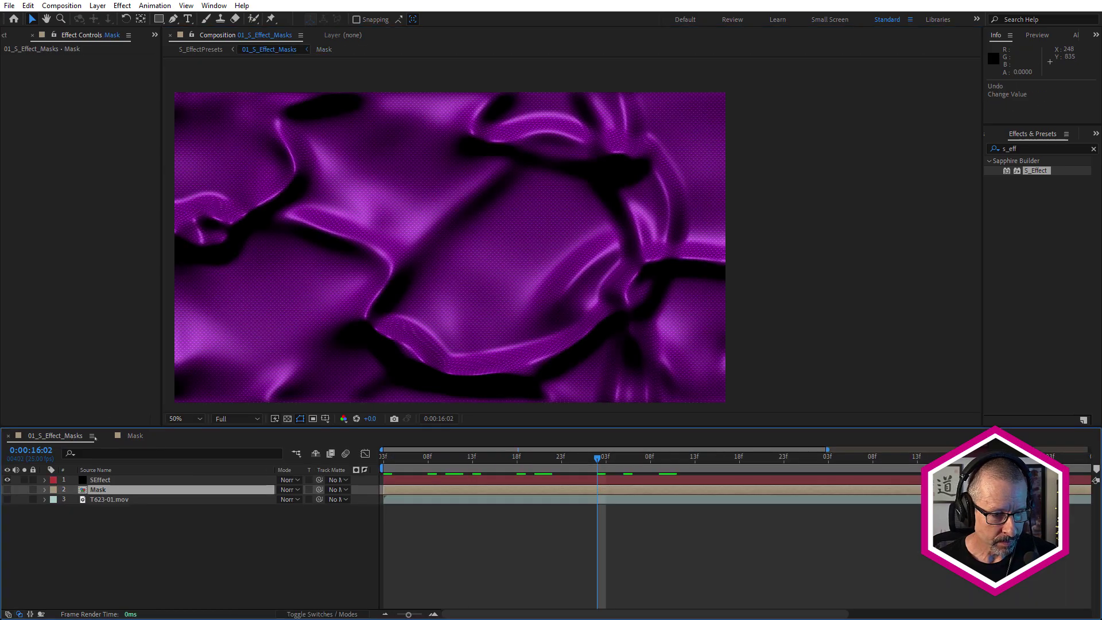
{"action": "left_click", "coordinate": [102, 481]}
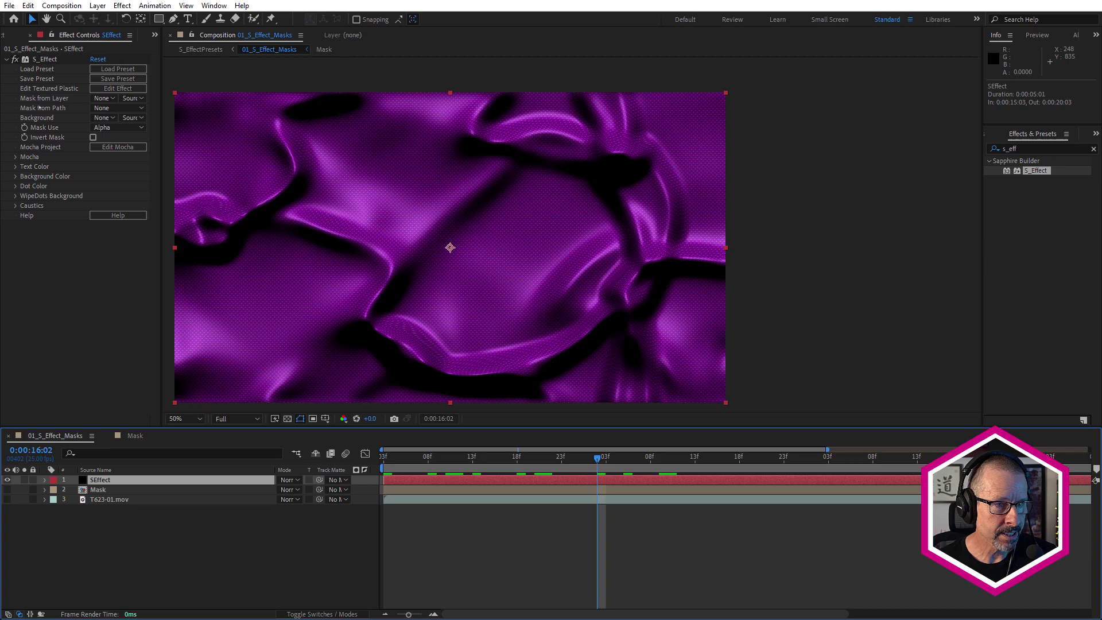
{"action": "left_click", "coordinate": [102, 98]}
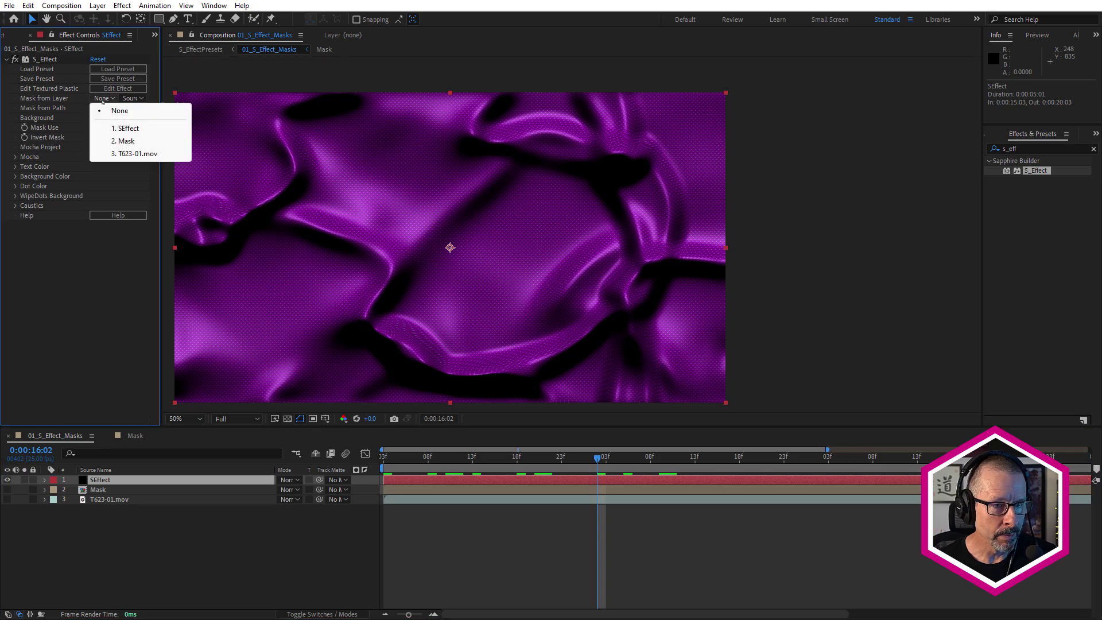
{"action": "left_click", "coordinate": [123, 140]}
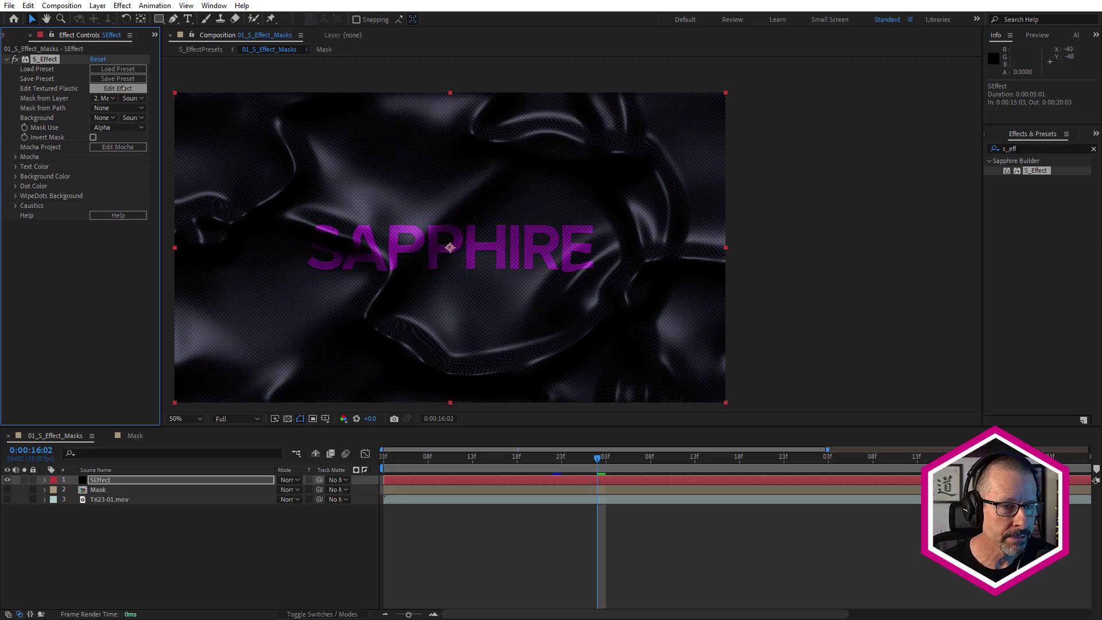
Step: Open Textured Plastic in Effect Builder, enlarge the node workspace, and preview the Mask node
{"action": "left_click", "coordinate": [118, 88]}
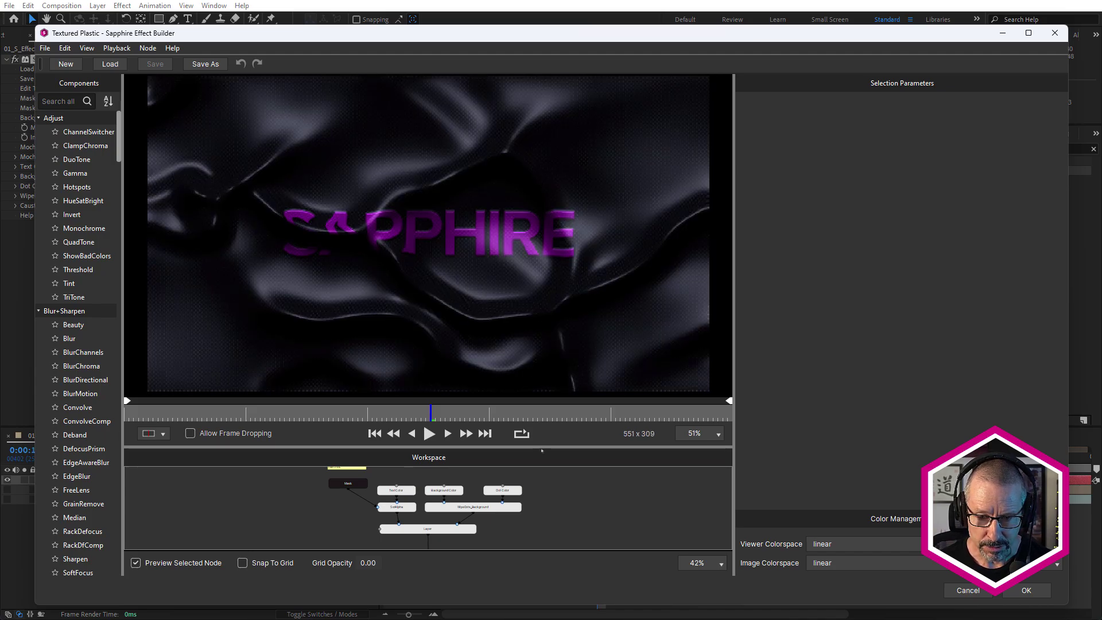
{"action": "left_click_drag", "start_coordinate": [542, 451], "coordinate": [543, 313]}
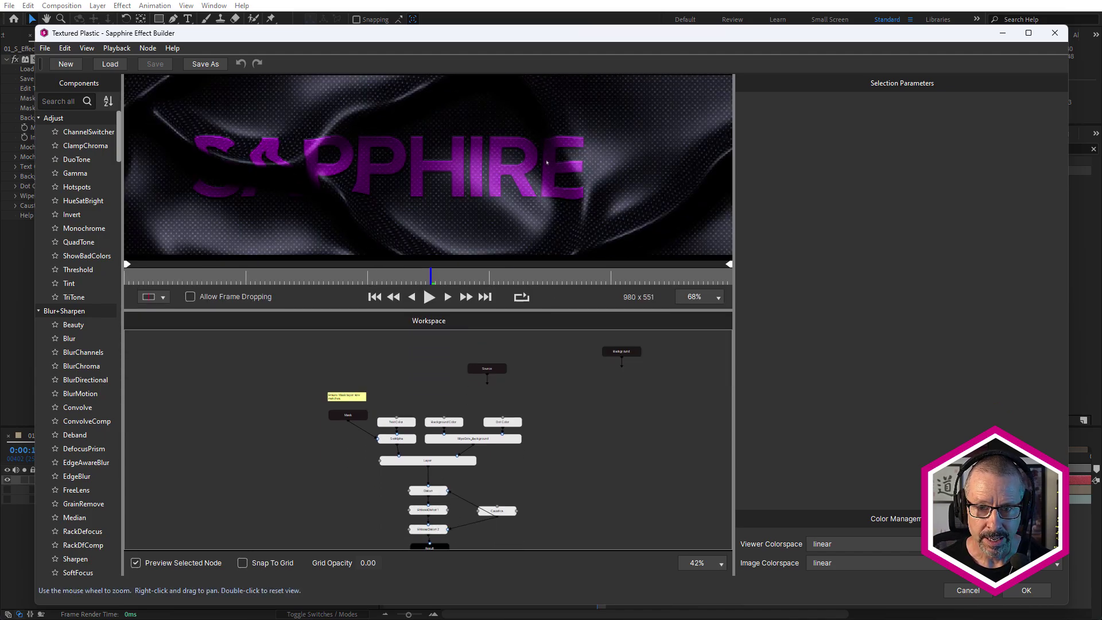
{"action": "scroll", "coordinate": [546, 463], "scroll_direction": "up", "scroll_amount": 4}
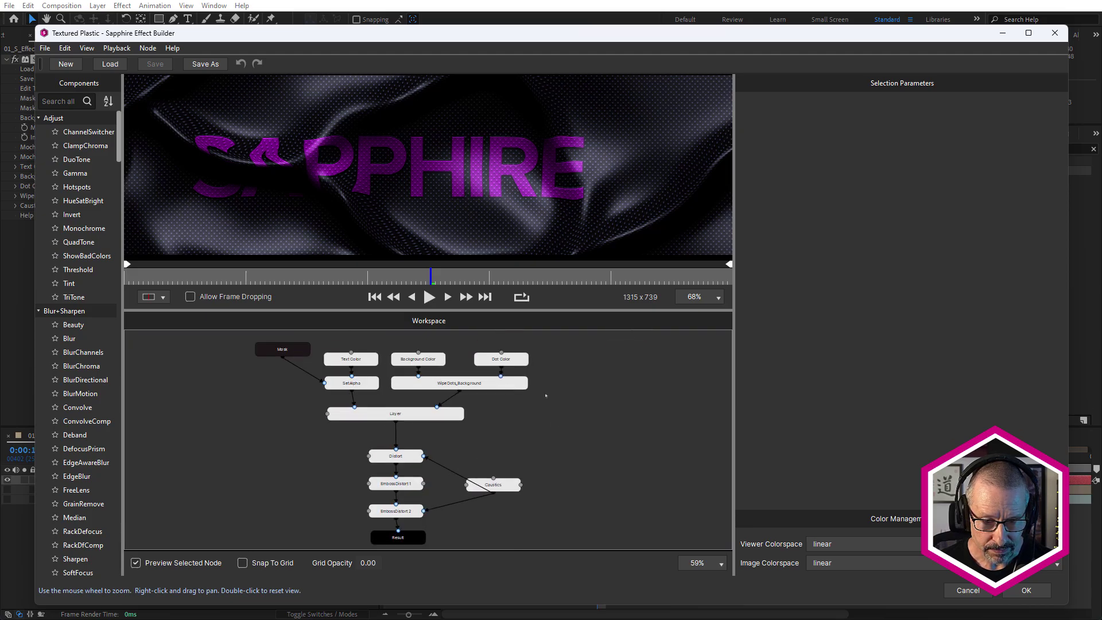
{"action": "left_click_drag", "start_coordinate": [502, 390], "coordinate": [536, 450]}
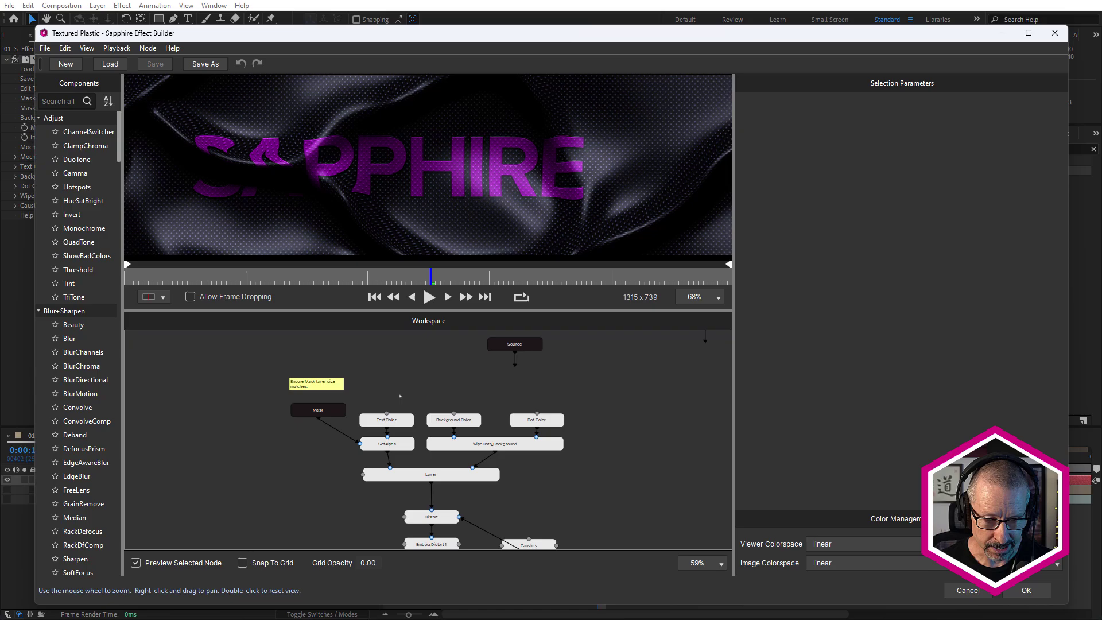
{"action": "scroll", "coordinate": [404, 387], "scroll_direction": "up", "scroll_amount": 2}
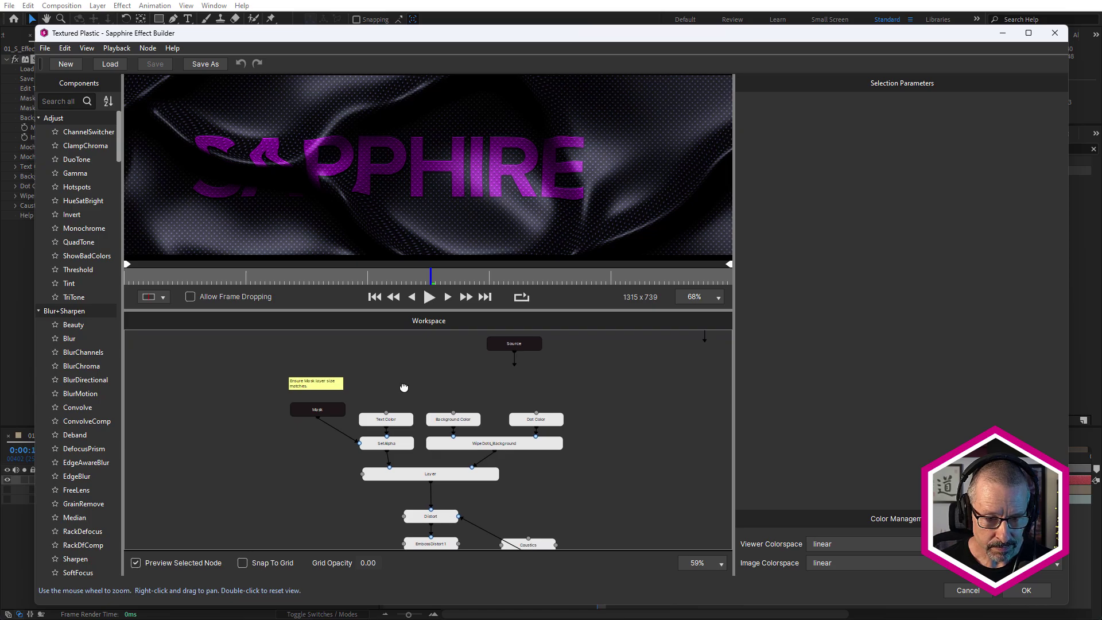
{"action": "left_click", "coordinate": [306, 404]}
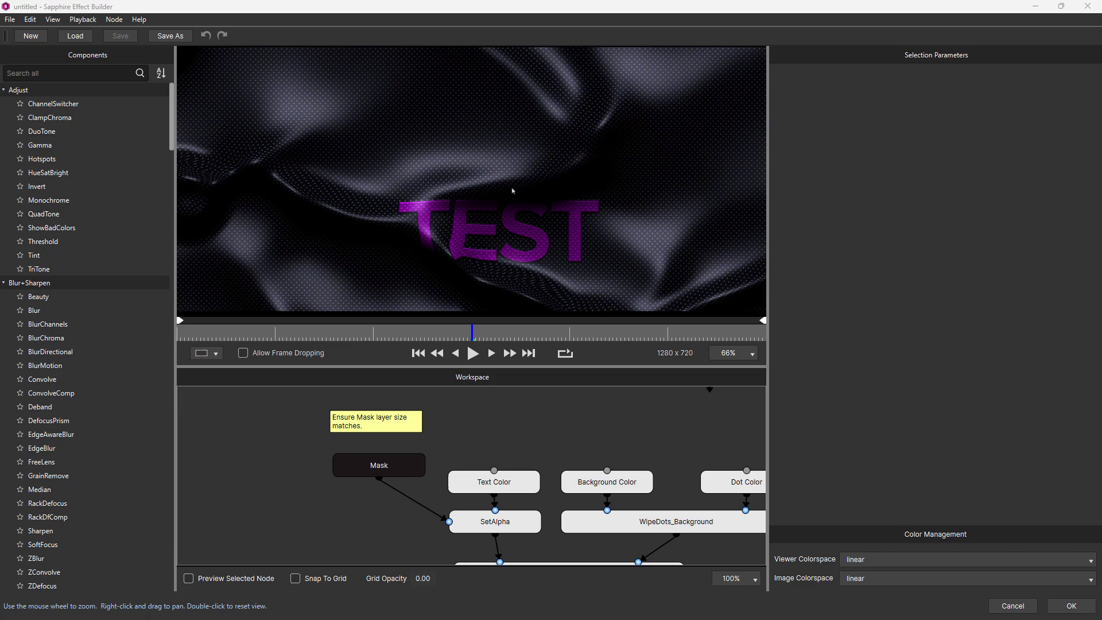
Step: Bring the lower chain into view and inspect the Distort, EmbossDistort 1 and EmbossDistort 2 nodes
{"action": "left_click_drag", "start_coordinate": [305, 401], "coordinate": [435, 441]}
{"action": "left_click", "coordinate": [458, 422]}
{"action": "scroll", "coordinate": [492, 413], "scroll_direction": "down", "scroll_amount": 5}
{"action": "left_click_drag", "start_coordinate": [413, 513], "coordinate": [339, 460]}
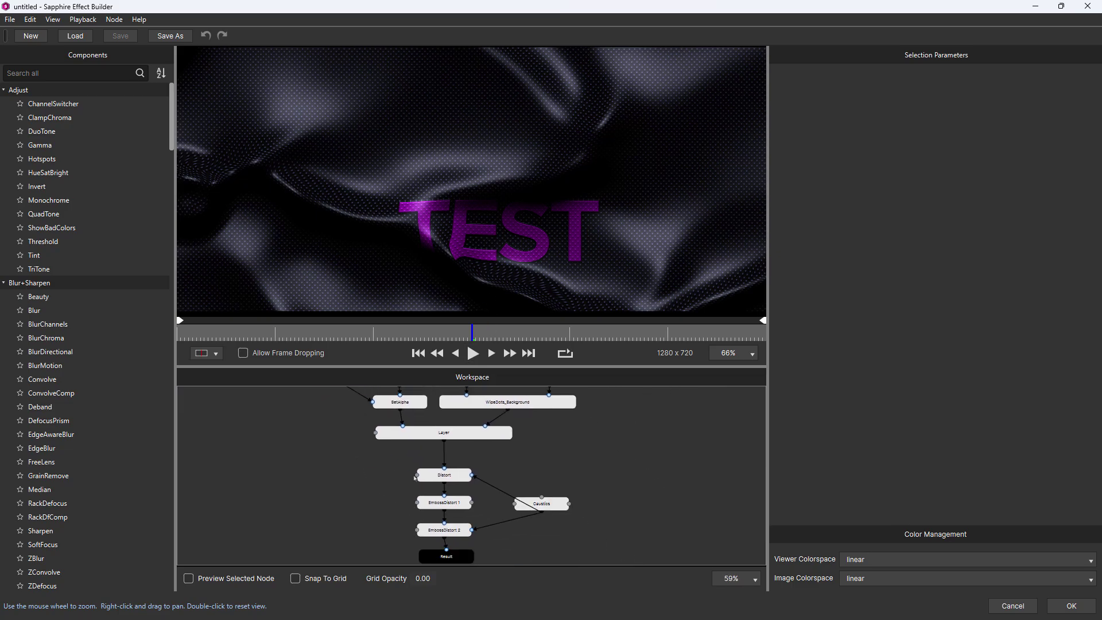
{"action": "left_click", "coordinate": [457, 478]}
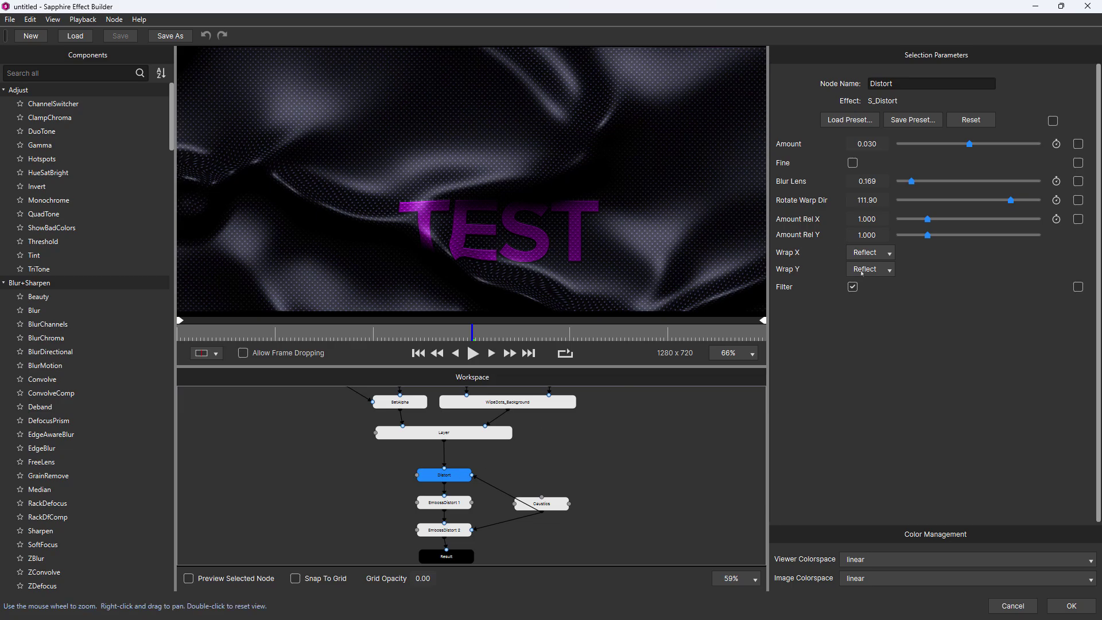
{"action": "left_click", "coordinate": [440, 506]}
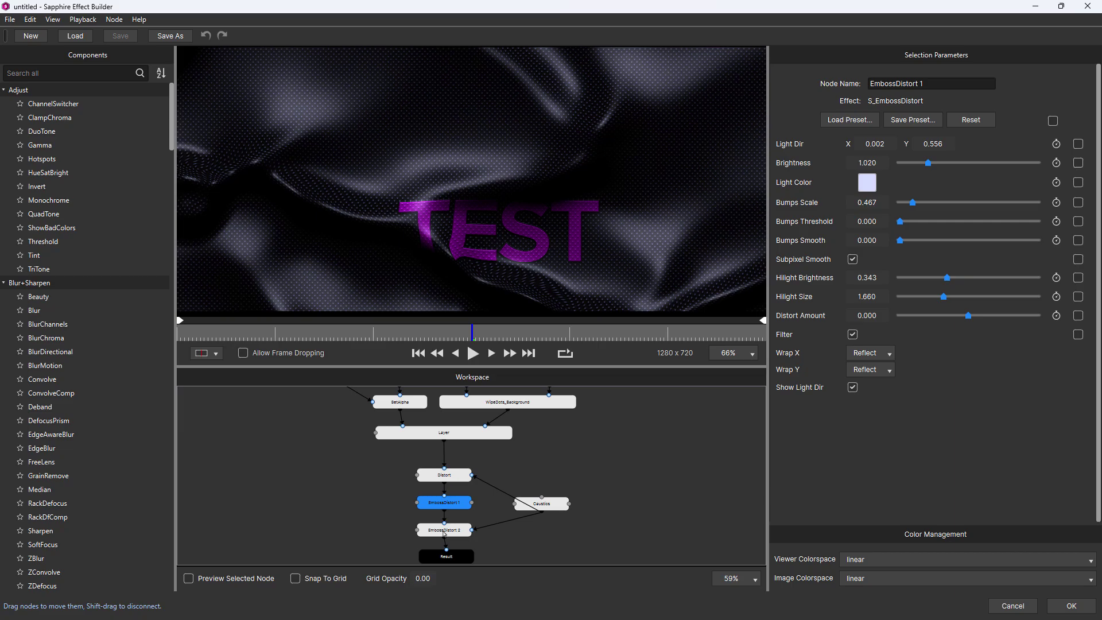
{"action": "left_click", "coordinate": [444, 533]}
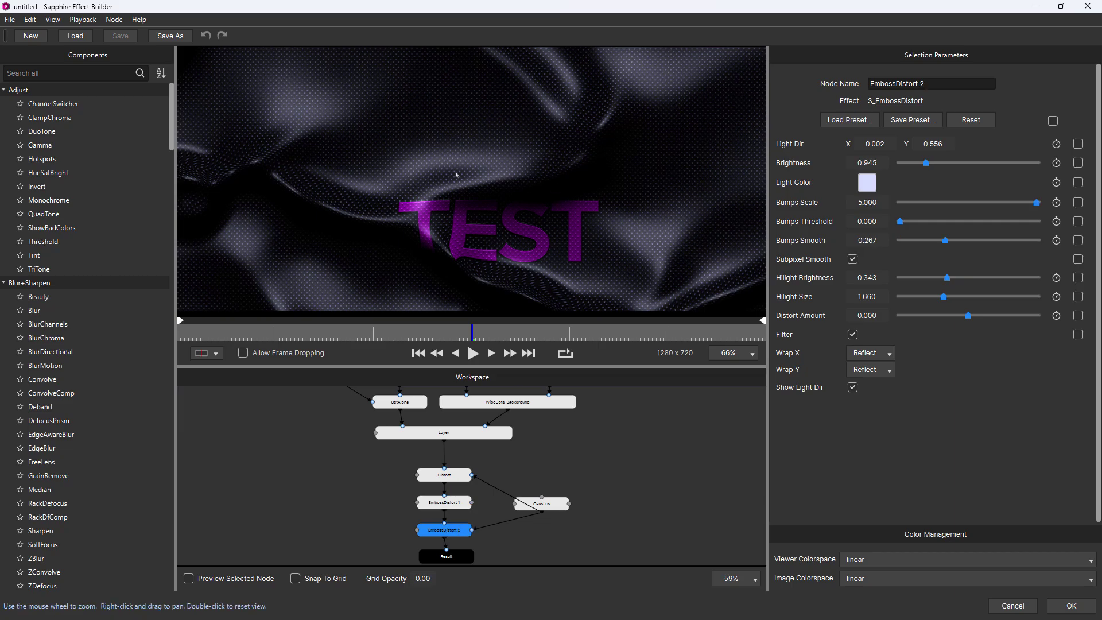
Step: Close Effect Builder and check the TEST text inside the test Comp 1 precomp
{"action": "left_click", "coordinate": [1069, 606]}
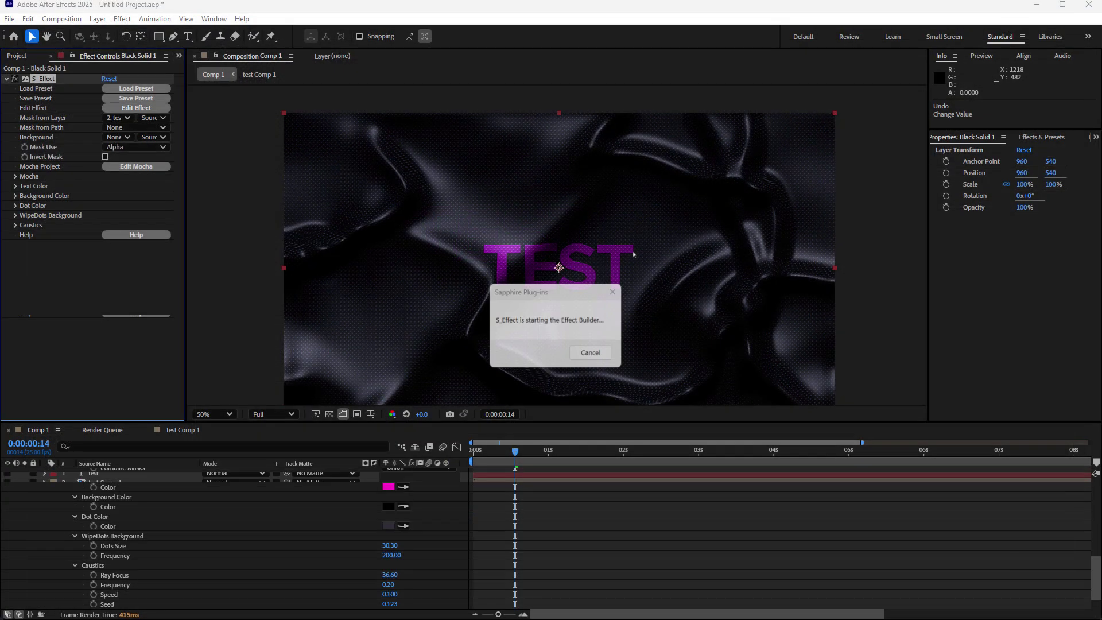
{"action": "scroll", "coordinate": [58, 501], "scroll_direction": "up", "scroll_amount": 8}
{"action": "left_click", "coordinate": [44, 493]}
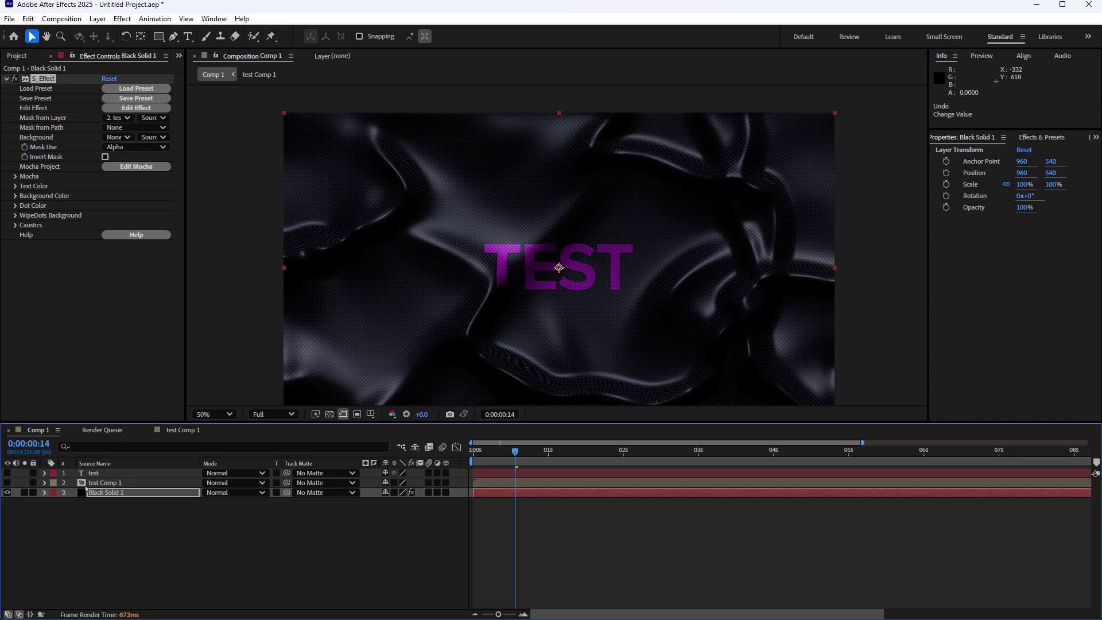
{"action": "double_click", "coordinate": [91, 483]}
{"action": "left_click_drag", "start_coordinate": [520, 234], "coordinate": [546, 240]}
{"action": "key", "text": "ctrl+z"}
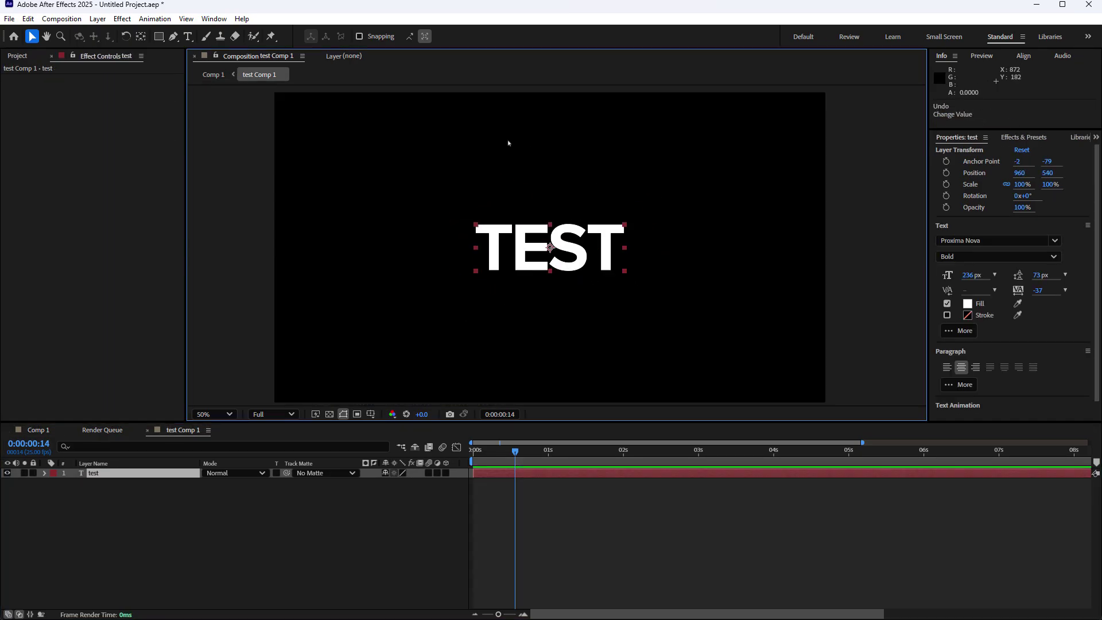
{"action": "left_click", "coordinate": [54, 431]}
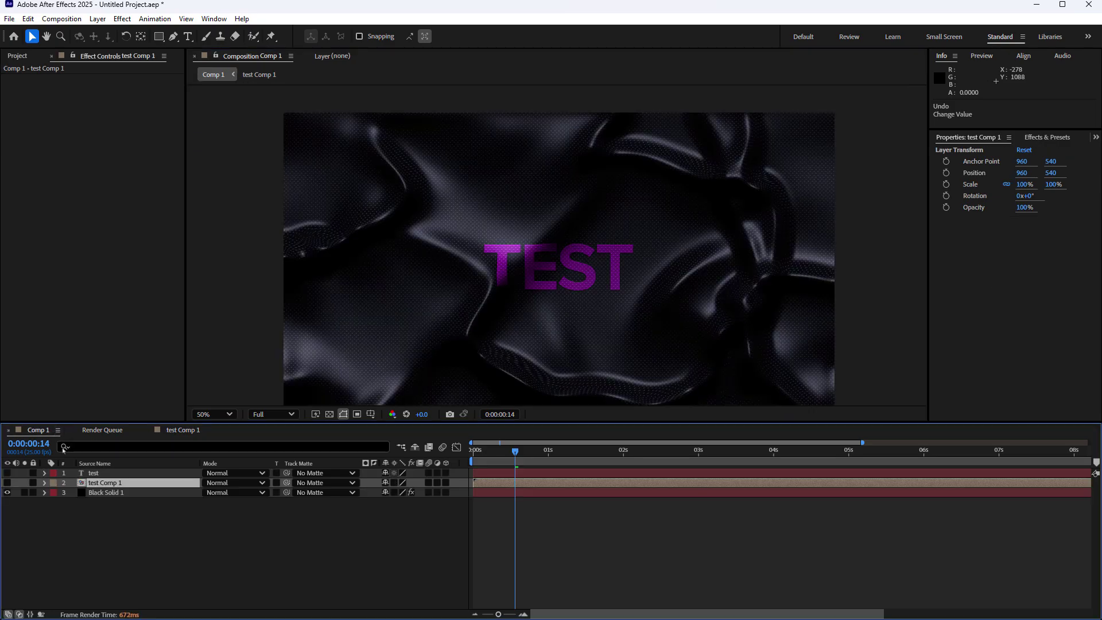
Step: Make the test text layer visible and solo it briefly to inspect the TEST text
{"action": "left_click", "coordinate": [97, 493]}
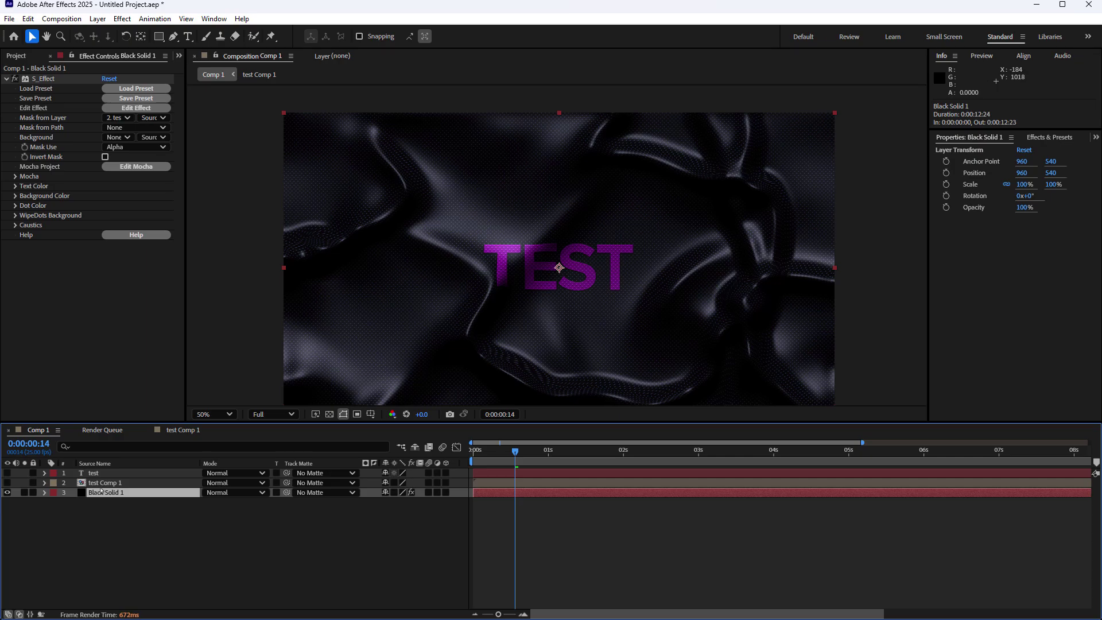
{"action": "left_click", "coordinate": [93, 472]}
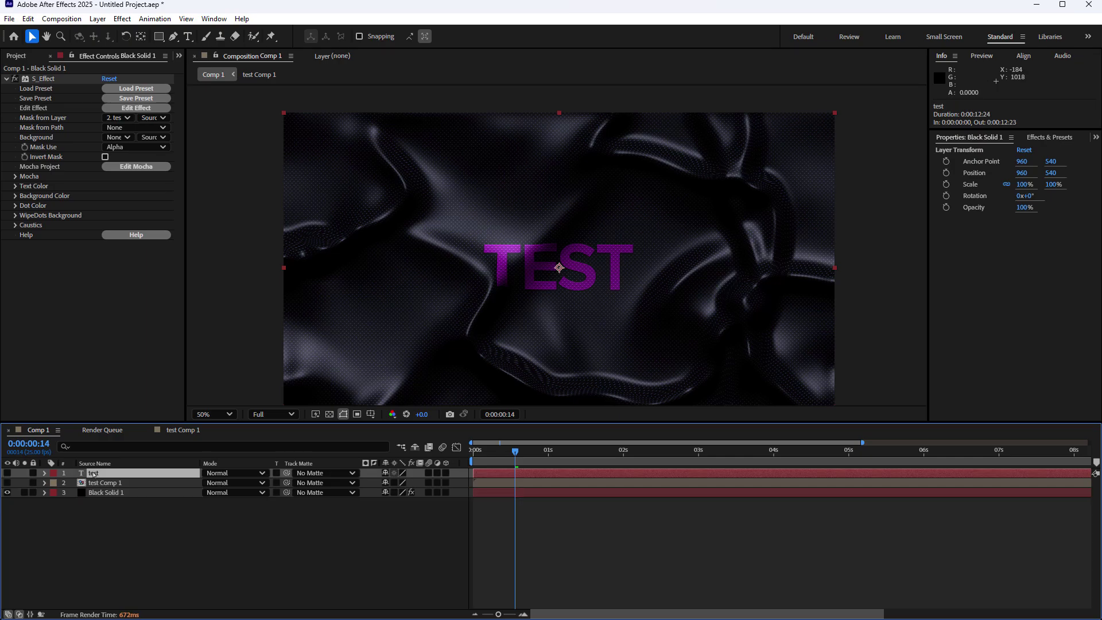
{"action": "left_click", "coordinate": [6, 472]}
{"action": "left_click", "coordinate": [24, 472]}
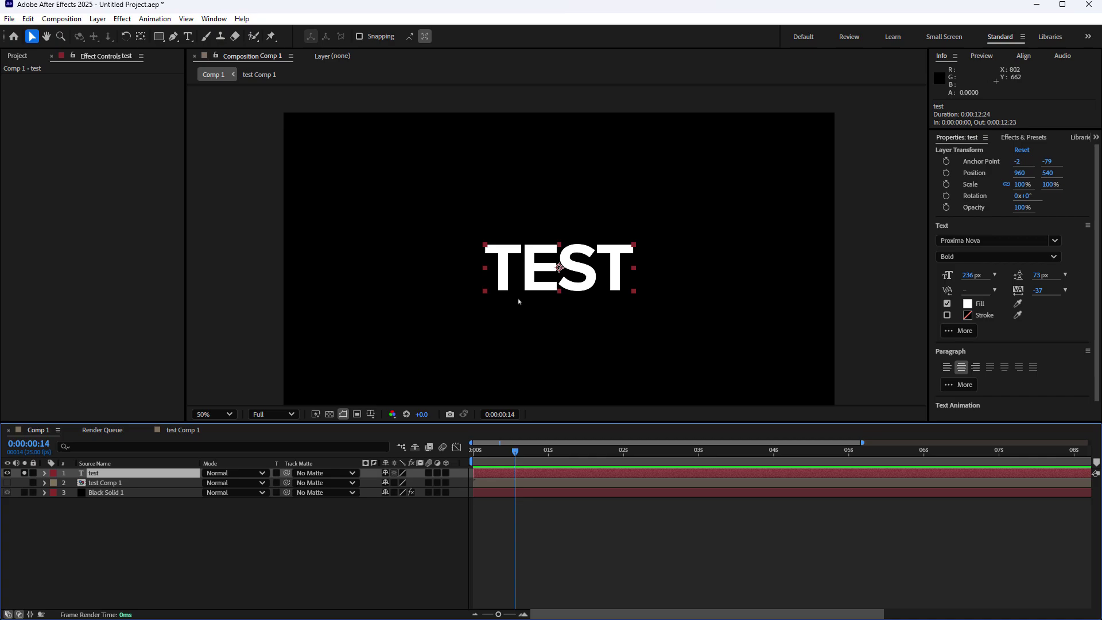
{"action": "left_click_drag", "start_coordinate": [533, 280], "coordinate": [557, 272]}
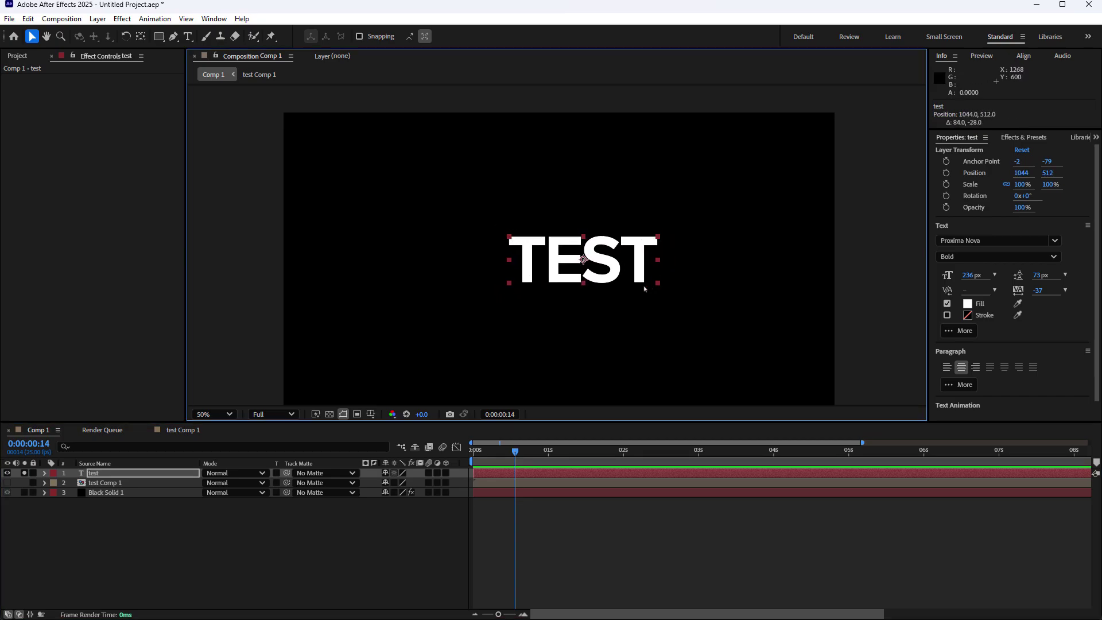
{"action": "key", "text": "ctrl+z"}
{"action": "left_click", "coordinate": [25, 472]}
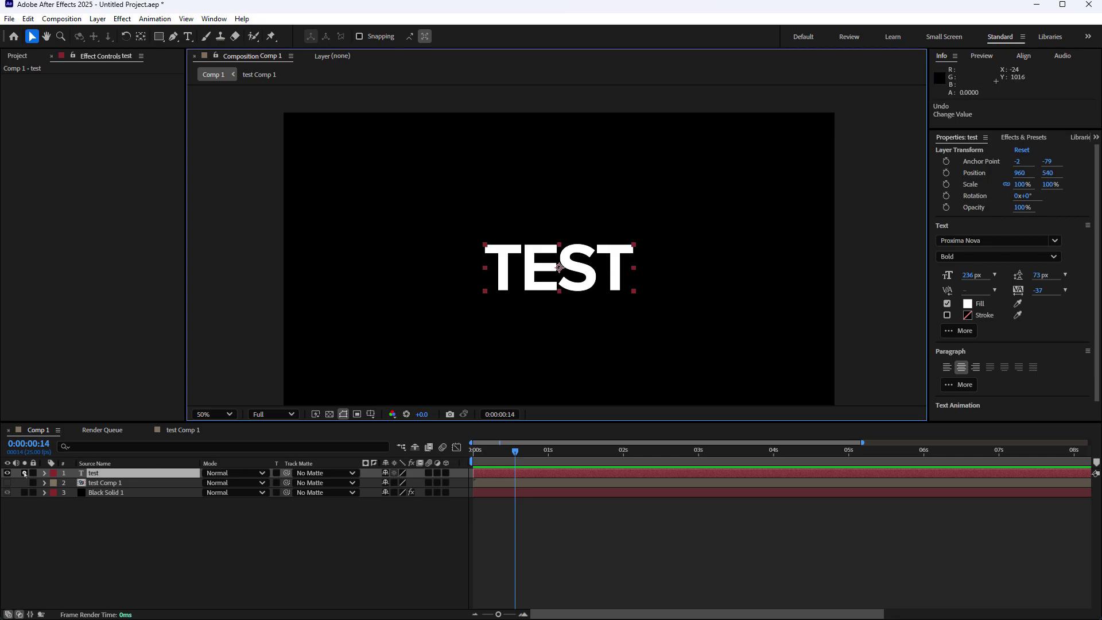
Step: Set Black Solid 1's Mask from Layer to 1. test, then hide the white test layer
{"action": "left_click", "coordinate": [105, 492]}
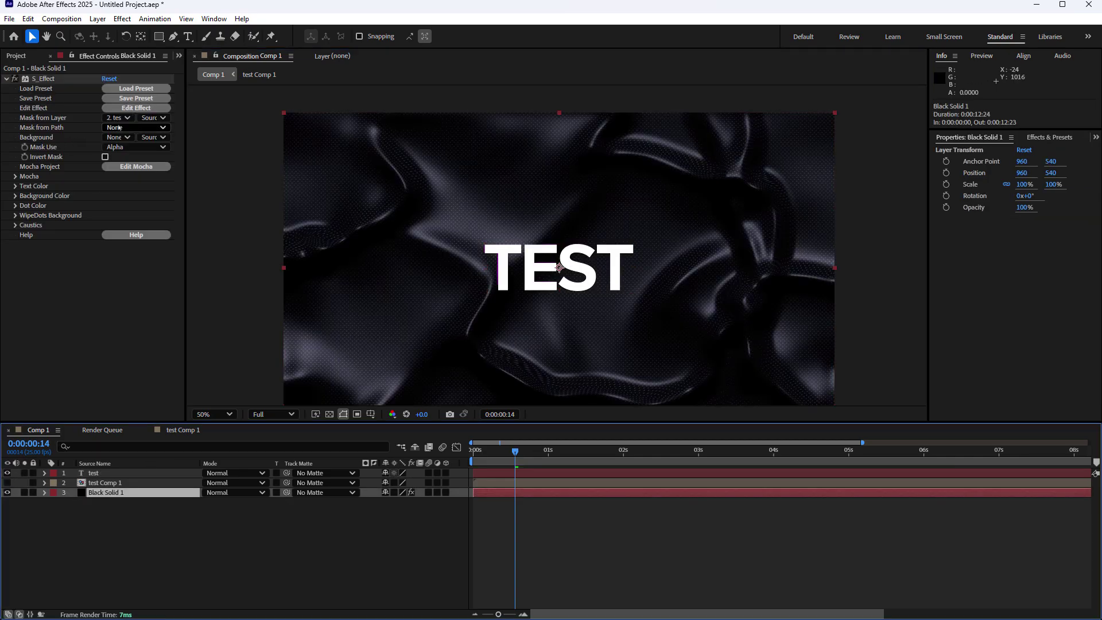
{"action": "left_click", "coordinate": [118, 118]}
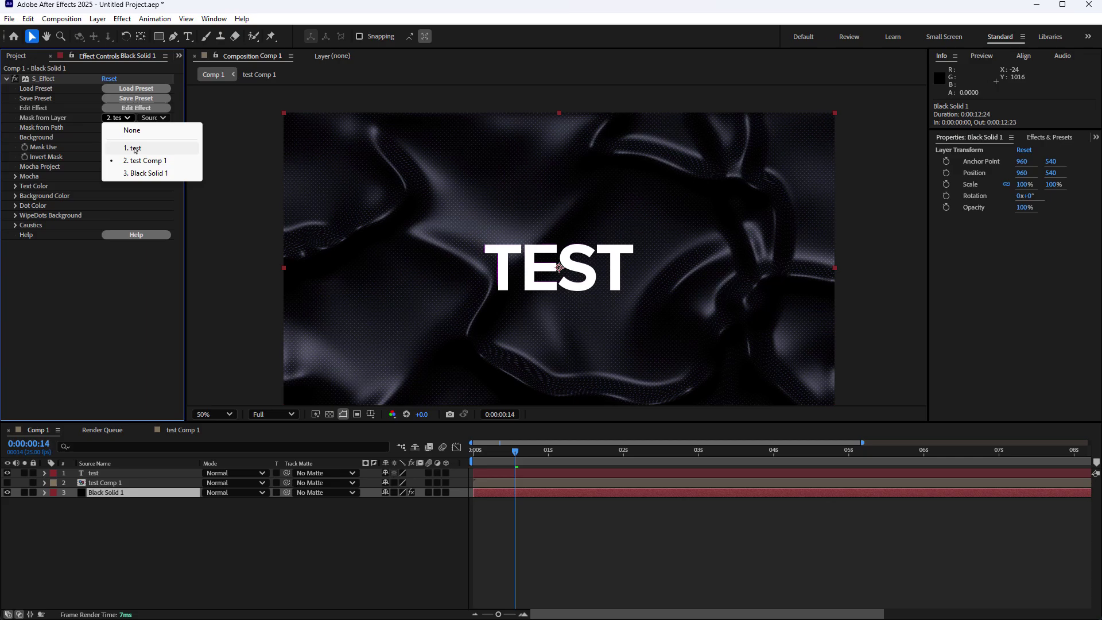
{"action": "left_click", "coordinate": [135, 149]}
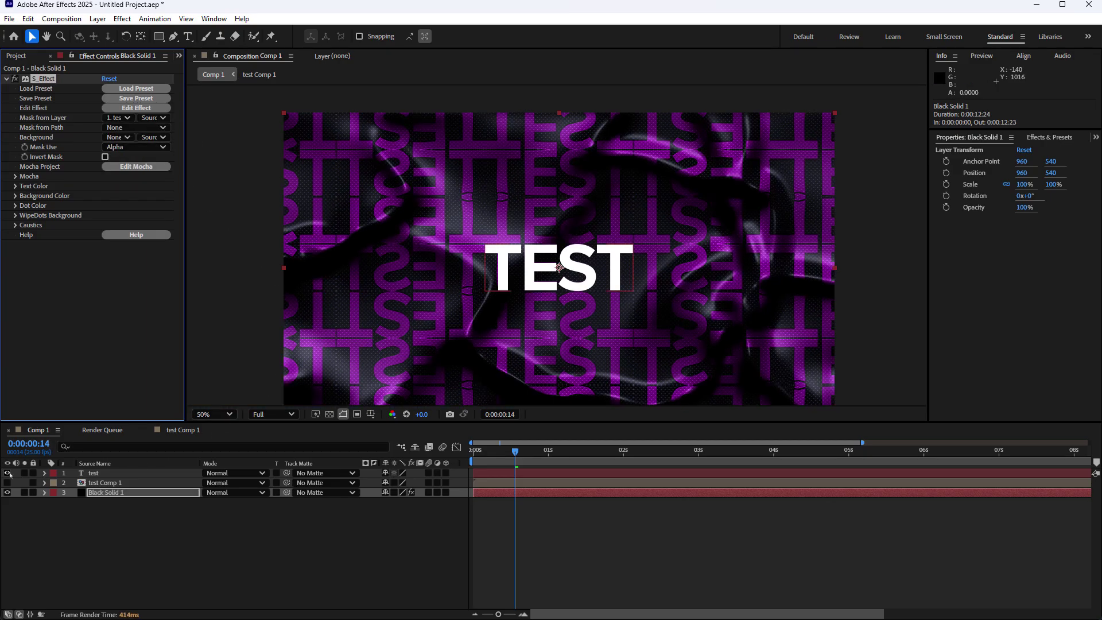
{"action": "left_click", "coordinate": [8, 473]}
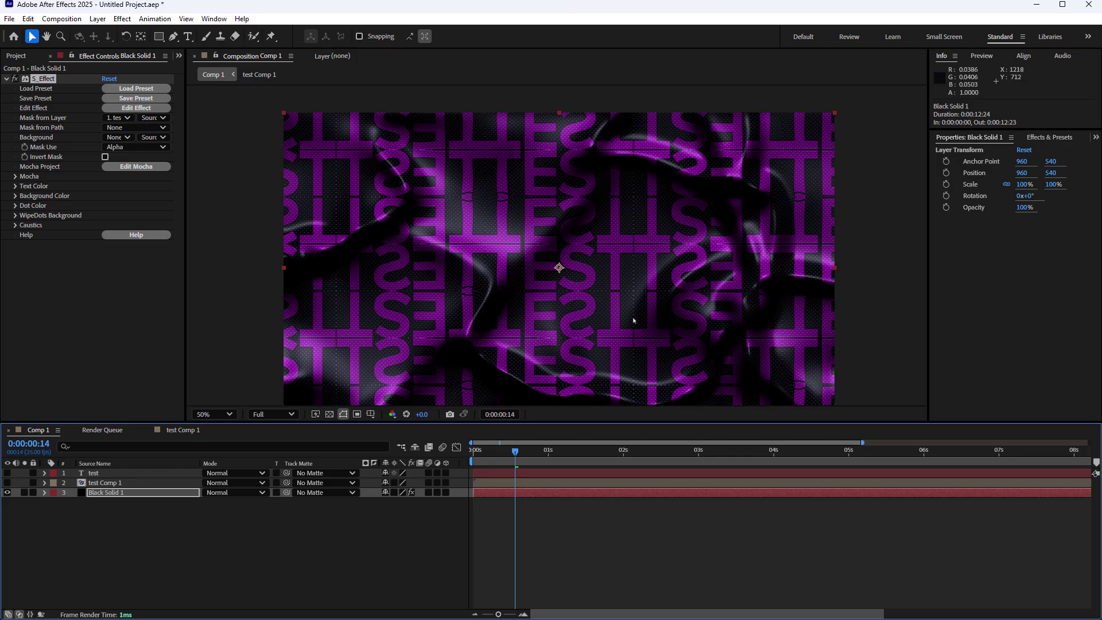
Step: Revisit the test Comp 1 precomp, then return to Comp 1 to change Black Solid 1's mask source
{"action": "double_click", "coordinate": [103, 485]}
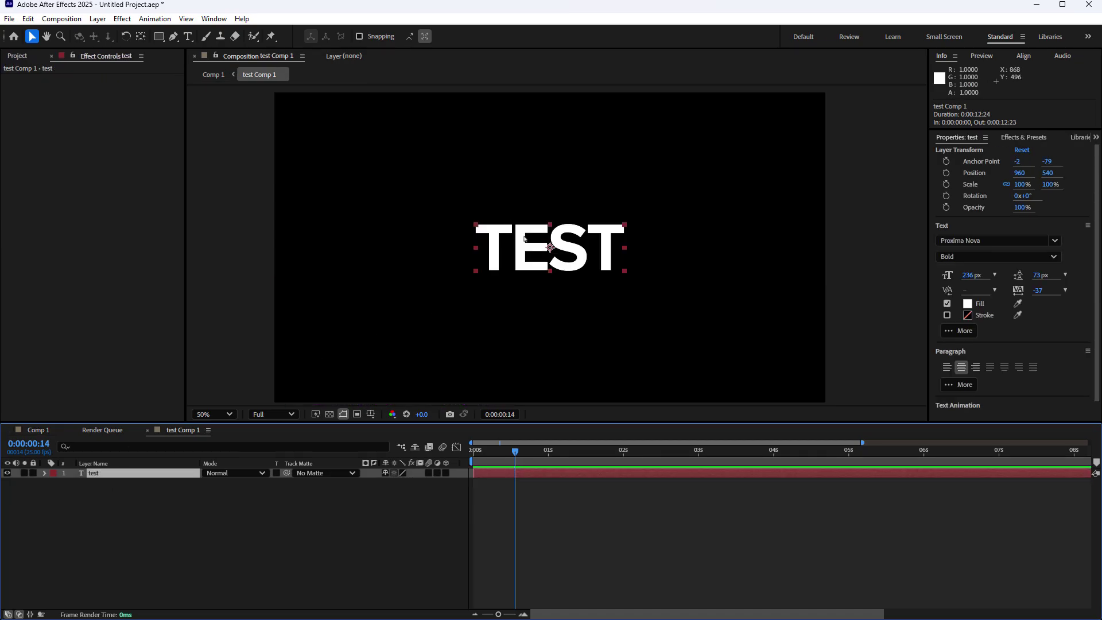
{"action": "left_click_drag", "start_coordinate": [524, 232], "coordinate": [540, 208]}
{"action": "key", "text": "ctrl+z"}
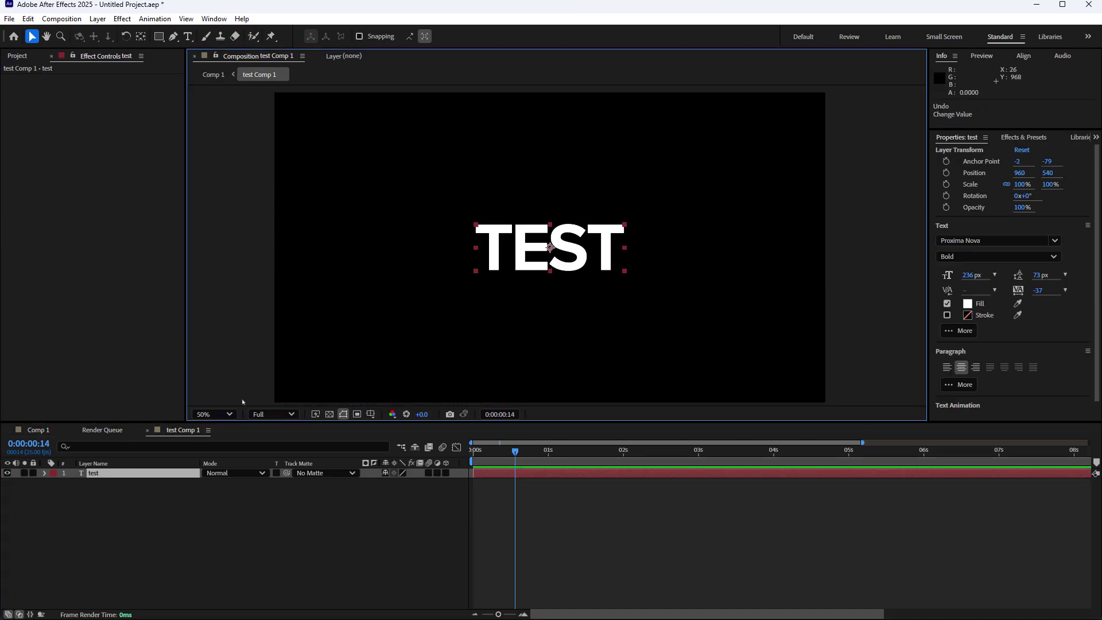
{"action": "key", "text": "shift+comma"}
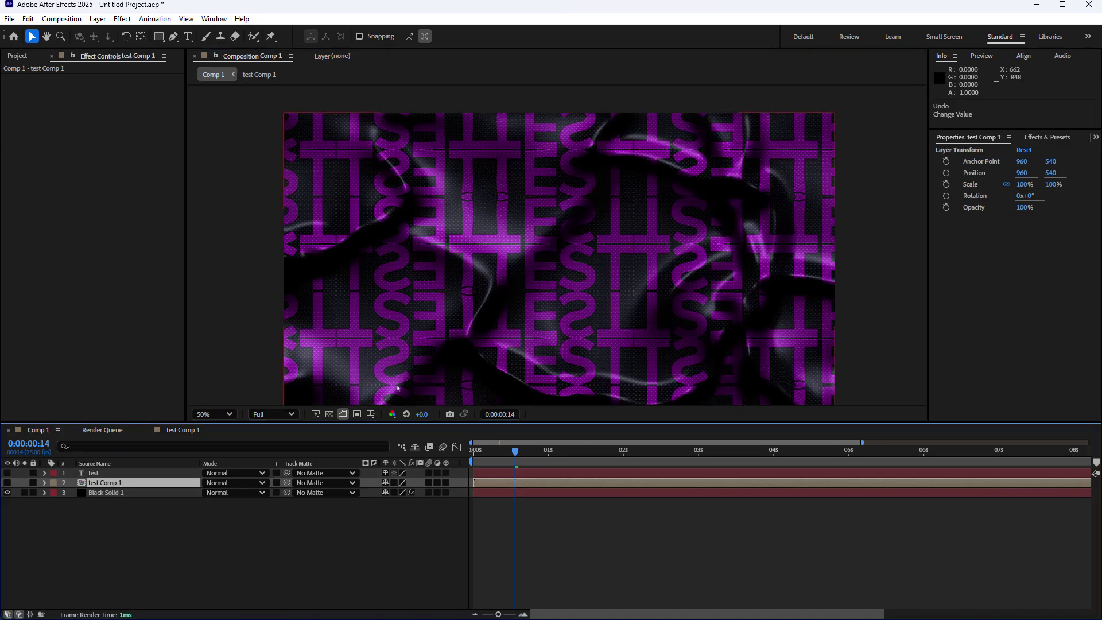
{"action": "left_click", "coordinate": [103, 493]}
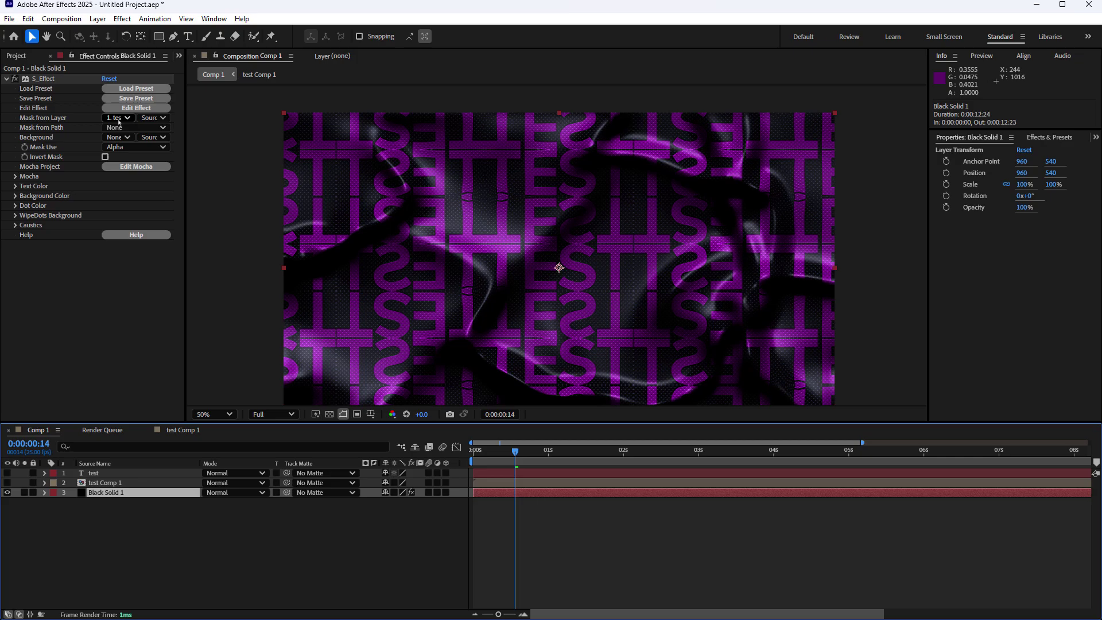
{"action": "left_click", "coordinate": [119, 117]}
Step: Mask with 2. test Comp 1 again and inspect the Text Color, SetAlpha, Background Color and Dot Color nodes
{"action": "left_click", "coordinate": [135, 161]}
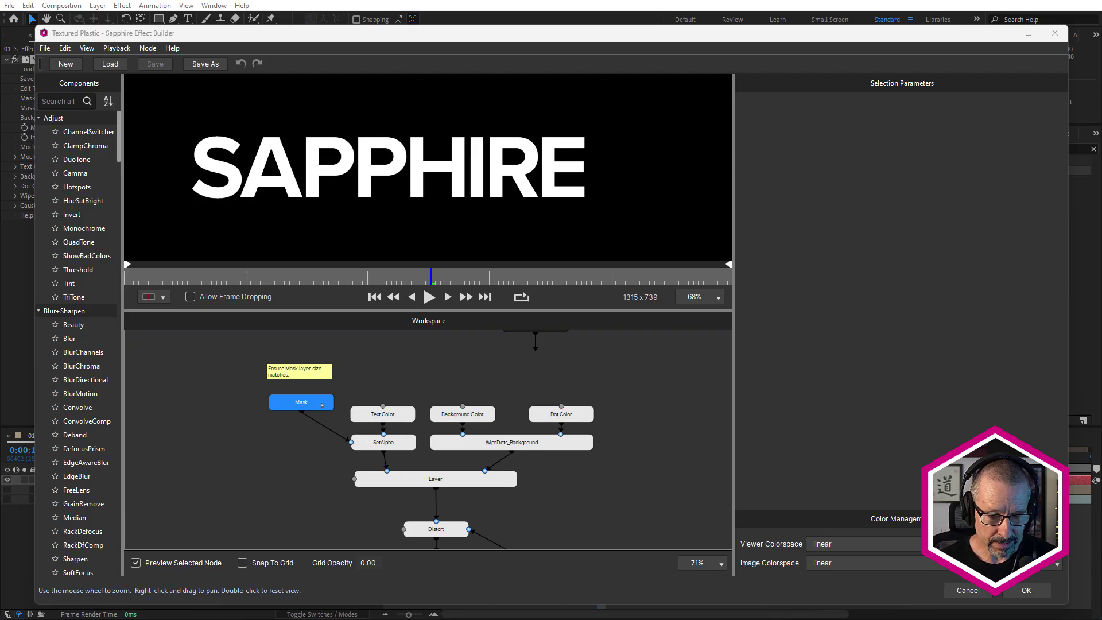
{"action": "left_click", "coordinate": [370, 417]}
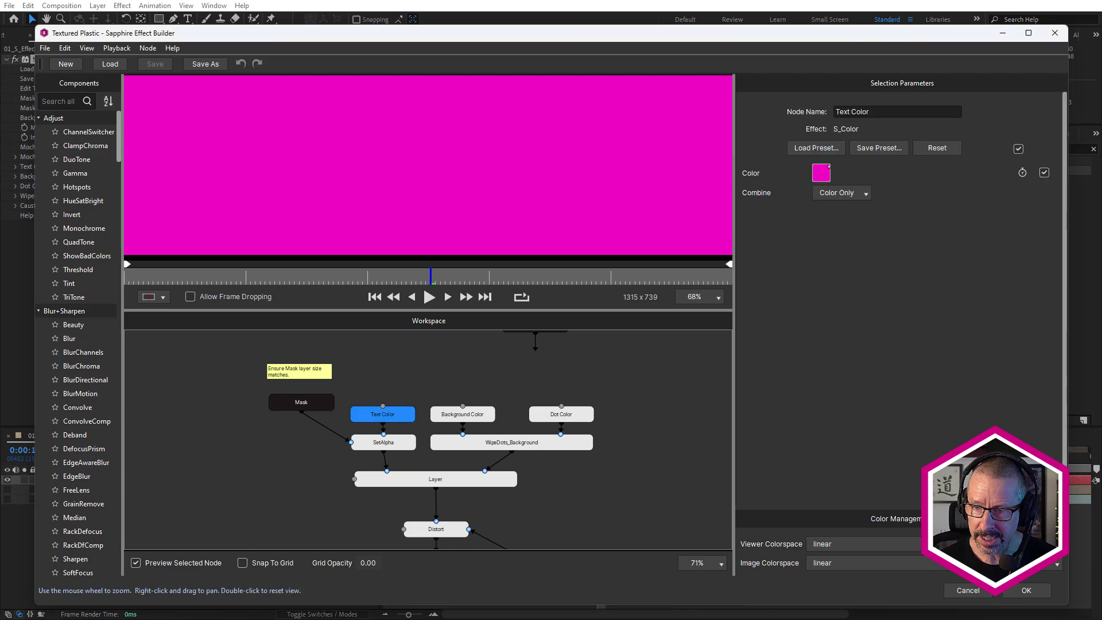
{"action": "left_click", "coordinate": [397, 444]}
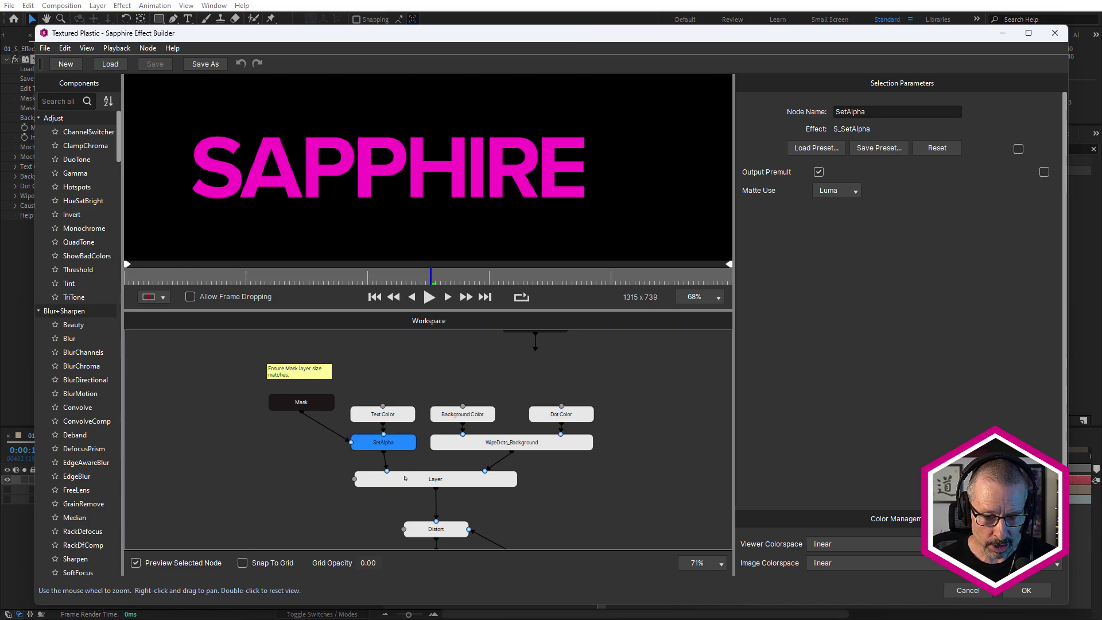
{"action": "left_click", "coordinate": [463, 420]}
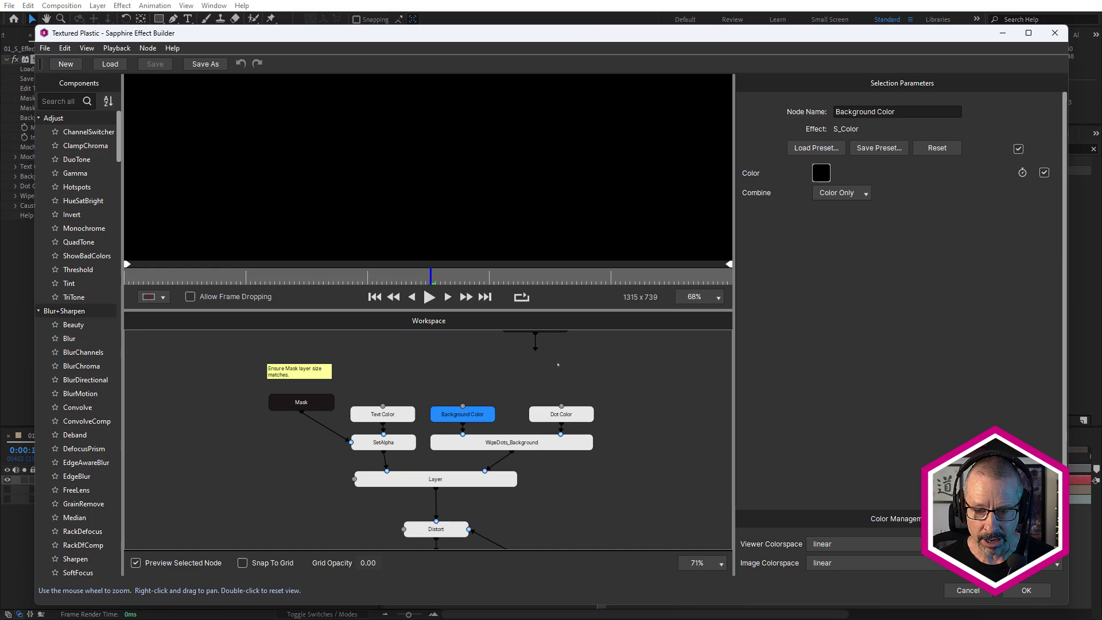
{"action": "left_click", "coordinate": [561, 414]}
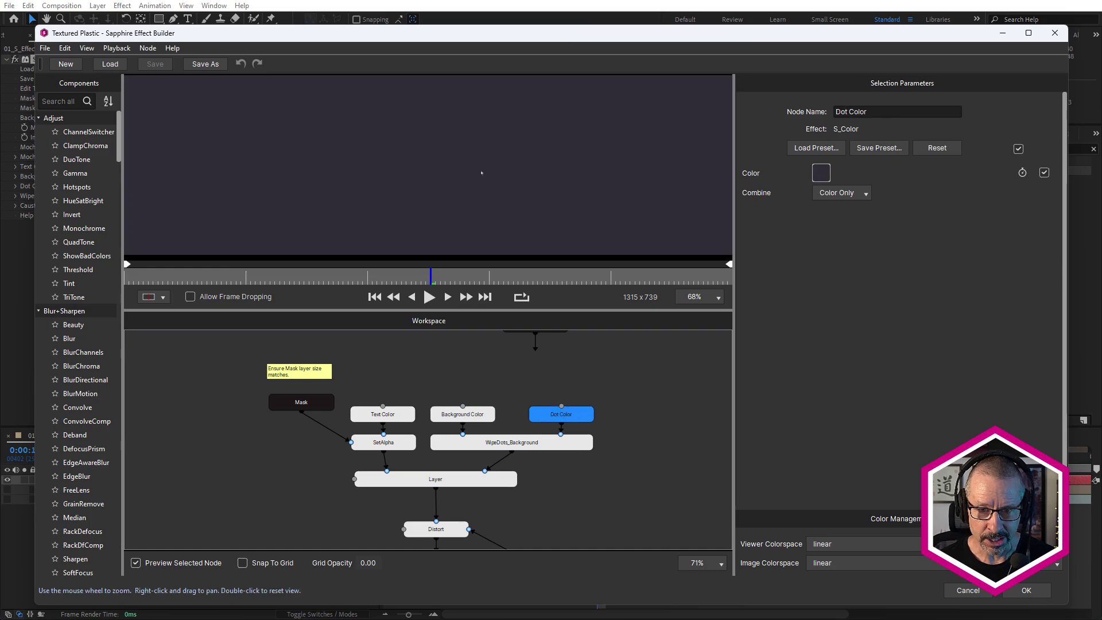
Step: Inspect WipeDots_Background and try a larger Dots Size, reverting it to 0.303
{"action": "left_click", "coordinate": [506, 442]}
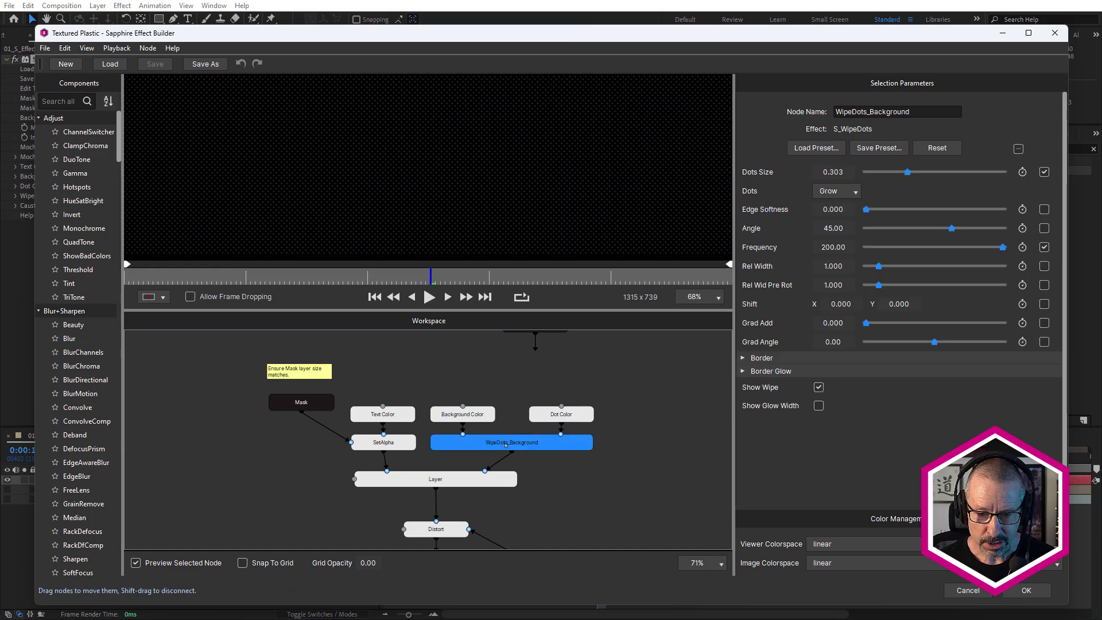
{"action": "scroll", "coordinate": [461, 197], "scroll_direction": "up", "scroll_amount": 5}
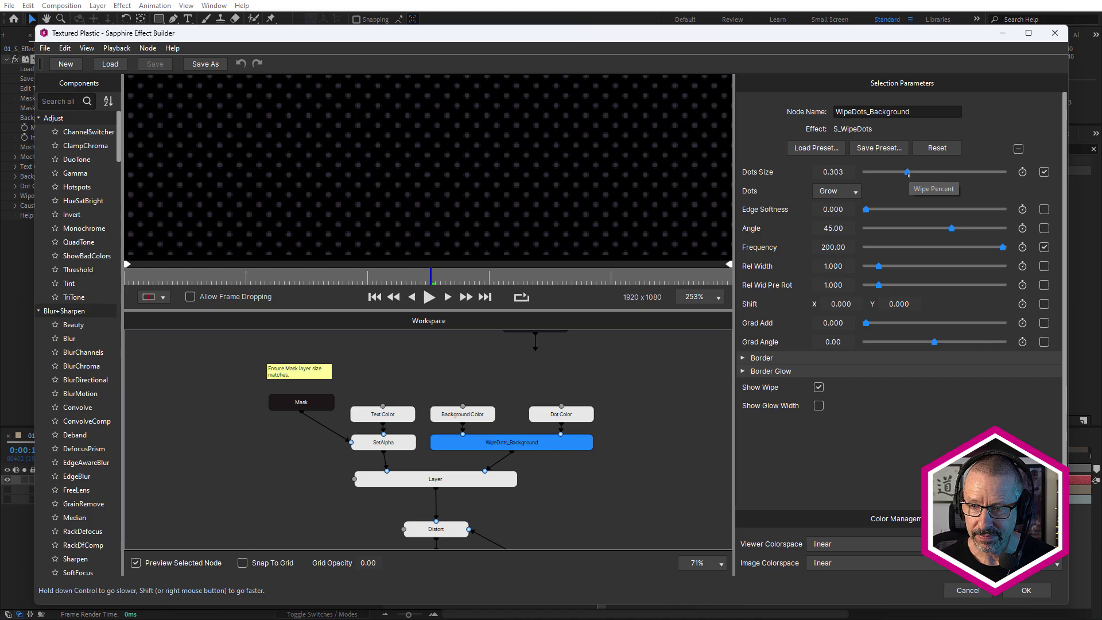
{"action": "left_click_drag", "start_coordinate": [908, 172], "coordinate": [955, 201]}
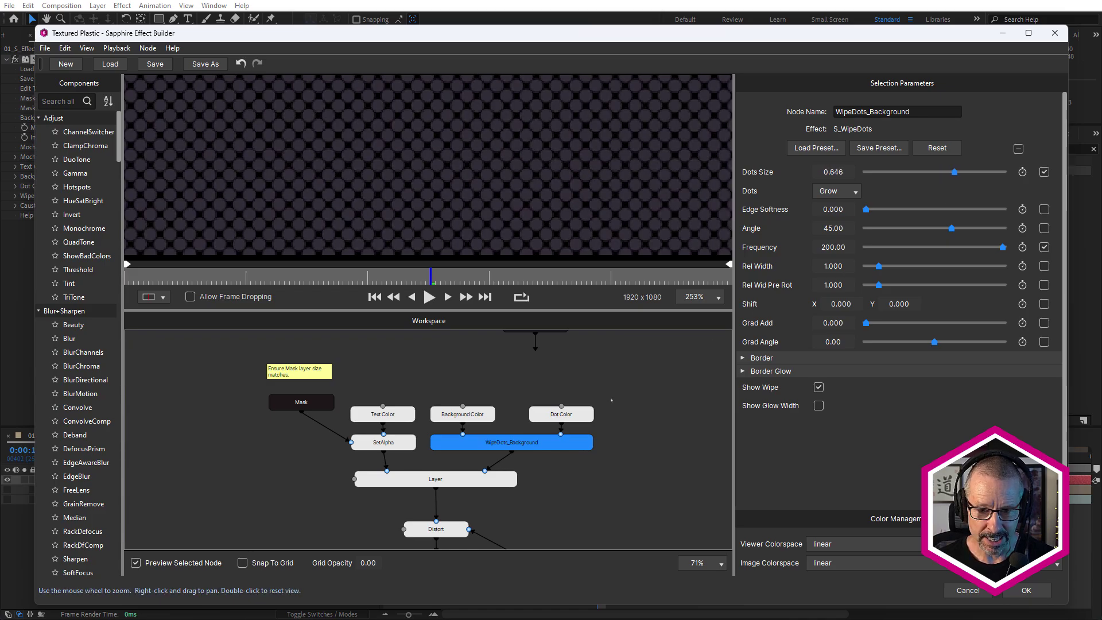
{"action": "key", "text": "ctrl+z"}
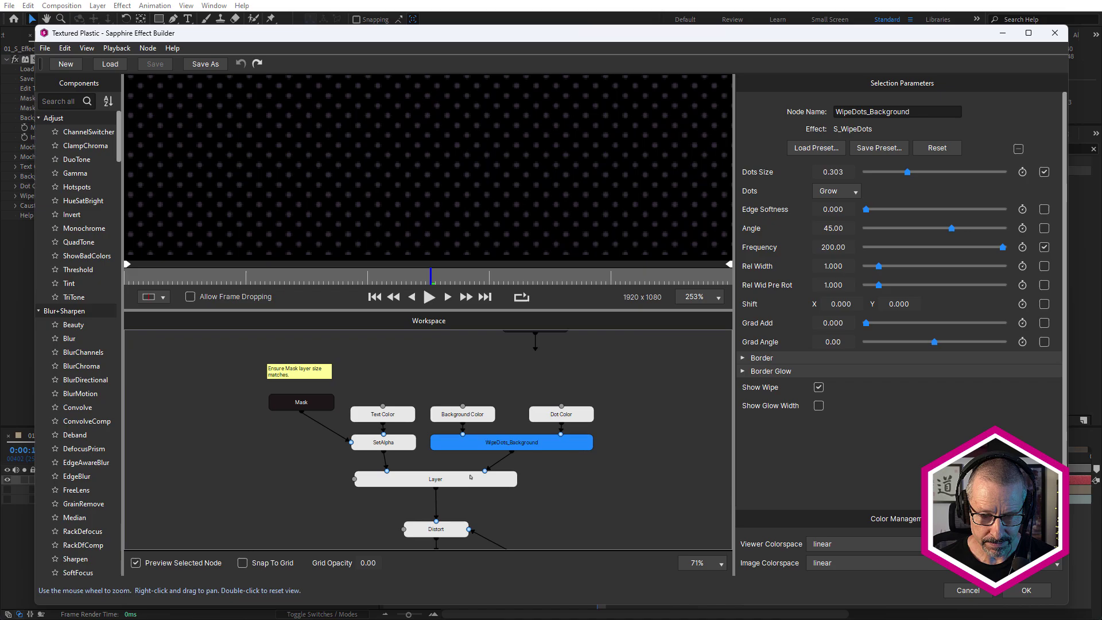
Step: Preview the Layer stage, then the Distort stage with a taller preview area
{"action": "left_click", "coordinate": [458, 480]}
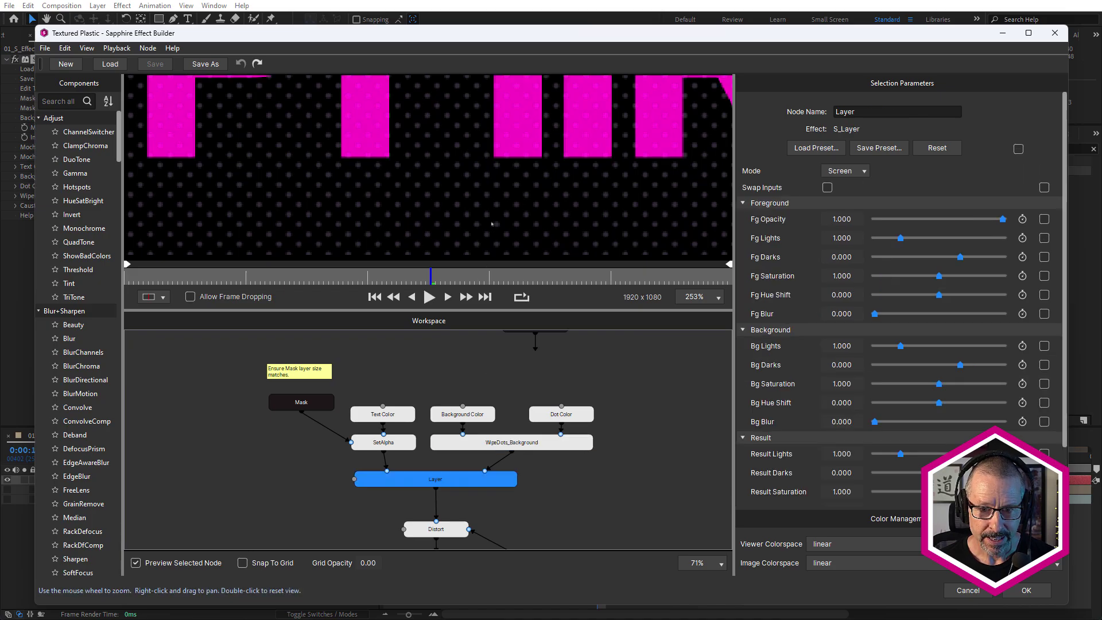
{"action": "scroll", "coordinate": [492, 191], "scroll_direction": "up", "scroll_amount": 5}
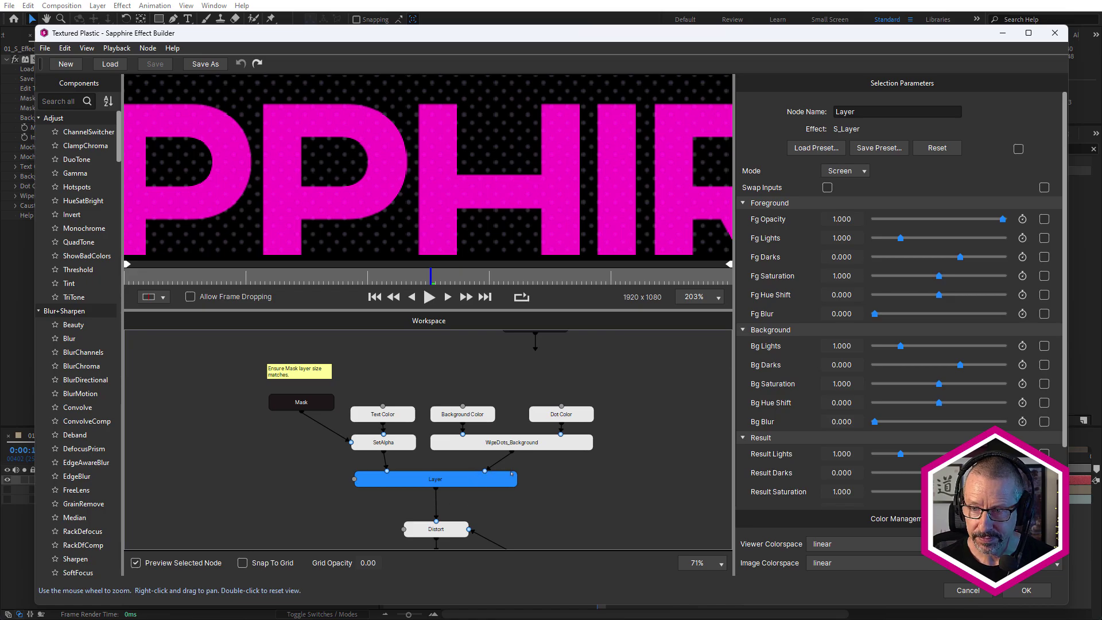
{"action": "left_click", "coordinate": [553, 495]}
{"action": "scroll", "coordinate": [546, 468], "scroll_direction": "down", "scroll_amount": 3}
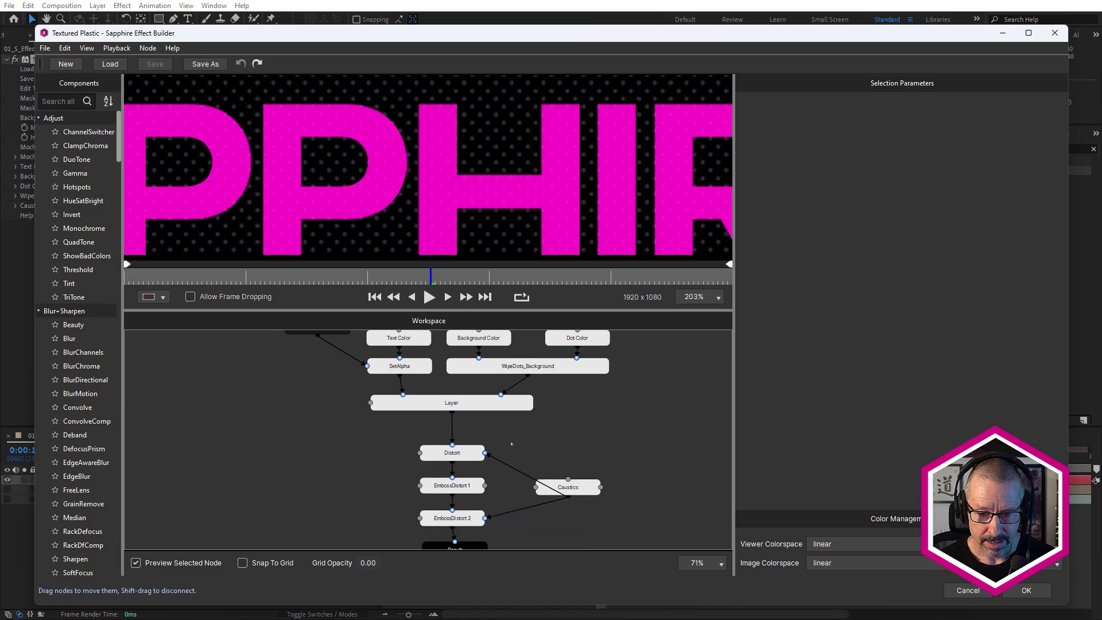
{"action": "left_click", "coordinate": [468, 454]}
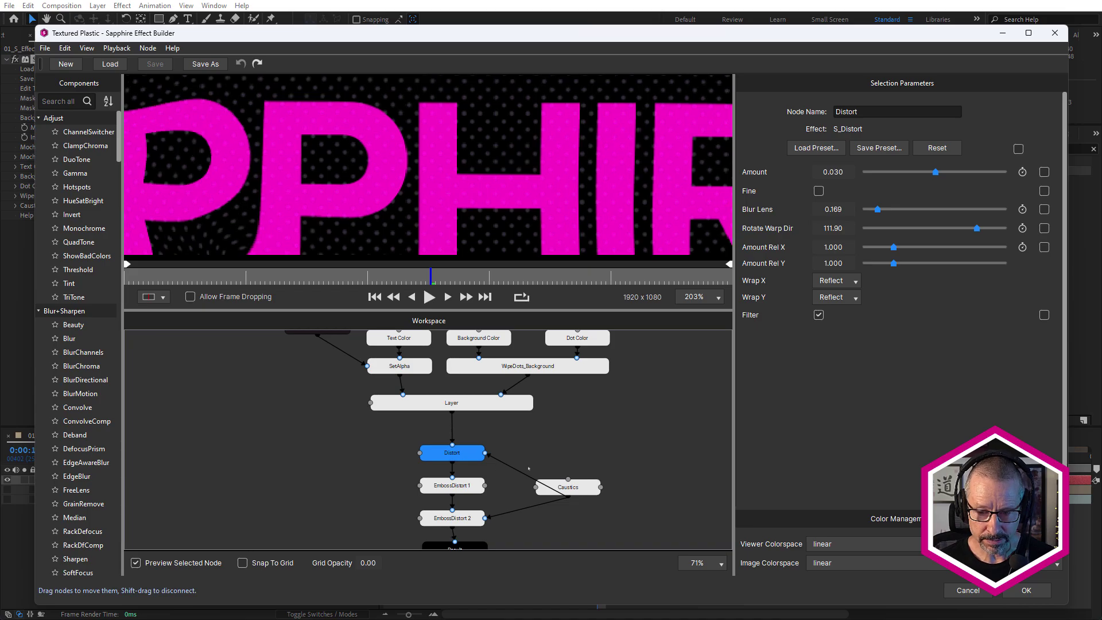
{"action": "left_click_drag", "start_coordinate": [485, 310], "coordinate": [485, 350]}
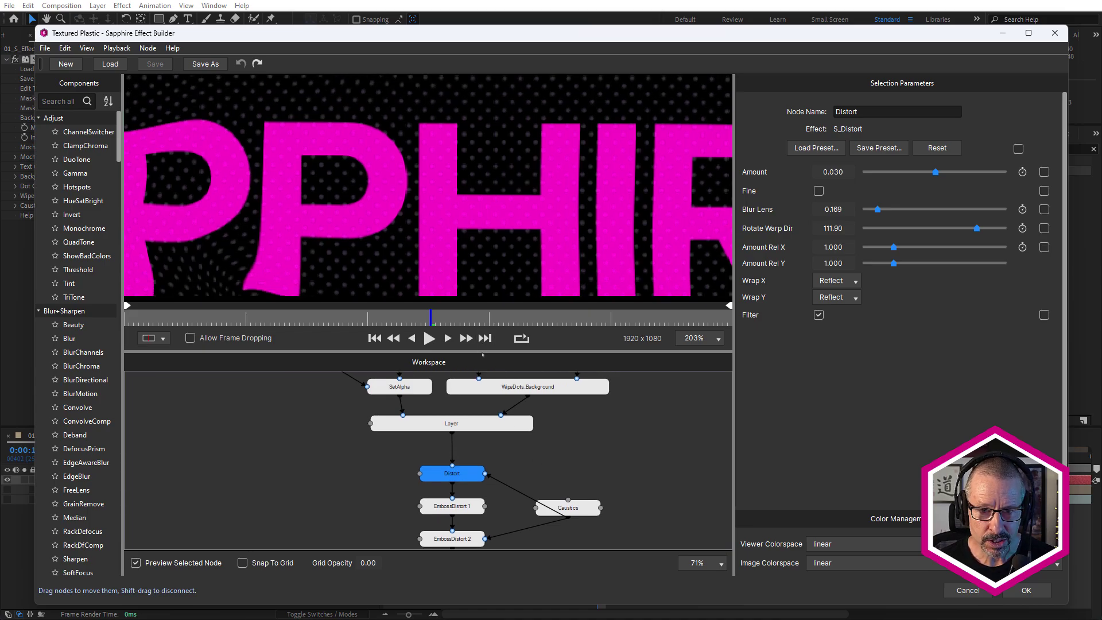
Step: Preview and play the Caustics animation, then return to the Distort stage's warped SAPPHIRE text
{"action": "scroll", "coordinate": [326, 212], "scroll_direction": "down", "scroll_amount": 4}
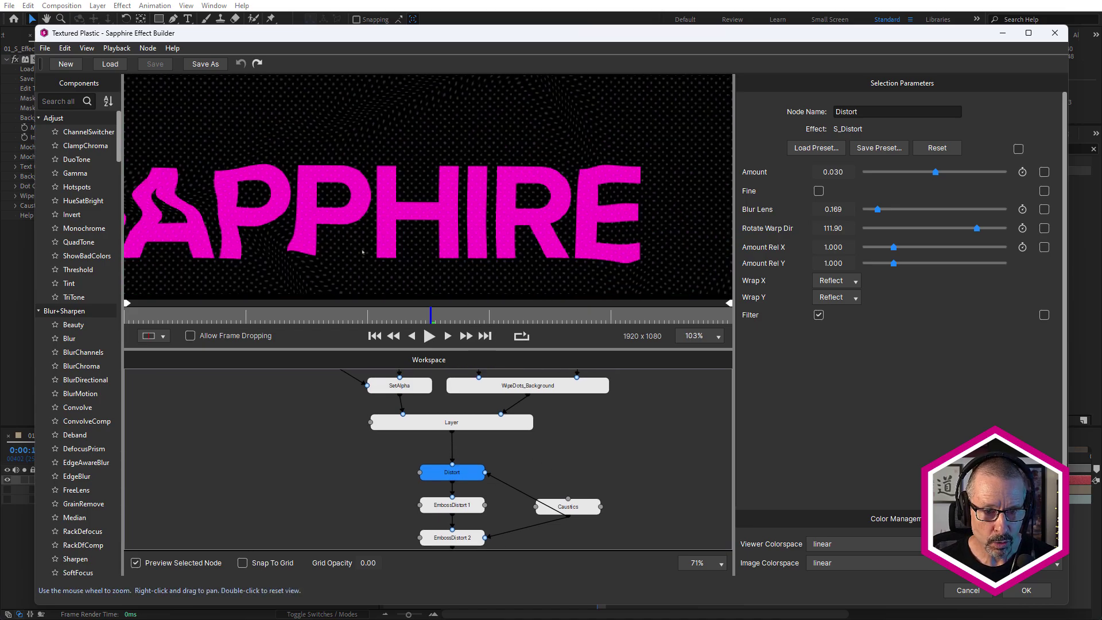
{"action": "left_click", "coordinate": [579, 504]}
{"action": "scroll", "coordinate": [488, 254], "scroll_direction": "down", "scroll_amount": 3}
{"action": "key", "text": "space"}
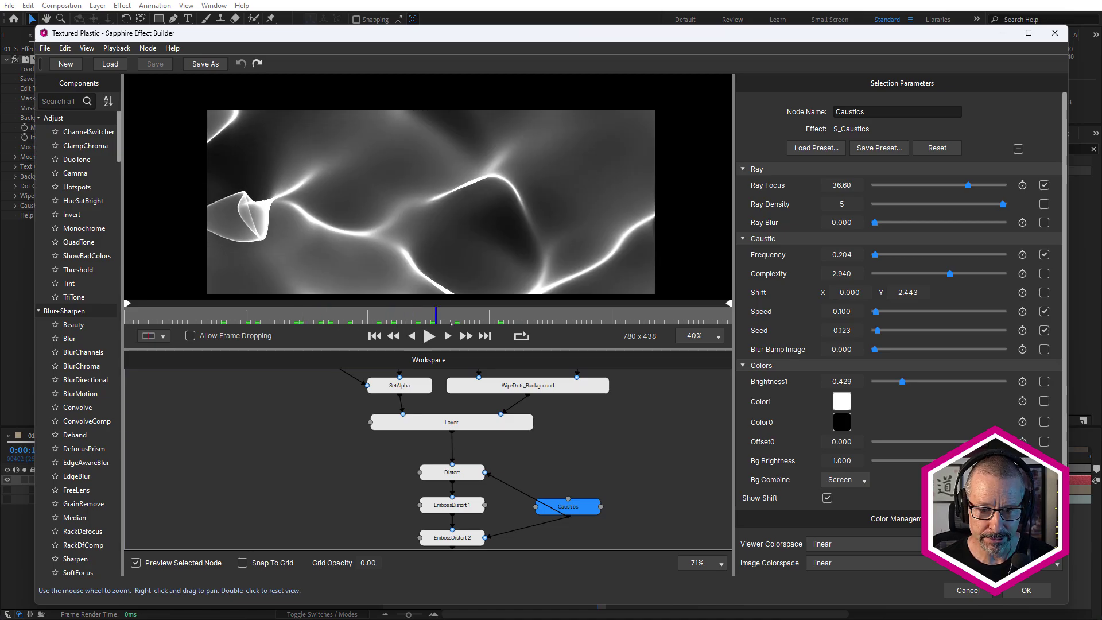
{"action": "double_click", "coordinate": [556, 463]}
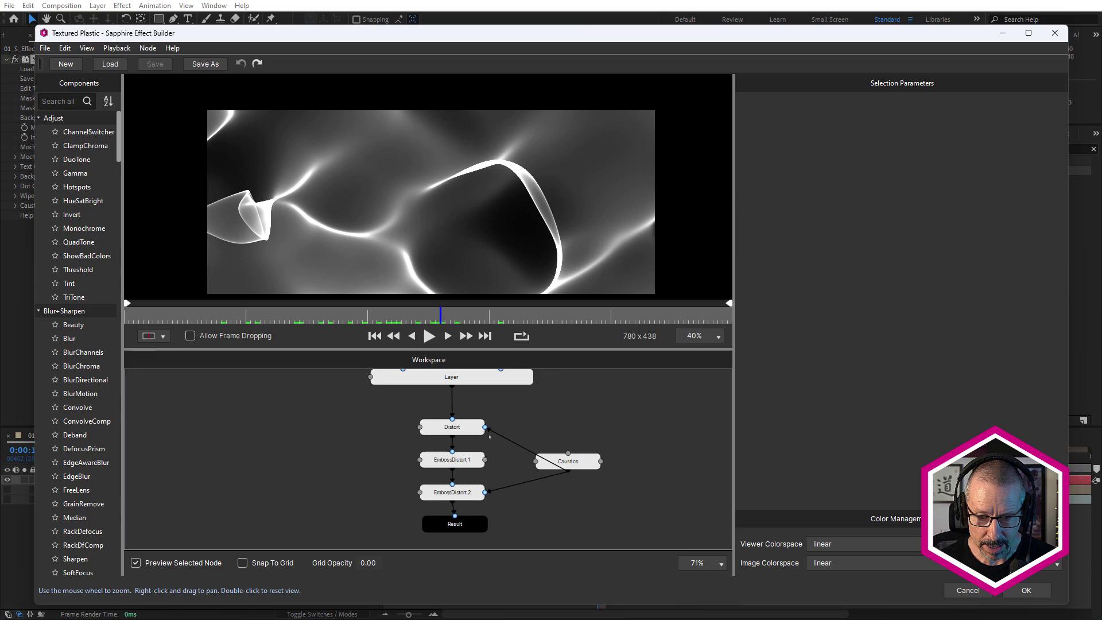
{"action": "left_click", "coordinate": [474, 429]}
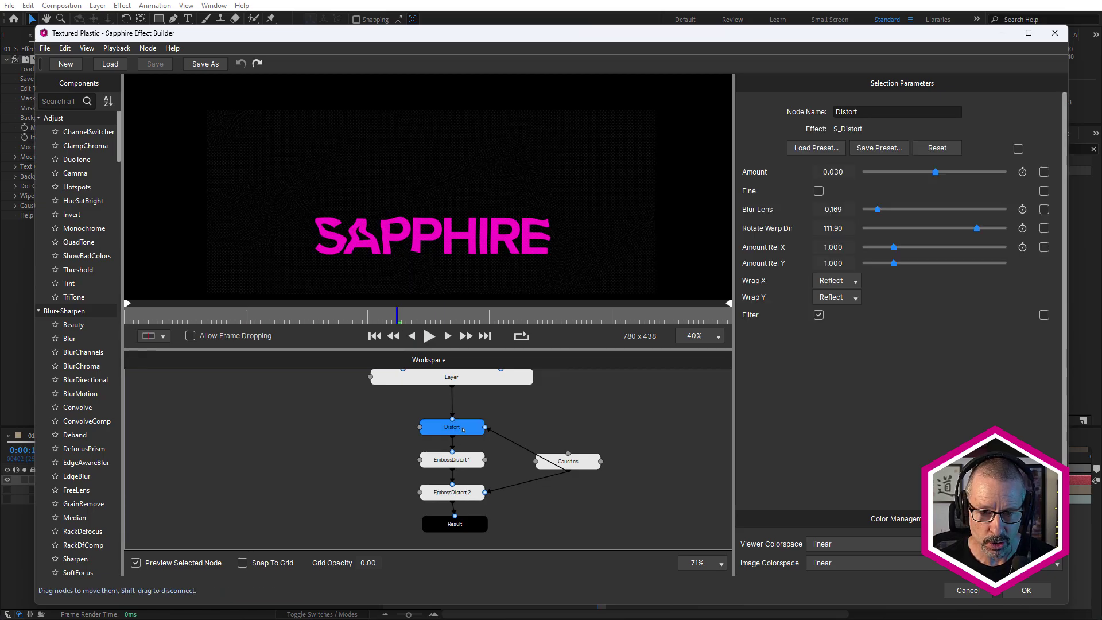
Step: Preview EmbossDistort 1, EmbossDistort 2 and the final Result of the embossed SAPPHIRE text
{"action": "left_click", "coordinate": [468, 459]}
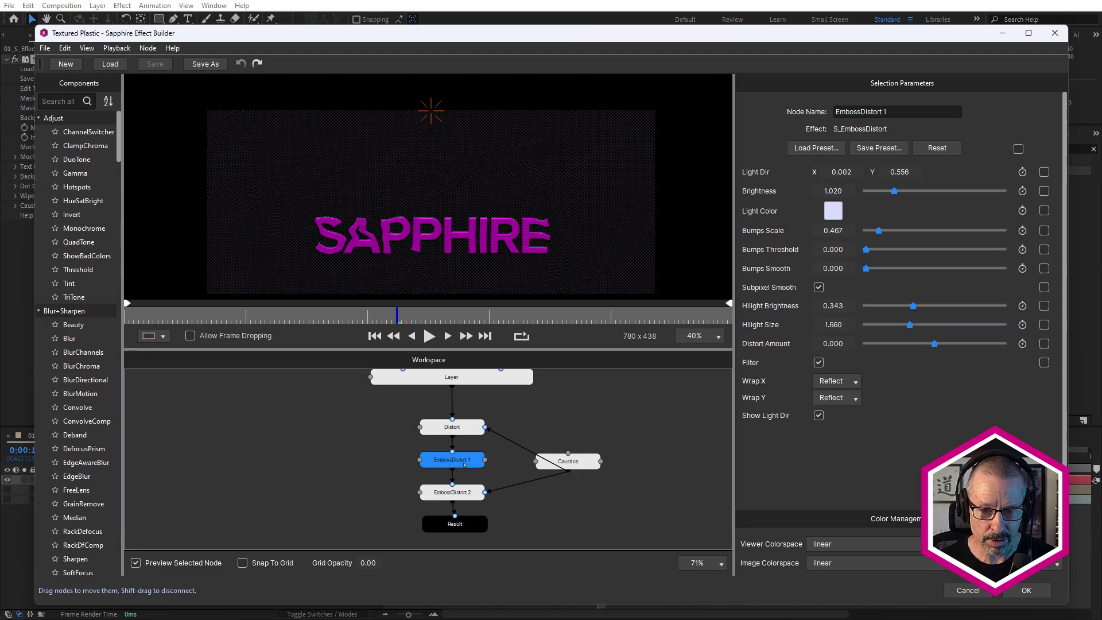
{"action": "scroll", "coordinate": [425, 282], "scroll_direction": "up", "scroll_amount": 4}
{"action": "scroll", "coordinate": [424, 282], "scroll_direction": "down", "scroll_amount": 2}
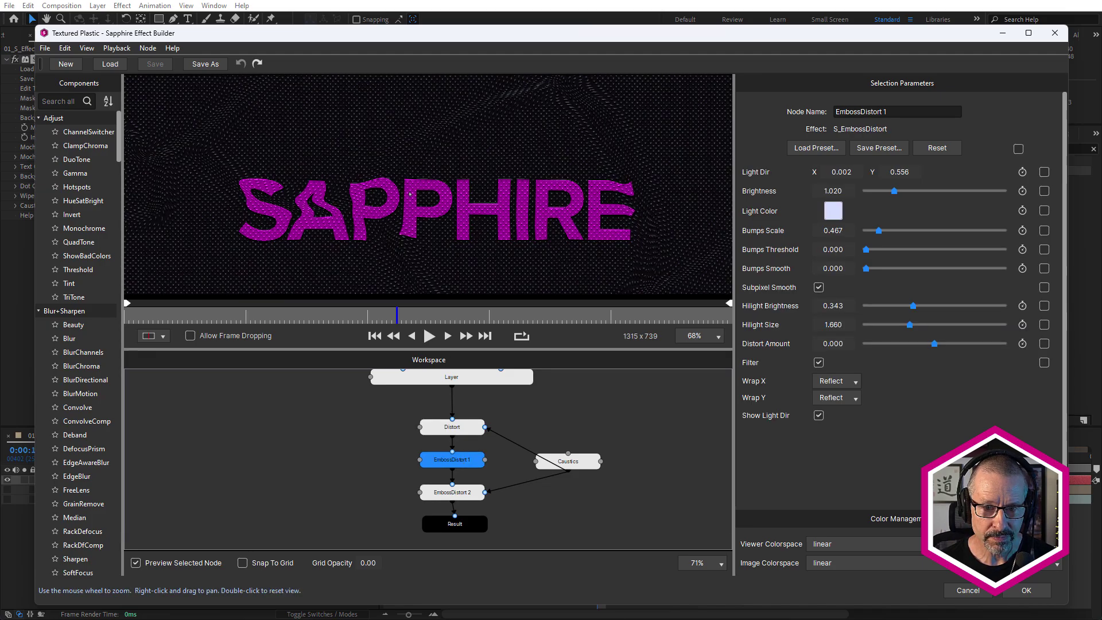
{"action": "left_click", "coordinate": [466, 493]}
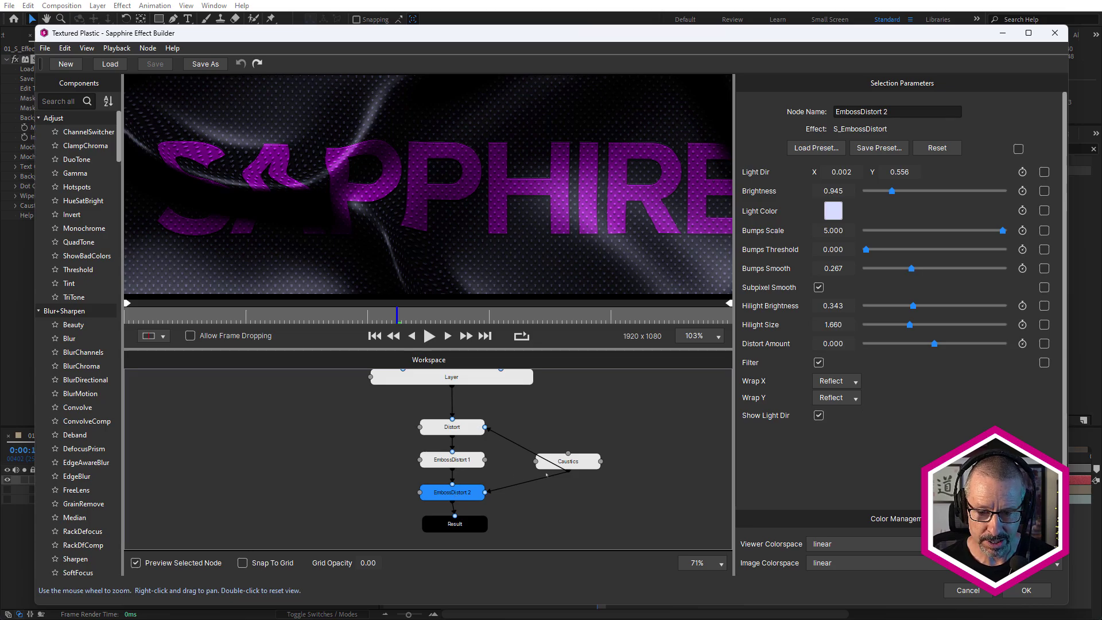
{"action": "left_click", "coordinate": [461, 527]}
{"action": "left_click_drag", "start_coordinate": [529, 401], "coordinate": [529, 482]}
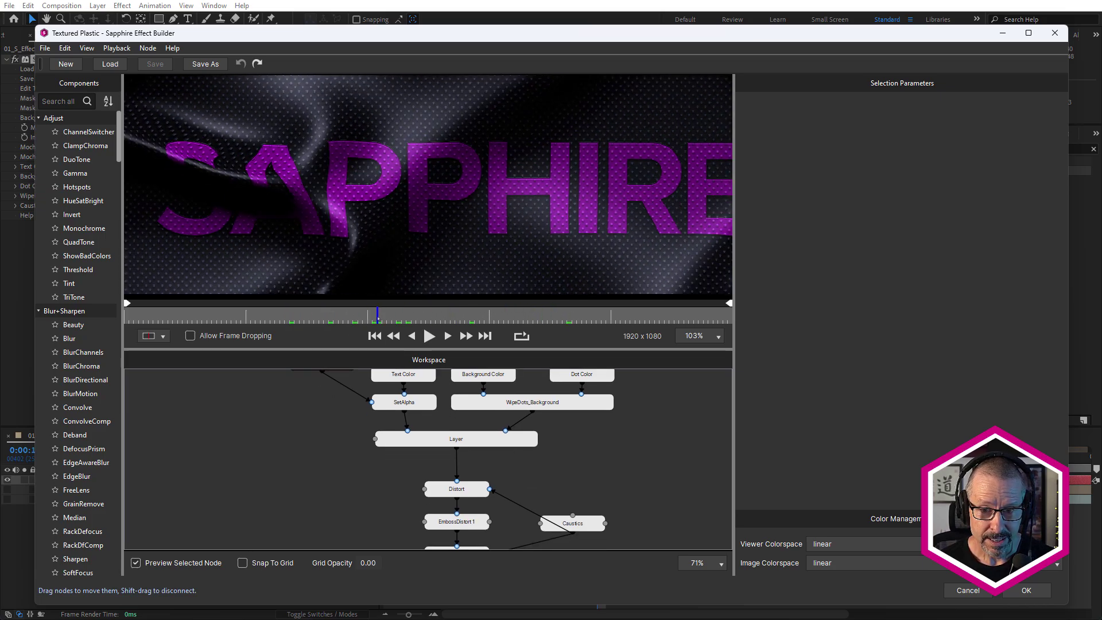
Step: Move the time back to 0:00:15:18 and make the Mask comp's 2025 layer visible beneath SAPPHIRE
{"action": "key", "text": "Return"}
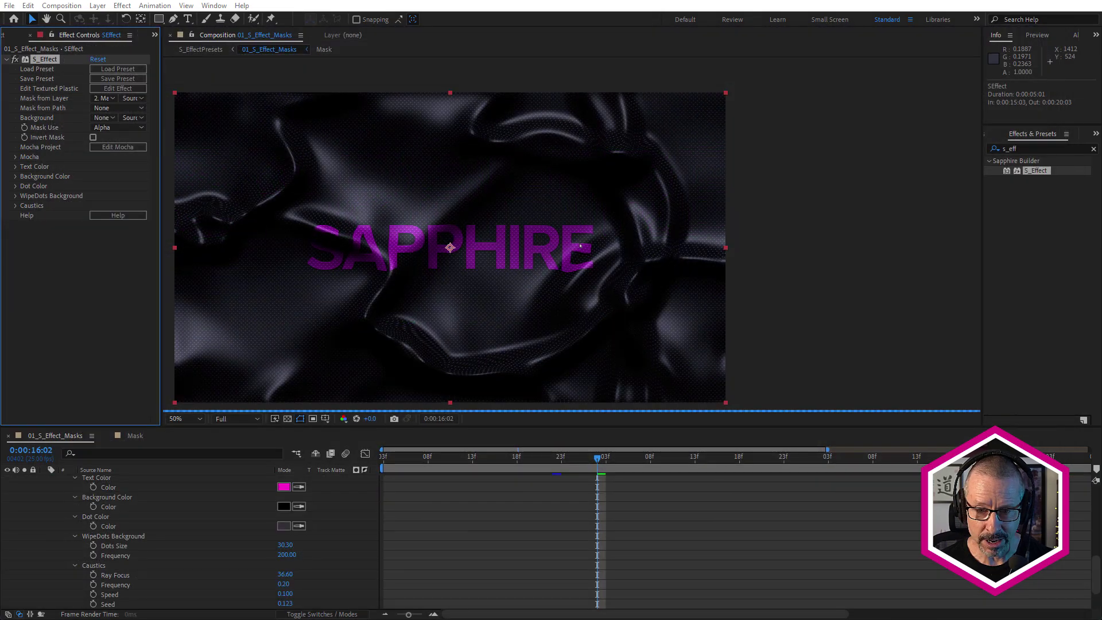
{"action": "mouse_move", "coordinate": [510, 464]}
{"action": "left_mouse_down"}
{"action": "mouse_move", "coordinate": [437, 460]}
{"action": "mouse_move", "coordinate": [518, 459]}
{"action": "left_mouse_up"}
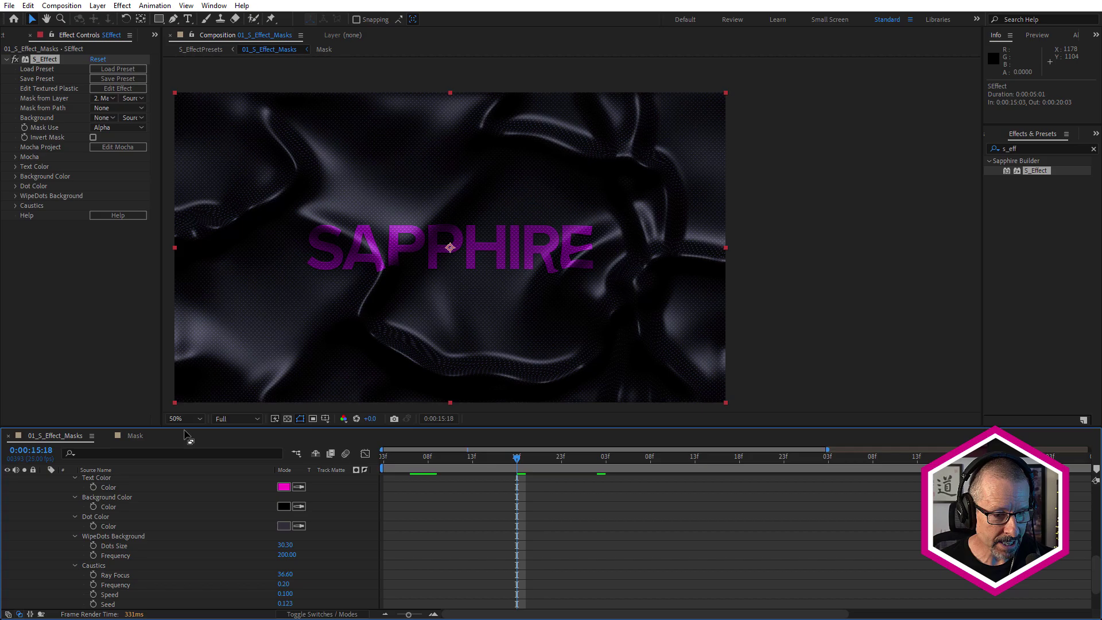
{"action": "left_click", "coordinate": [136, 436]}
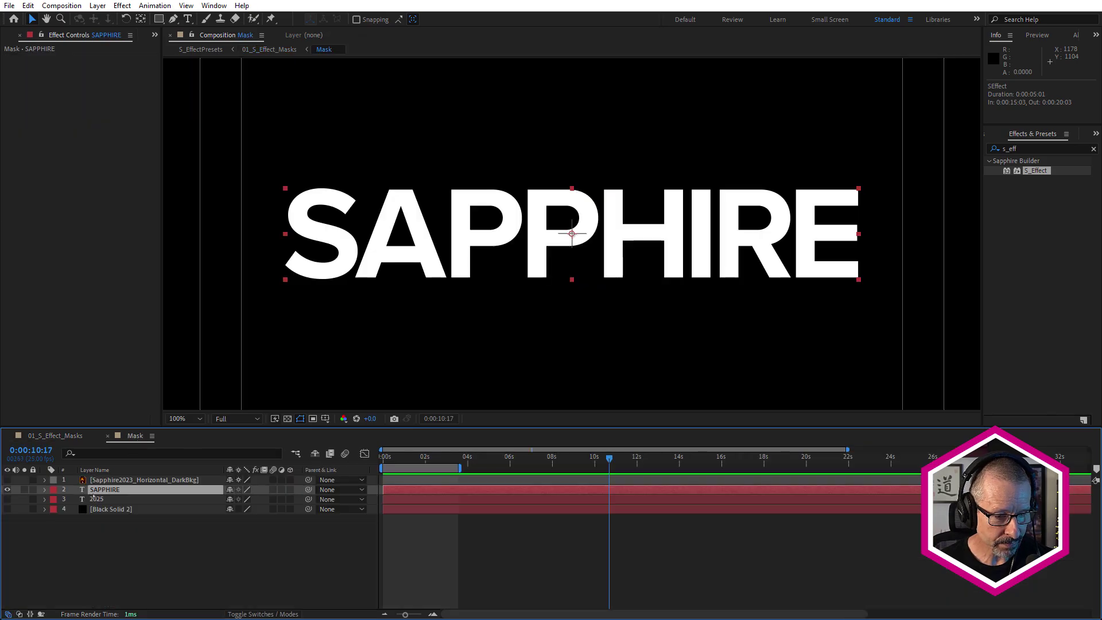
{"action": "left_click", "coordinate": [7, 499]}
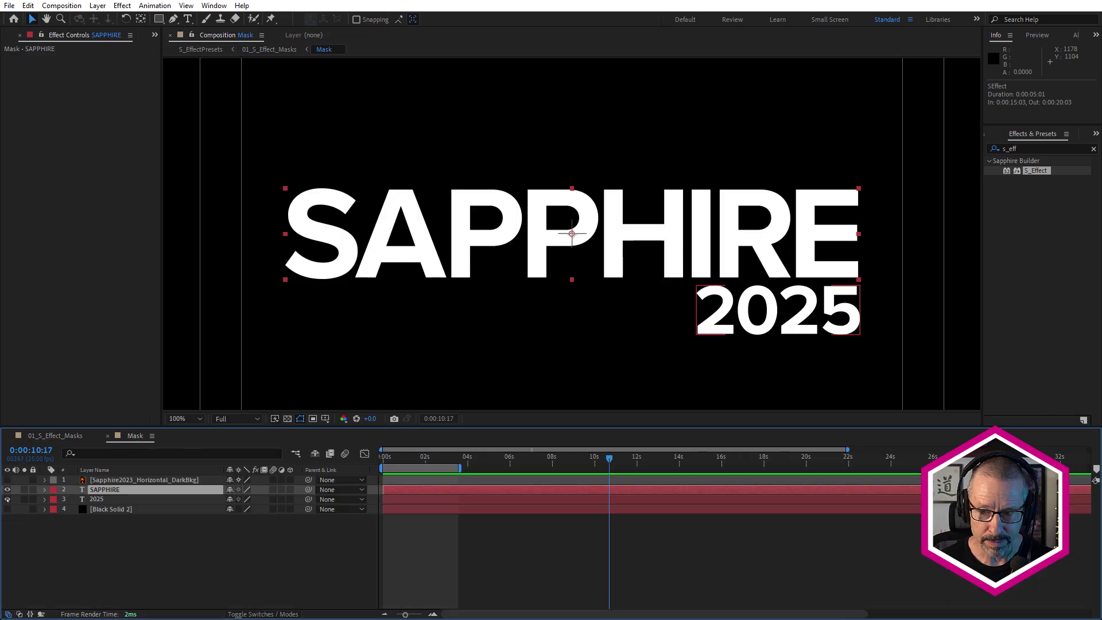
{"action": "left_click", "coordinate": [55, 437]}
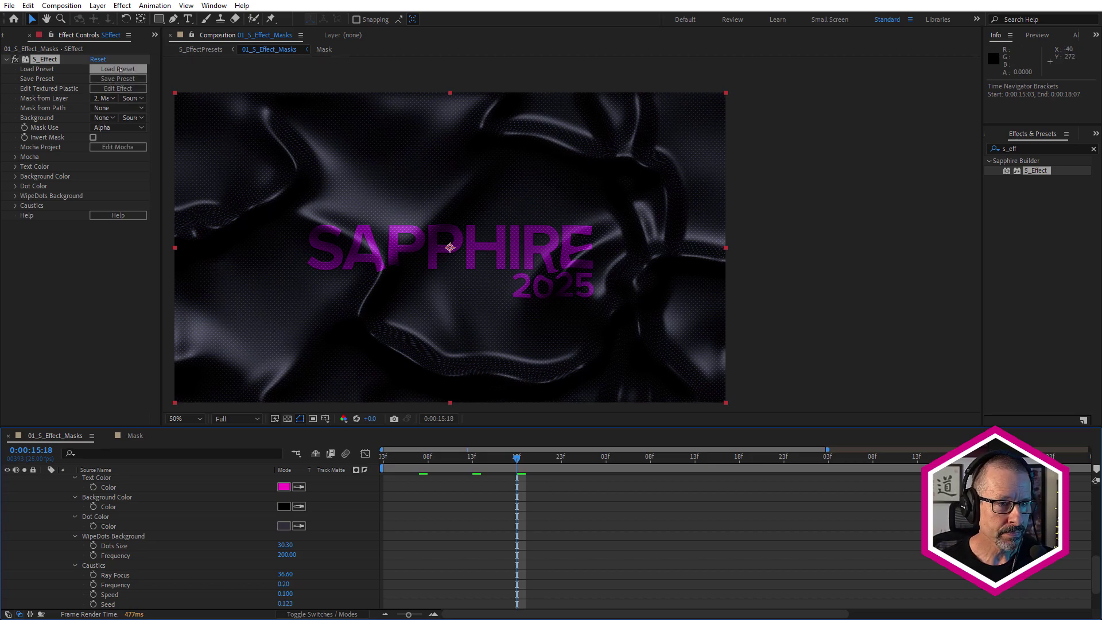
Step: Load the Sapphire Trash Bag preset, keeping 2. Mask as the Mask from Layer source
{"action": "left_click", "coordinate": [117, 69]}
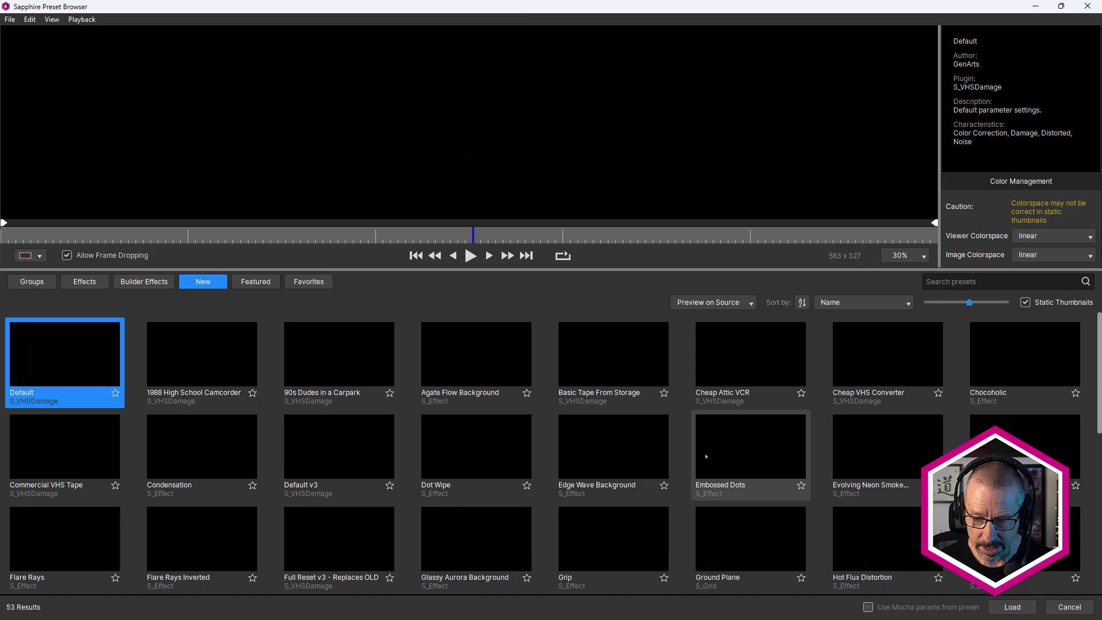
{"action": "scroll", "coordinate": [706, 457], "scroll_direction": "down", "scroll_amount": 1}
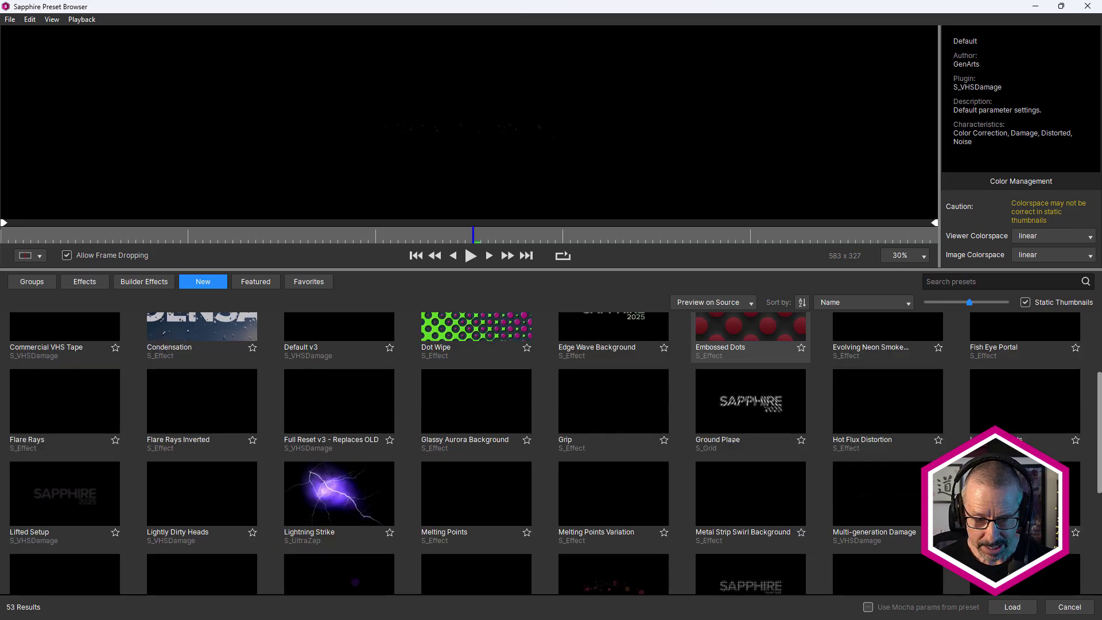
{"action": "scroll", "coordinate": [707, 457], "scroll_direction": "down", "scroll_amount": 1}
{"action": "scroll", "coordinate": [633, 472], "scroll_direction": "down", "scroll_amount": 1}
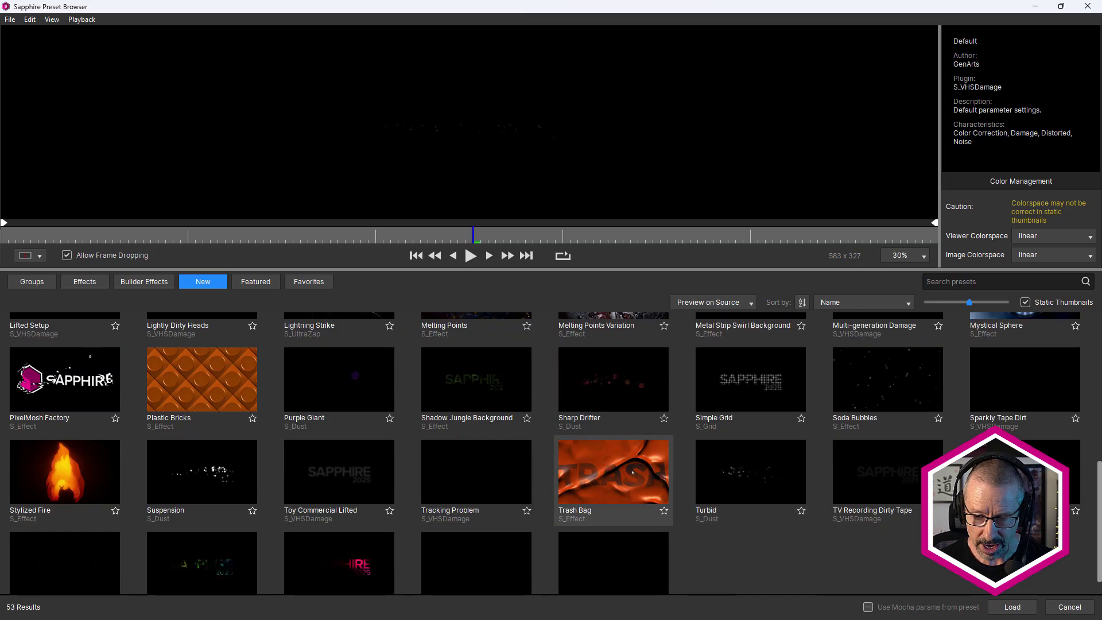
{"action": "left_click", "coordinate": [601, 470]}
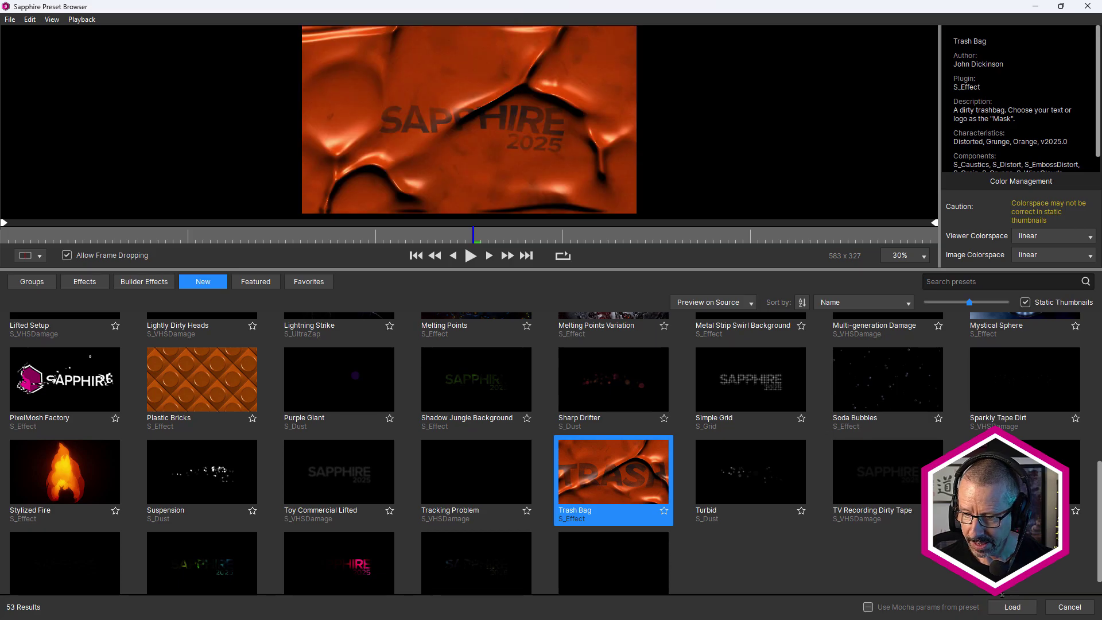
{"action": "key", "text": "Return"}
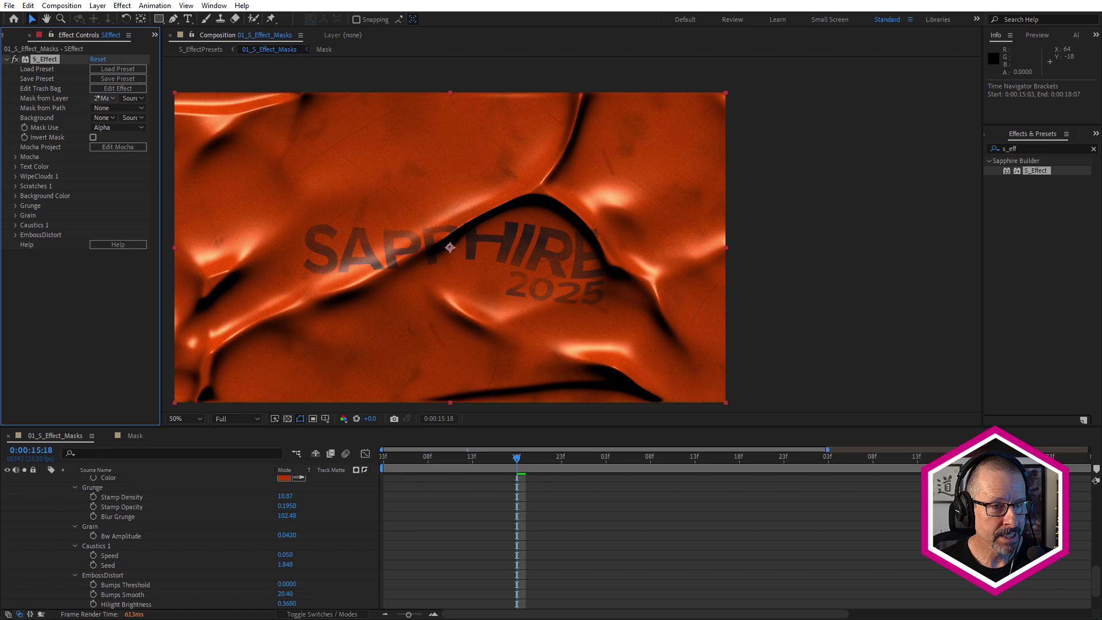
{"action": "left_click", "coordinate": [103, 98]}
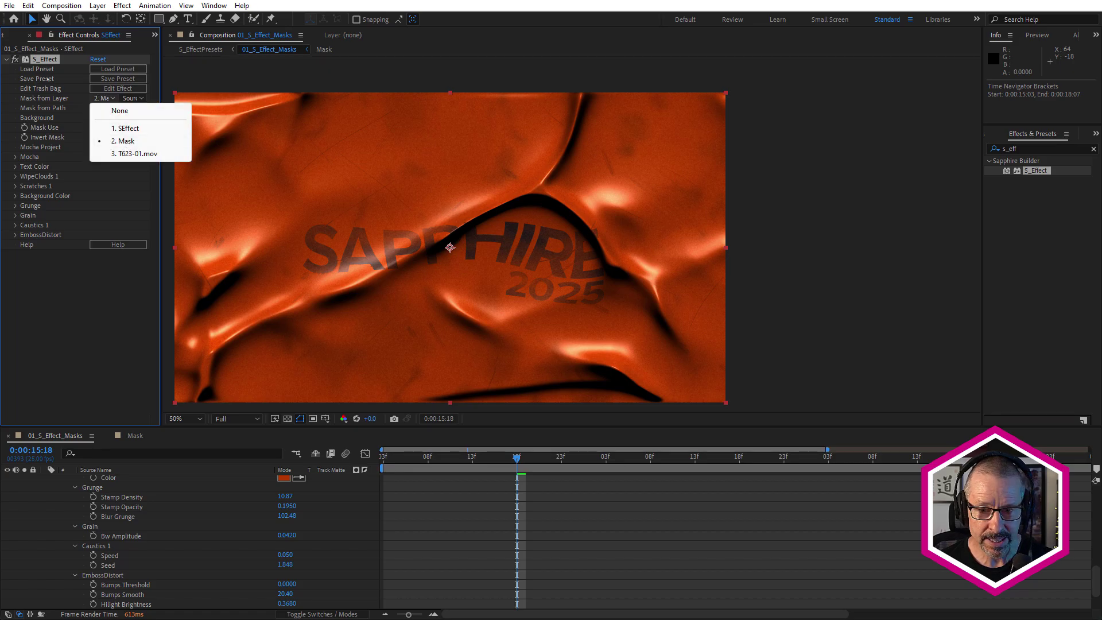
{"action": "left_click", "coordinate": [147, 333]}
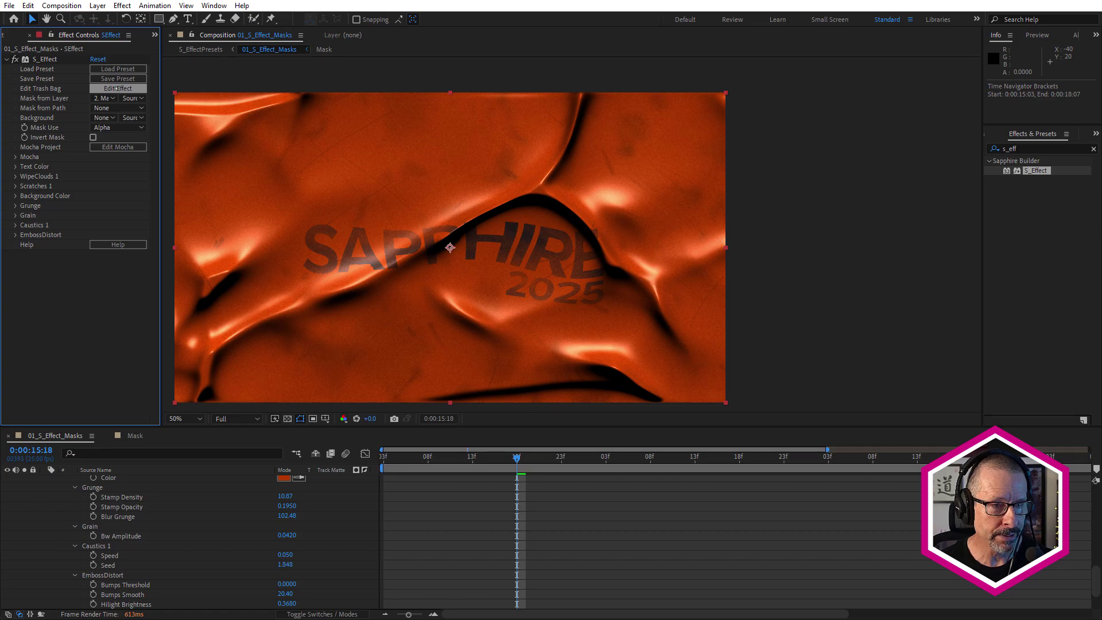
Step: Open the Trash Bag graph and preview the Mask, Text Color, SetAlpha and WipeClouds 1 stages
{"action": "left_click", "coordinate": [116, 89]}
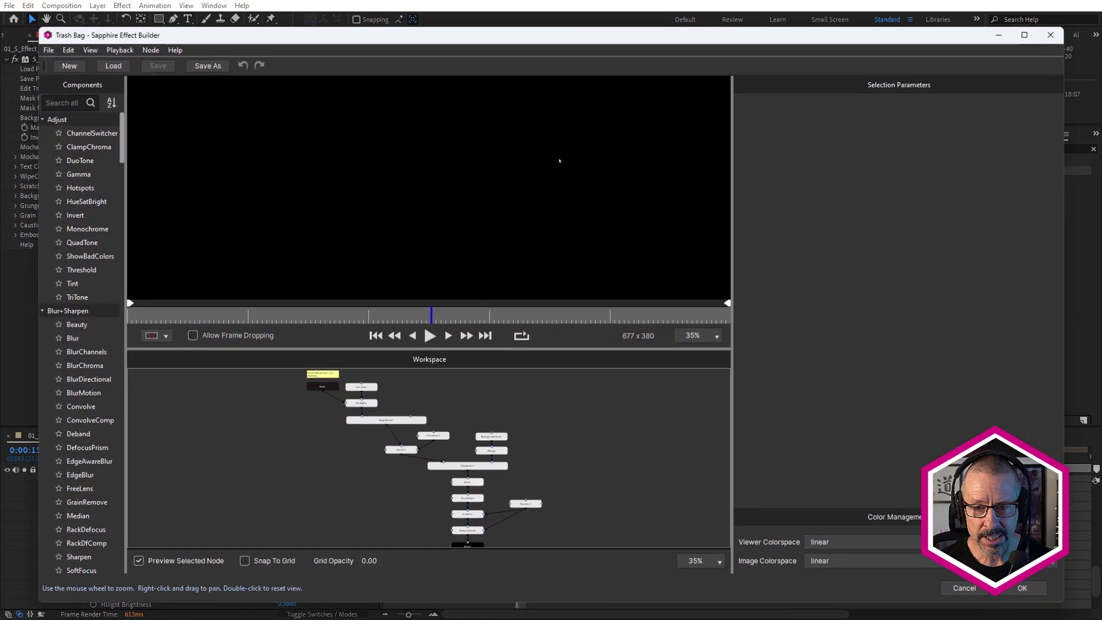
{"action": "scroll", "coordinate": [560, 477], "scroll_direction": "up", "scroll_amount": 5}
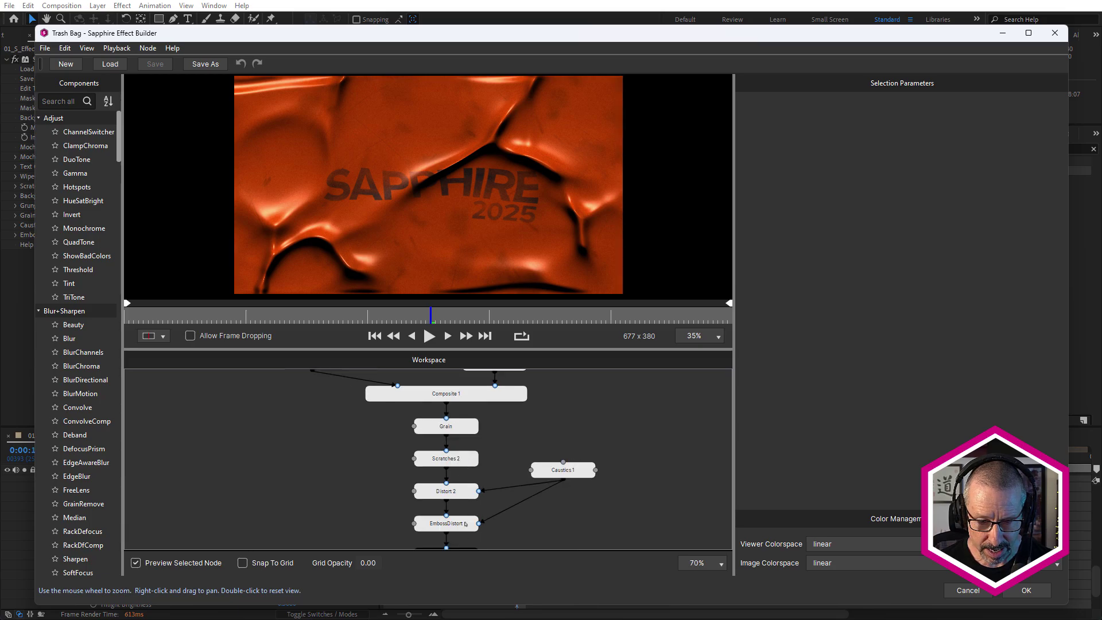
{"action": "left_click_drag", "start_coordinate": [470, 463], "coordinate": [571, 491]}
{"action": "left_click", "coordinate": [254, 433]}
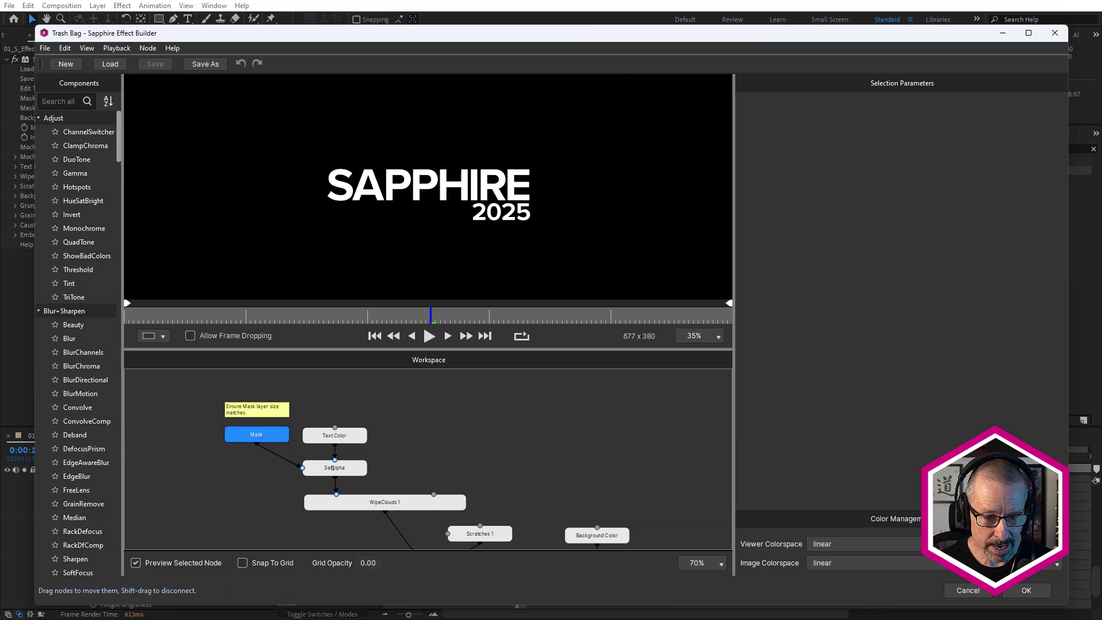
{"action": "left_click", "coordinate": [339, 440]}
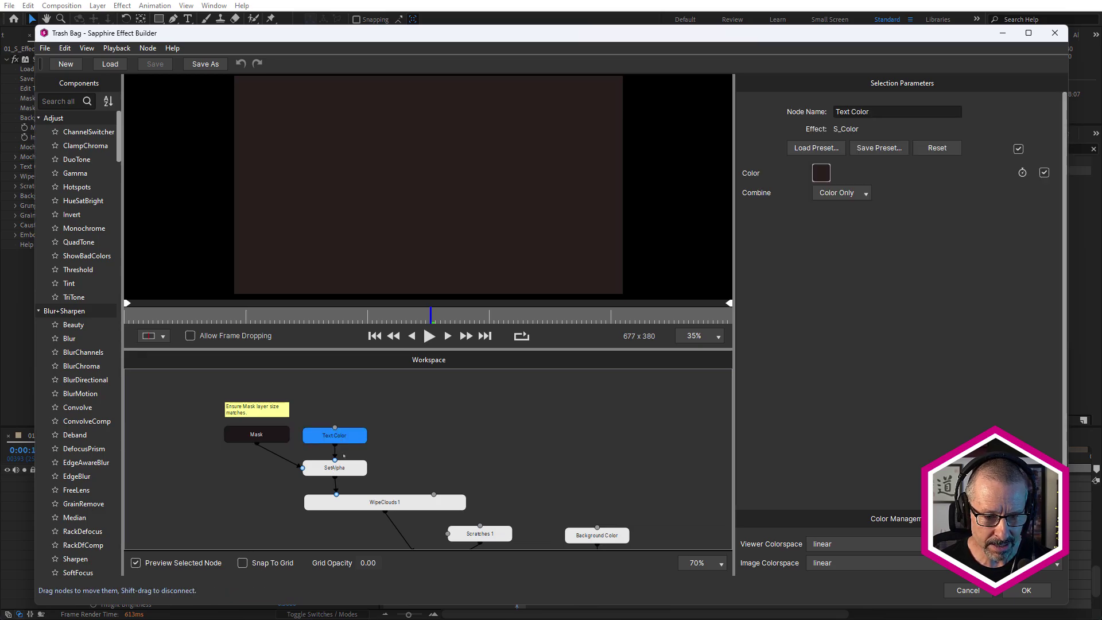
{"action": "left_click", "coordinate": [349, 474]}
{"action": "left_click", "coordinate": [385, 504]}
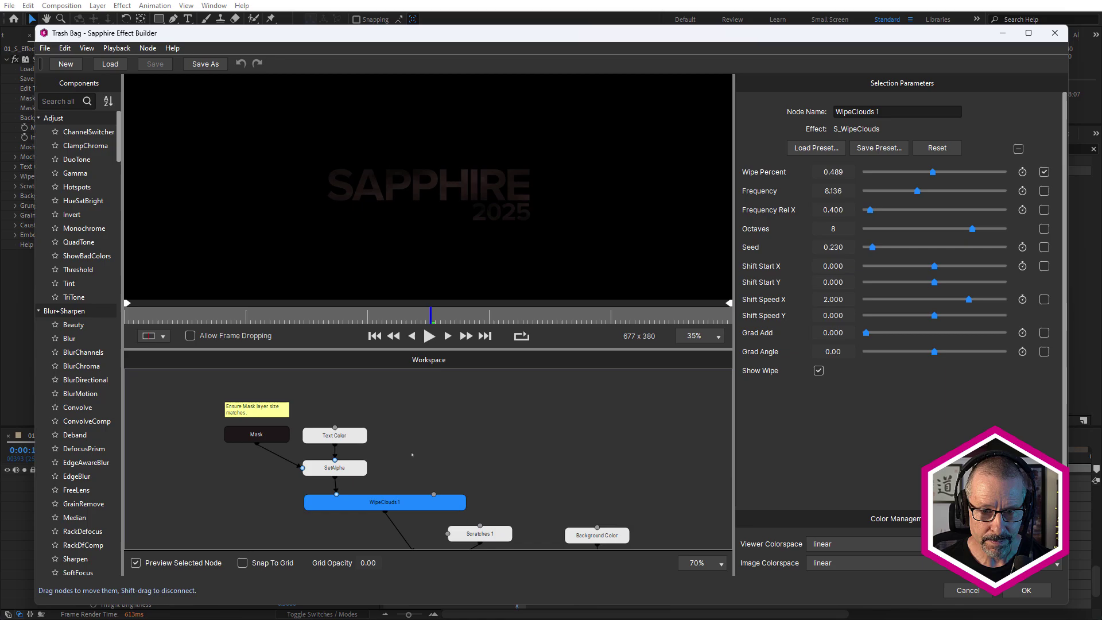
Step: Raise WipeClouds 1 Wipe Percent from 0.489 to 0.521 and play the preview
{"action": "scroll", "coordinate": [402, 181], "scroll_direction": "up", "scroll_amount": 3}
{"action": "scroll", "coordinate": [402, 180], "scroll_direction": "up", "scroll_amount": 2}
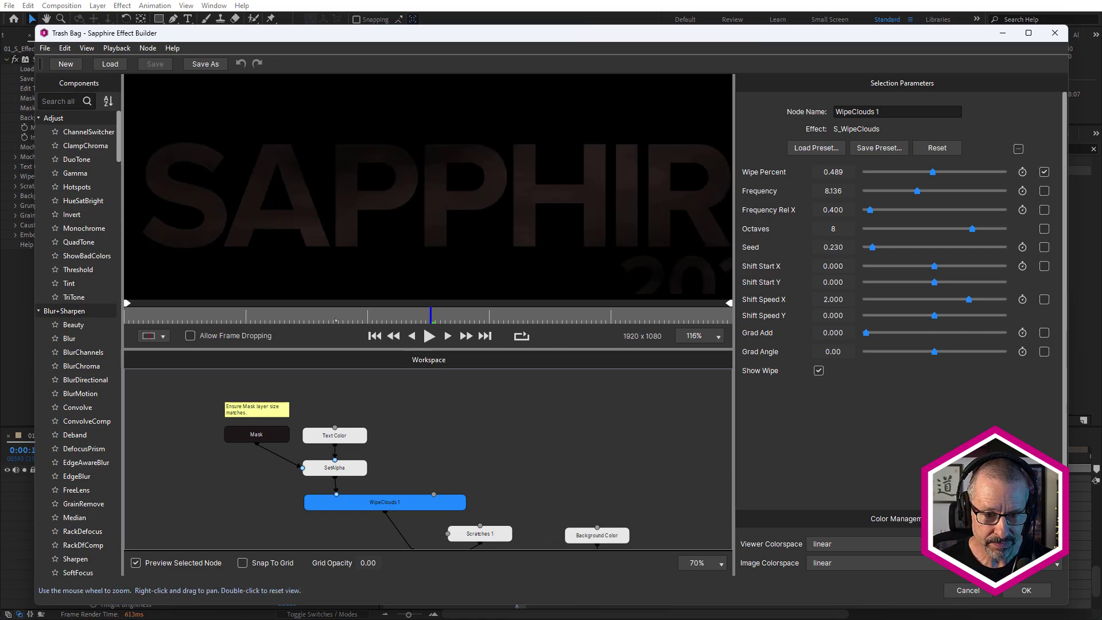
{"action": "mouse_move", "coordinate": [430, 315]}
{"action": "left_mouse_down"}
{"action": "mouse_move", "coordinate": [353, 314]}
{"action": "mouse_move", "coordinate": [460, 315]}
{"action": "mouse_move", "coordinate": [270, 315]}
{"action": "mouse_move", "coordinate": [422, 315]}
{"action": "left_mouse_up"}
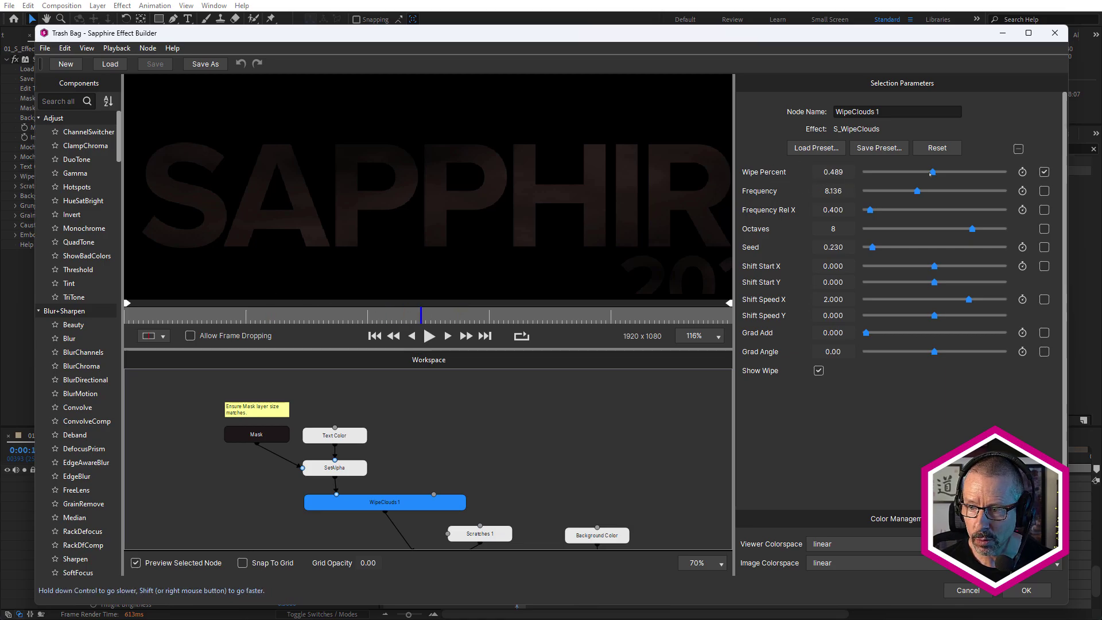
{"action": "mouse_move", "coordinate": [938, 172]}
{"action": "left_mouse_down"}
{"action": "mouse_move", "coordinate": [921, 176]}
{"action": "mouse_move", "coordinate": [938, 172]}
{"action": "left_mouse_up"}
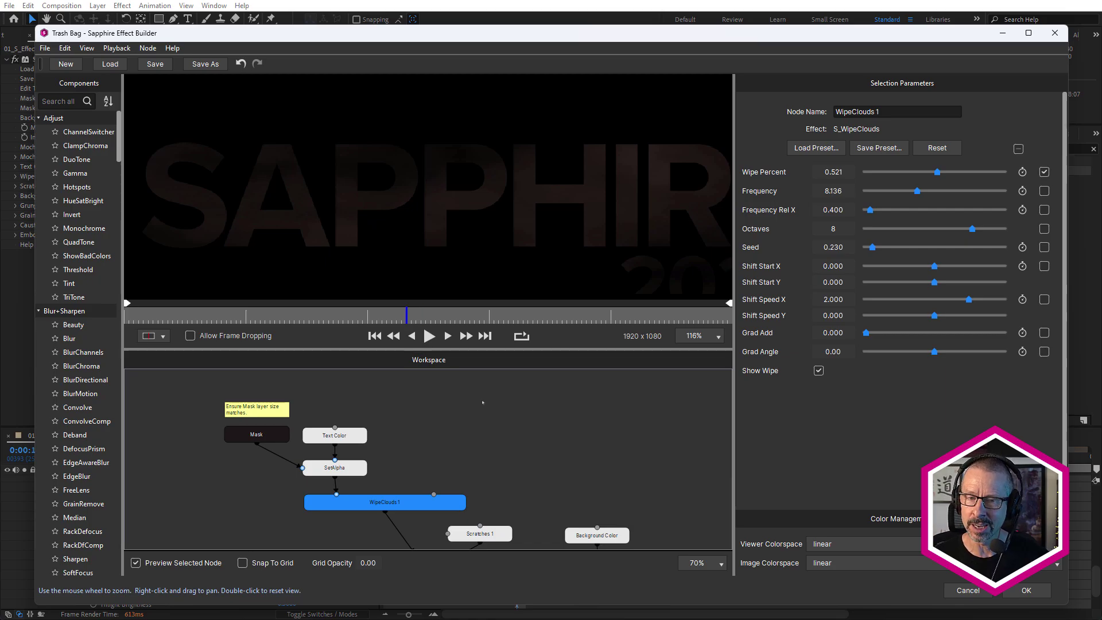
{"action": "left_click", "coordinate": [430, 336]}
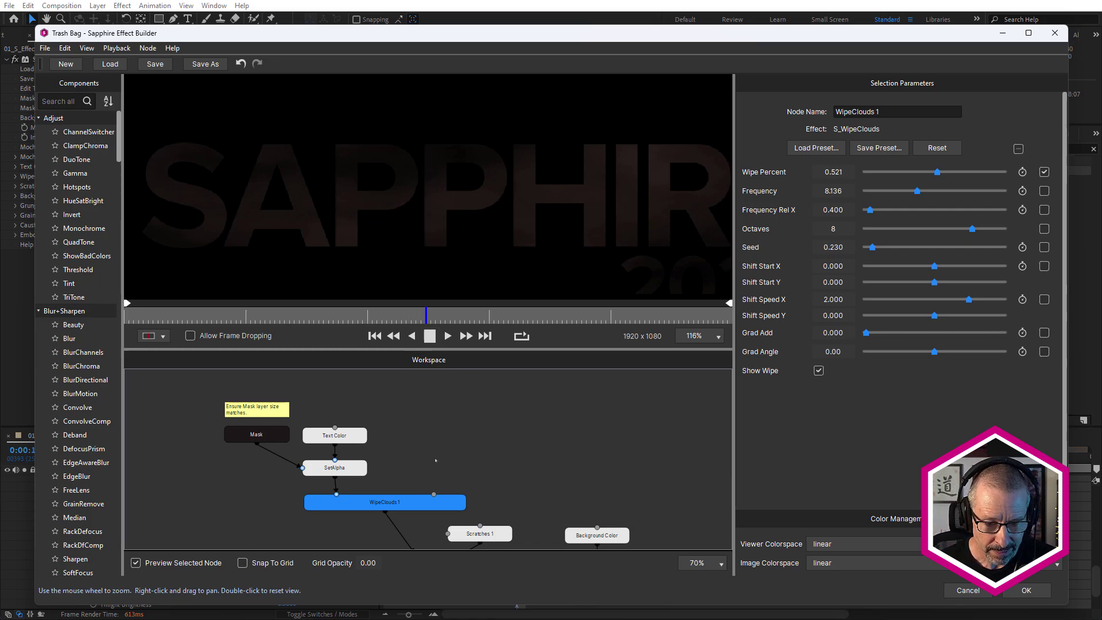
{"action": "left_click_drag", "start_coordinate": [412, 435], "coordinate": [373, 365]}
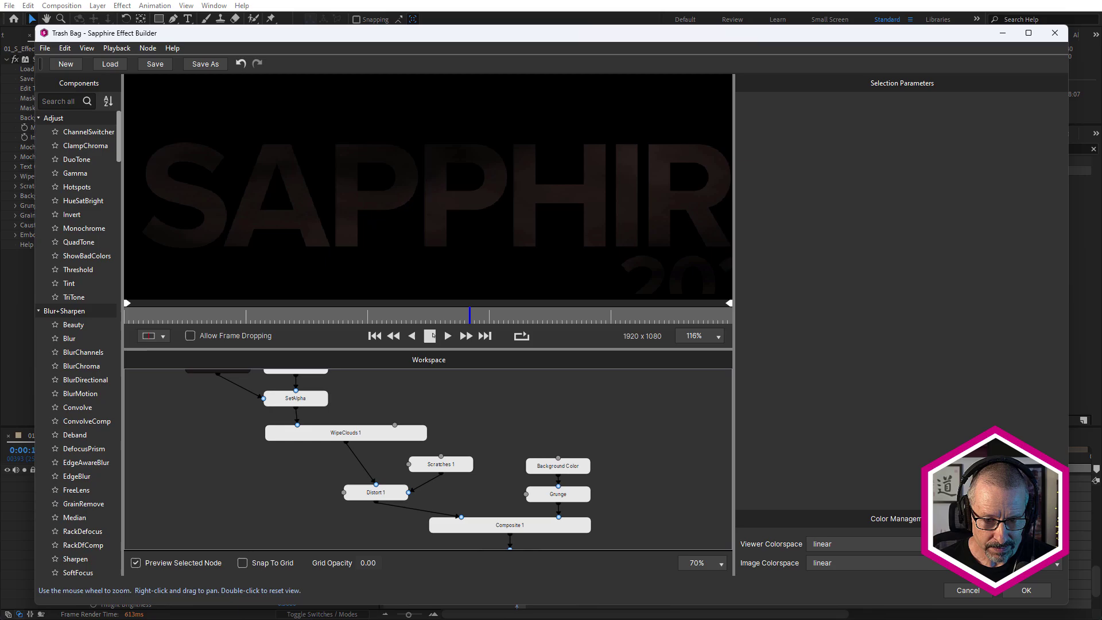
Step: Stop playback and inspect the Distort 1 and Scratches 1 node settings
{"action": "left_click", "coordinate": [430, 336]}
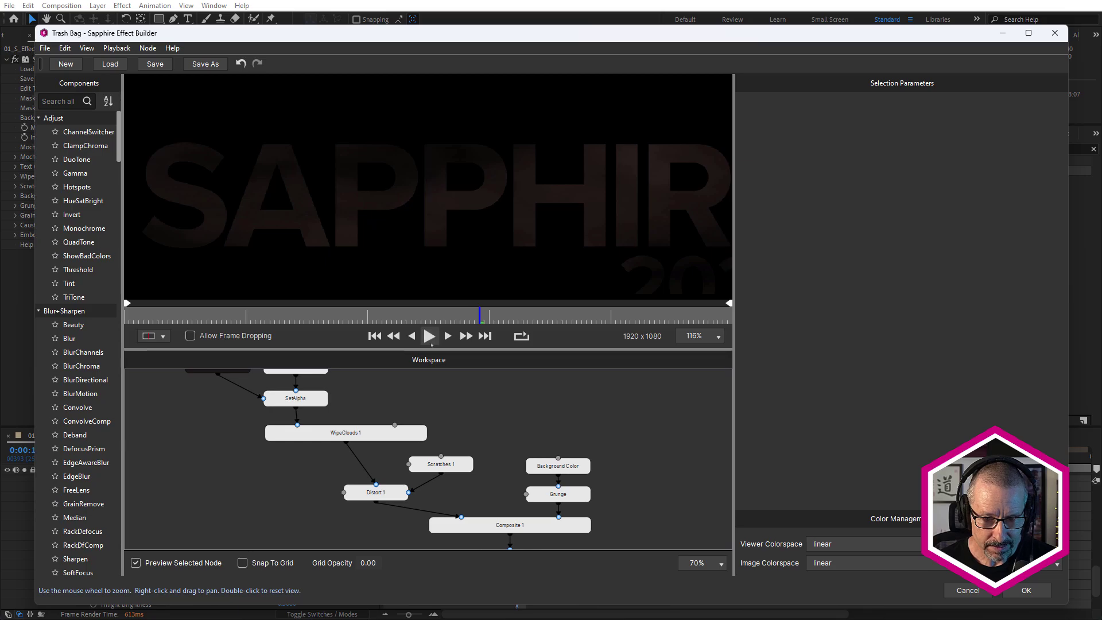
{"action": "left_click", "coordinate": [380, 496]}
{"action": "scroll", "coordinate": [429, 195], "scroll_direction": "up", "scroll_amount": 6}
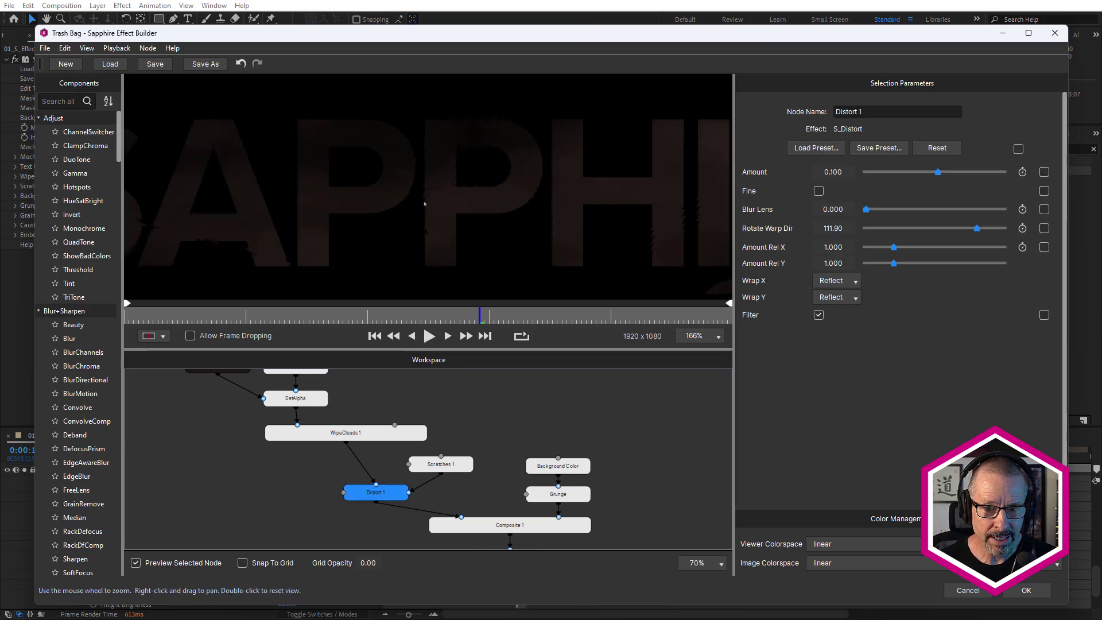
{"action": "left_click", "coordinate": [455, 470]}
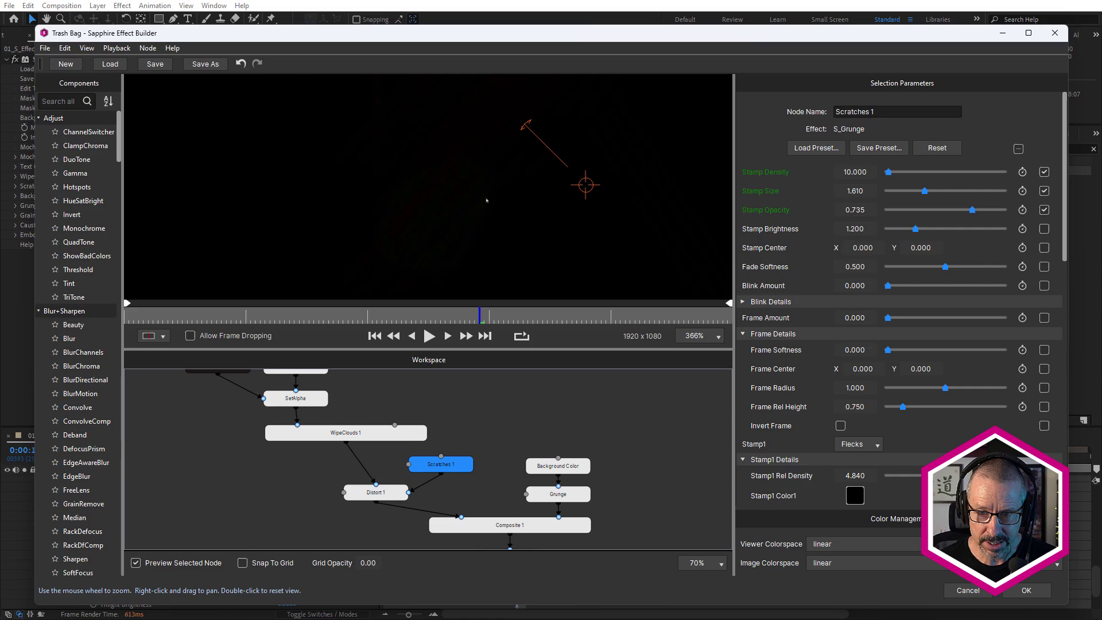
{"action": "left_click", "coordinate": [391, 495]}
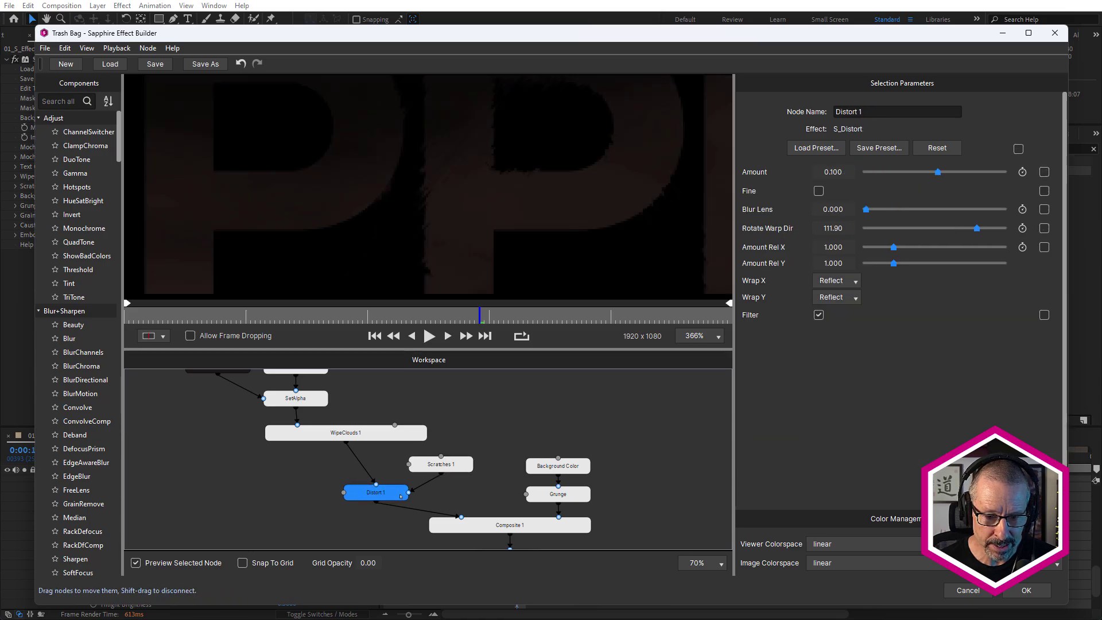
Step: Recheck WipeClouds 1 and Distort 1, then preview the Composite 1 node's orange output
{"action": "scroll", "coordinate": [433, 193], "scroll_direction": "up", "scroll_amount": 5}
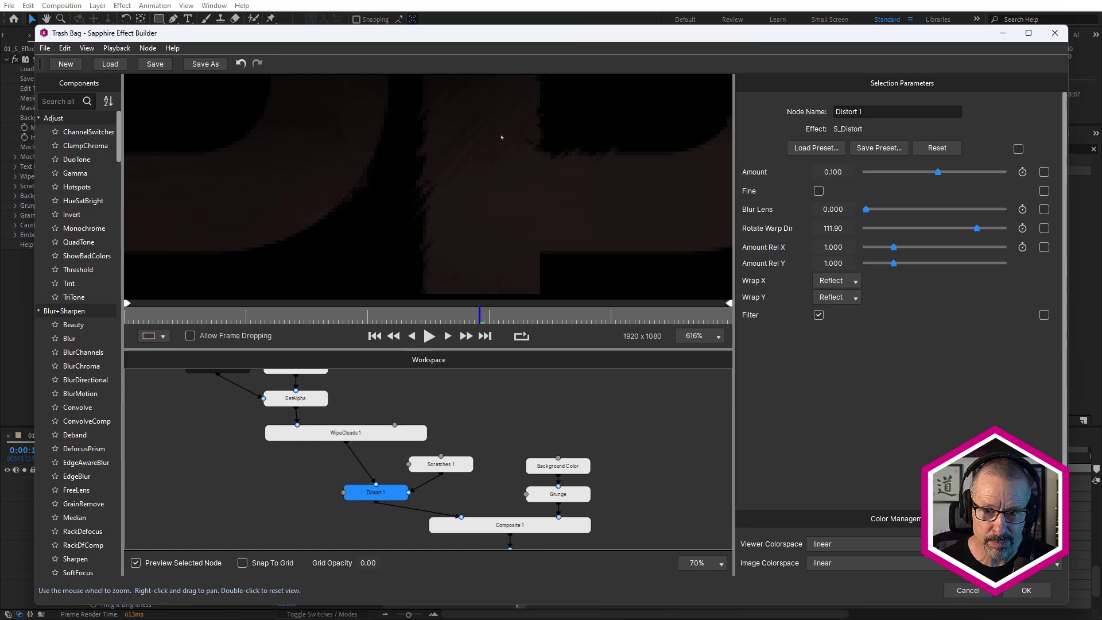
{"action": "left_click", "coordinate": [367, 434]}
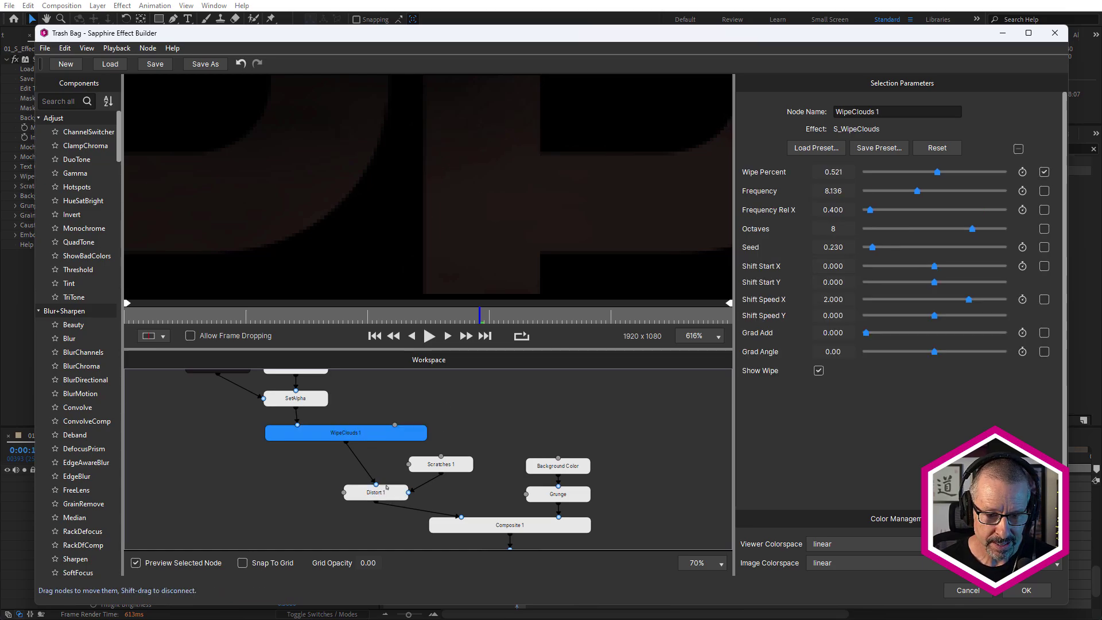
{"action": "left_click", "coordinate": [388, 492]}
{"action": "scroll", "coordinate": [496, 482], "scroll_direction": "down", "scroll_amount": 3}
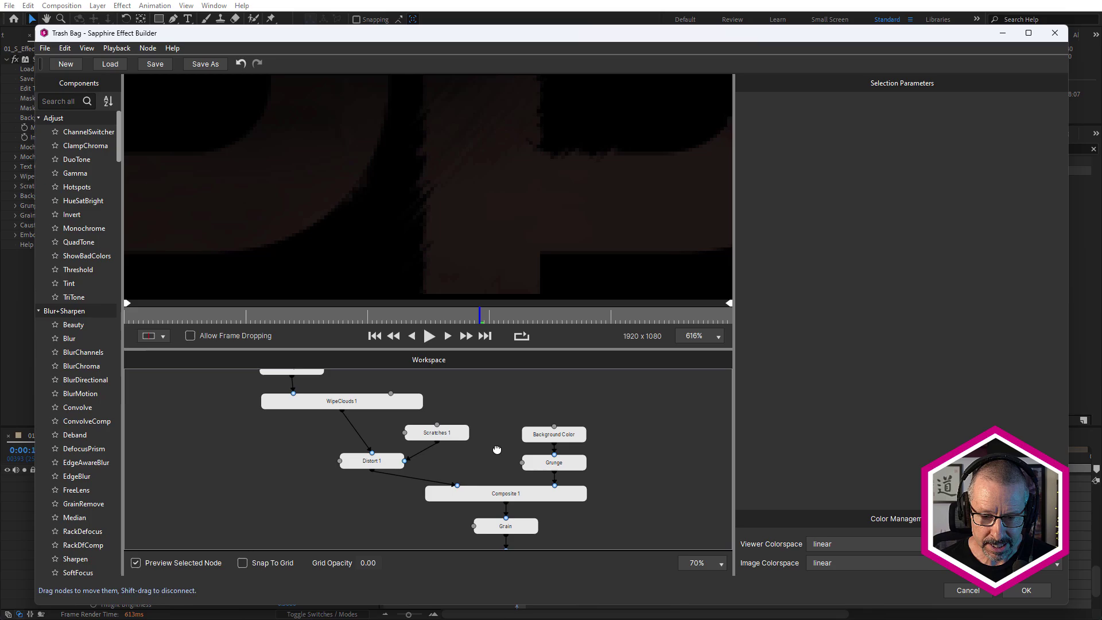
{"action": "left_click", "coordinate": [457, 472]}
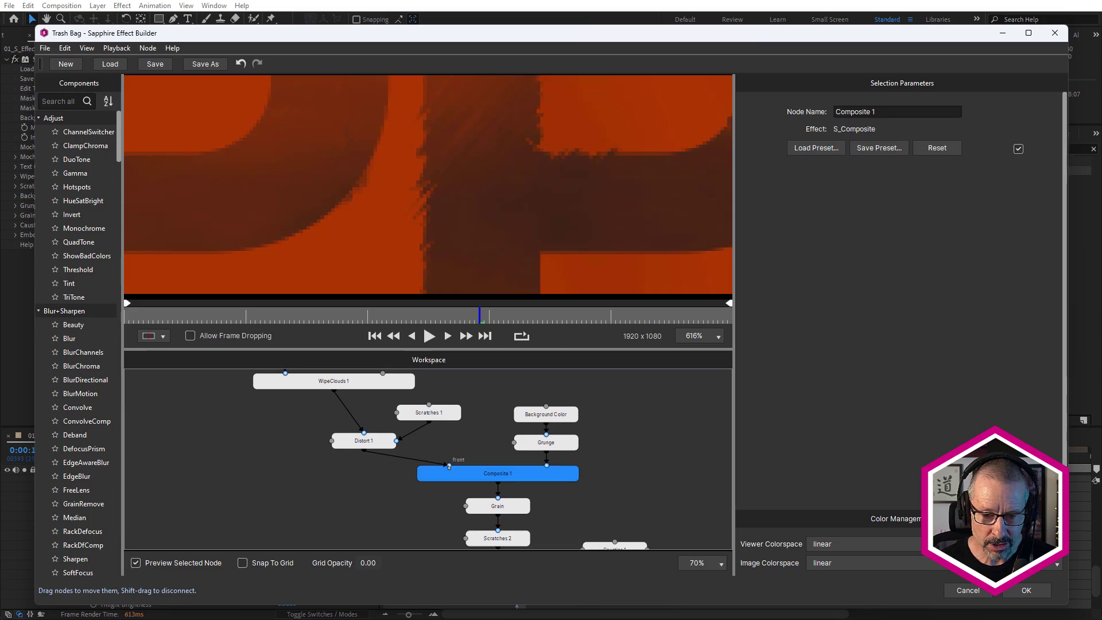
Step: Inspect the Background Color, Grunge and Composite 1 nodes, centring SAPPHIRE in the preview
{"action": "left_click", "coordinate": [562, 416]}
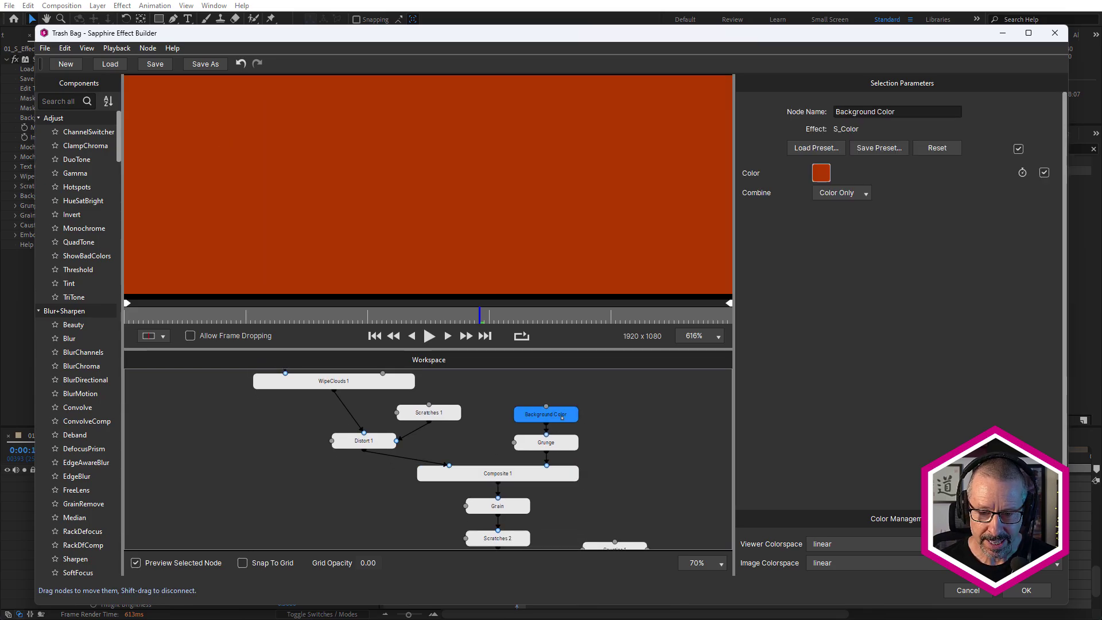
{"action": "left_click", "coordinate": [561, 445]}
{"action": "scroll", "coordinate": [523, 234], "scroll_direction": "down", "scroll_amount": 10}
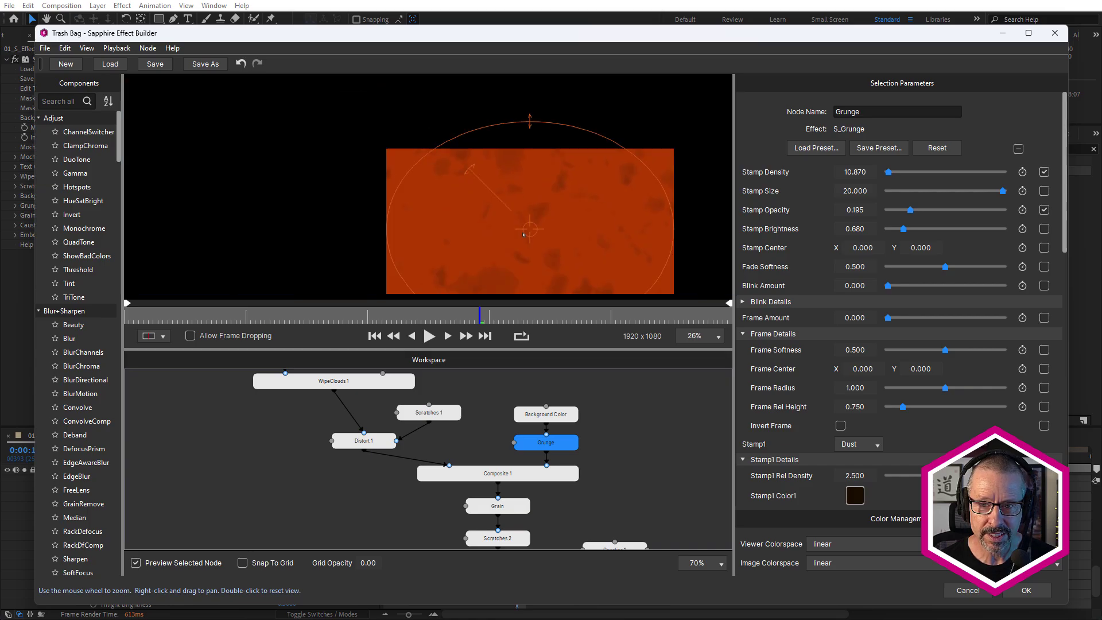
{"action": "scroll", "coordinate": [524, 234], "scroll_direction": "up", "scroll_amount": 5}
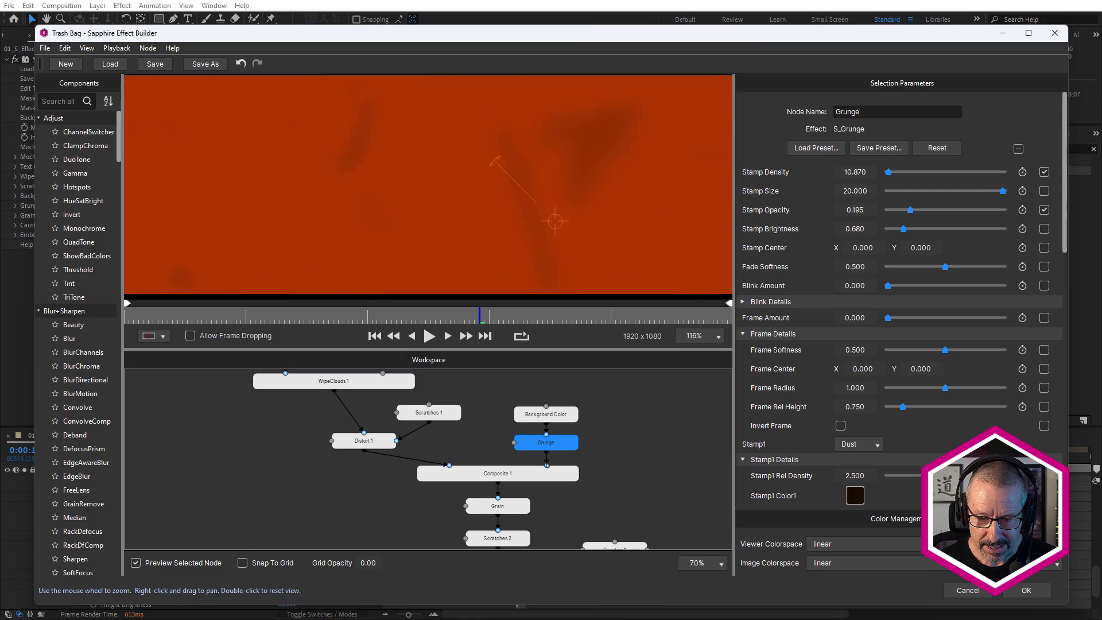
{"action": "left_click", "coordinate": [552, 473]}
{"action": "scroll", "coordinate": [508, 221], "scroll_direction": "down", "scroll_amount": 2}
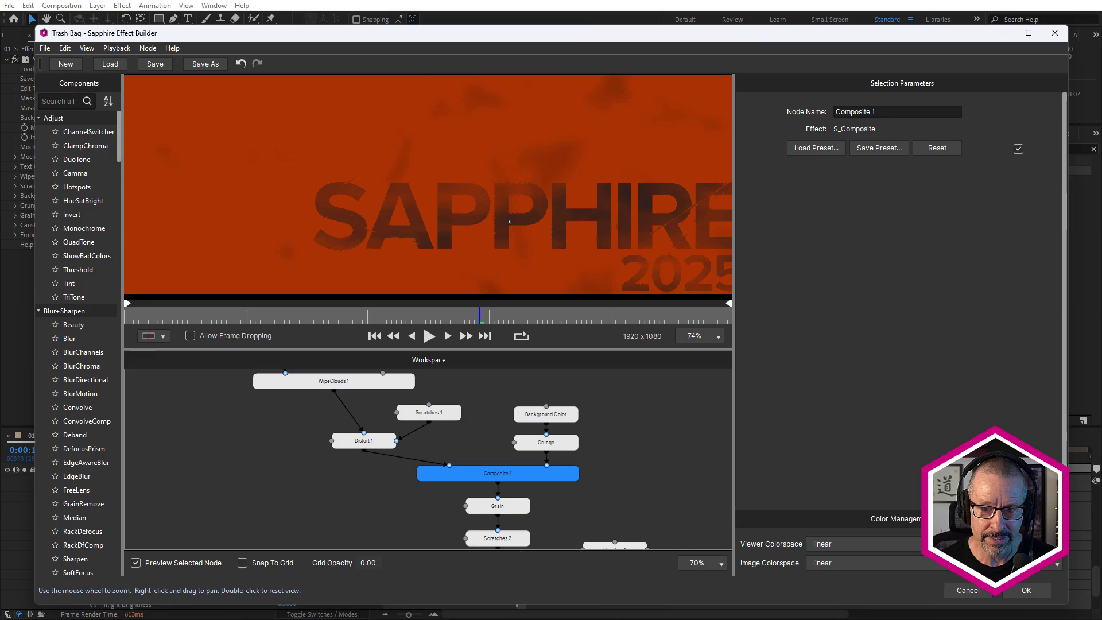
{"action": "left_click_drag", "start_coordinate": [539, 221], "coordinate": [423, 165]}
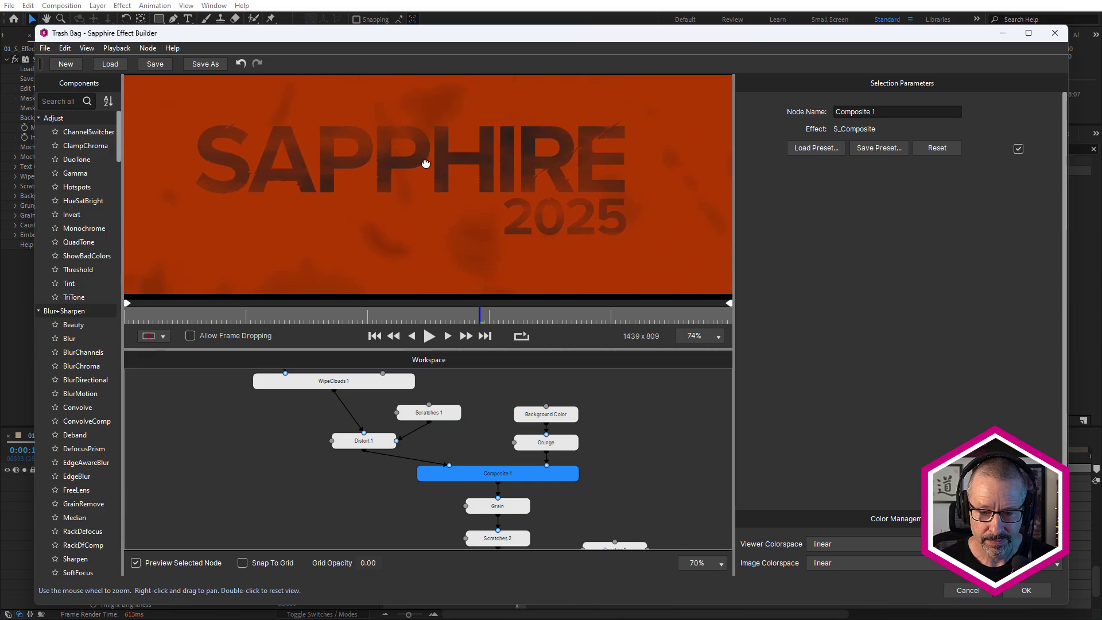
{"action": "left_click", "coordinate": [586, 506]}
{"action": "left_click_drag", "start_coordinate": [563, 499], "coordinate": [542, 463]}
Step: Inspect the Grain, Scratches 2 and Distort 2 node settings
{"action": "left_click", "coordinate": [499, 472]}
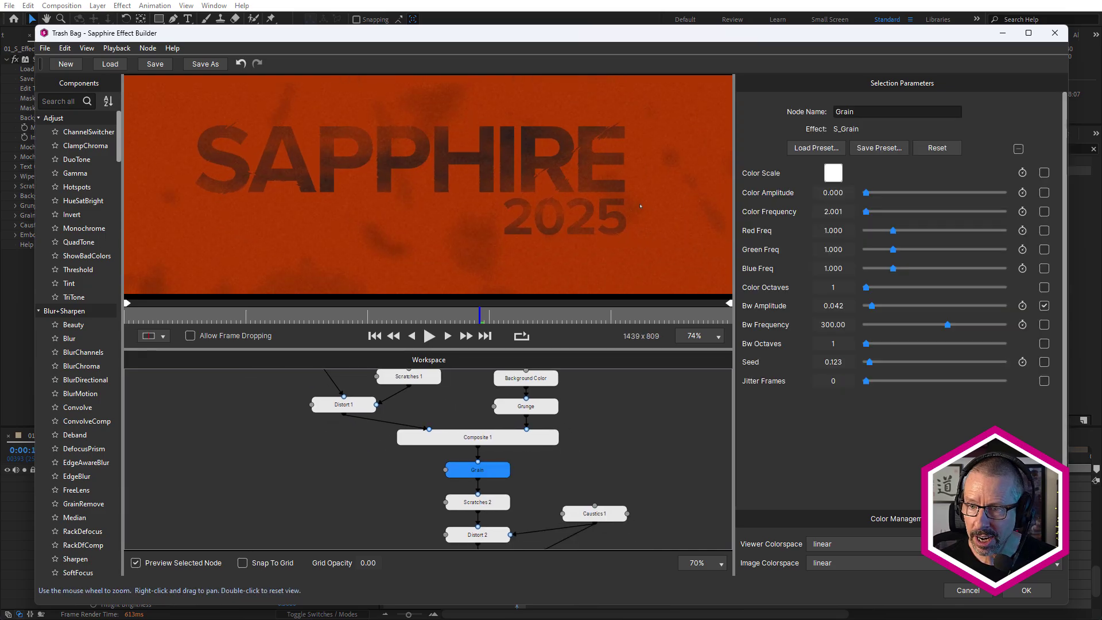
{"action": "scroll", "coordinate": [524, 205], "scroll_direction": "up", "scroll_amount": 3}
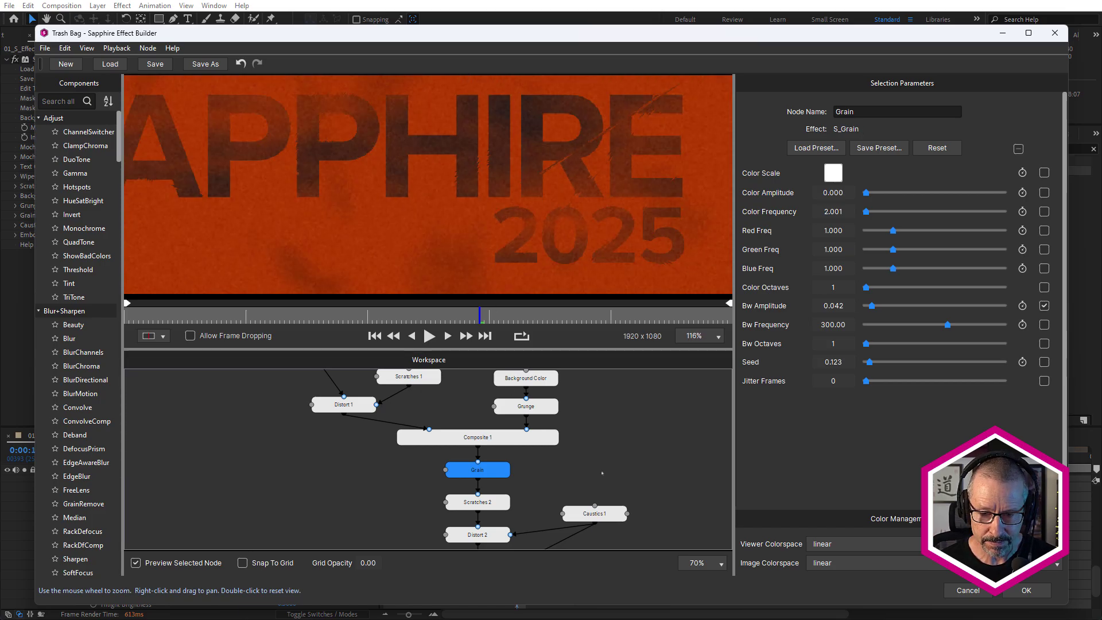
{"action": "scroll", "coordinate": [602, 473], "scroll_direction": "down", "scroll_amount": 2}
{"action": "left_click", "coordinate": [492, 456]}
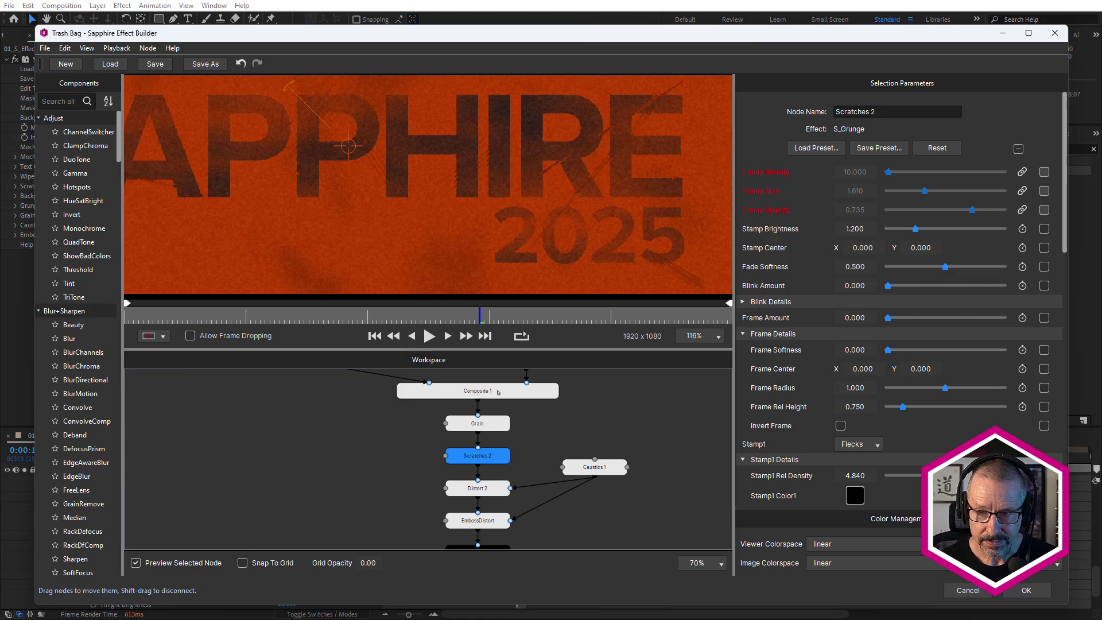
{"action": "left_click", "coordinate": [493, 488]}
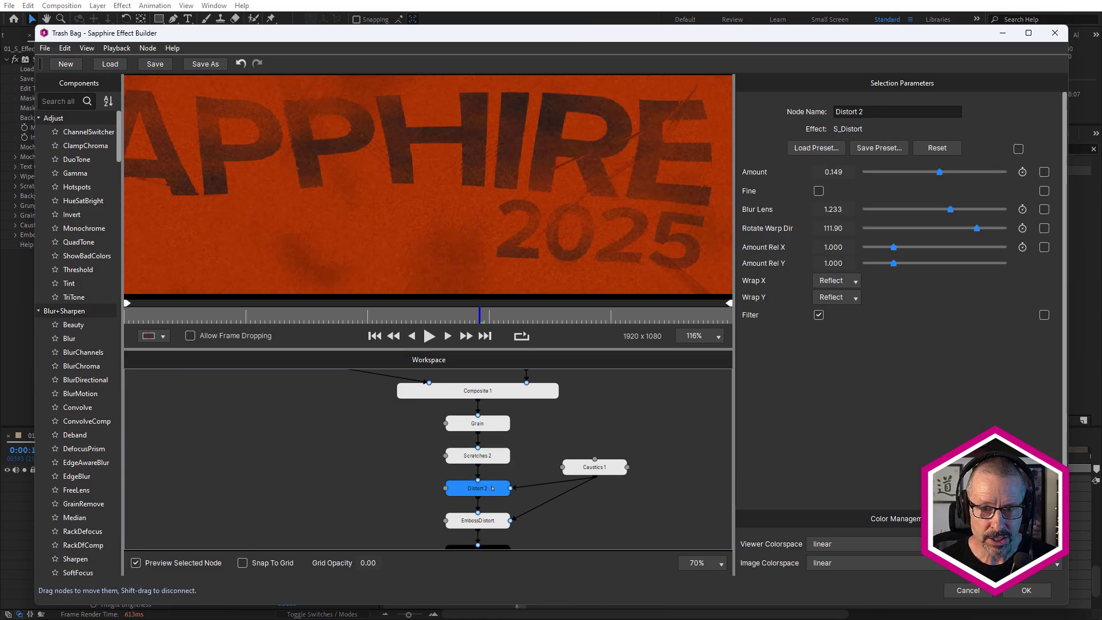
Step: Inspect Caustics 1 and EmbossDistort, then preview the final Result node enlarged
{"action": "left_click", "coordinate": [584, 473]}
{"action": "left_click", "coordinate": [494, 523]}
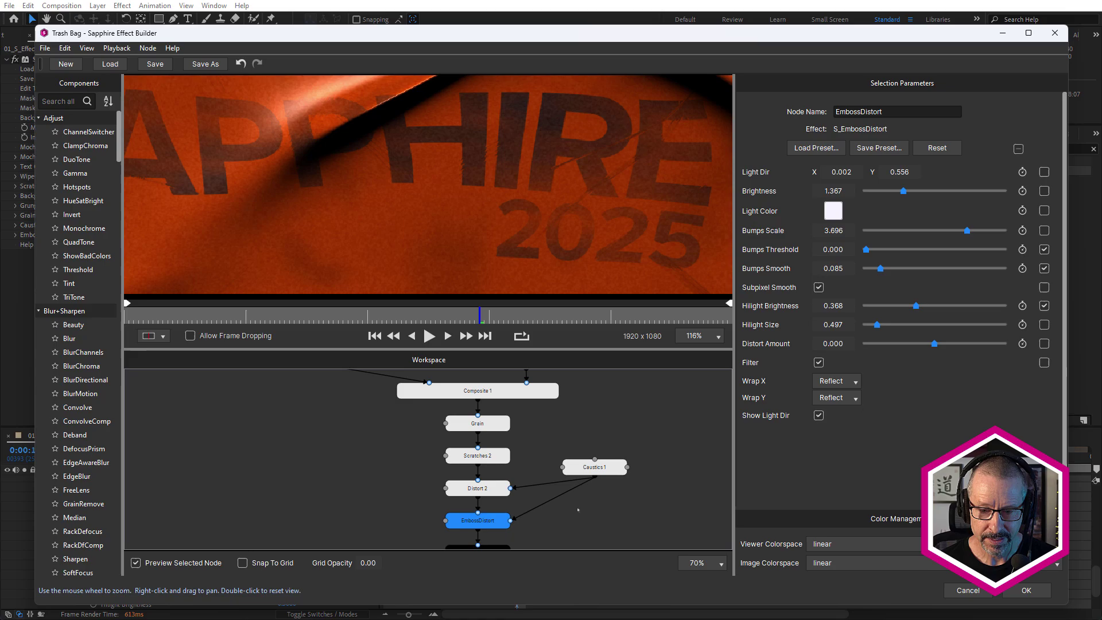
{"action": "scroll", "coordinate": [542, 470], "scroll_direction": "down", "scroll_amount": 3}
{"action": "left_click", "coordinate": [541, 470]}
{"action": "left_click_drag", "start_coordinate": [542, 469], "coordinate": [540, 459]}
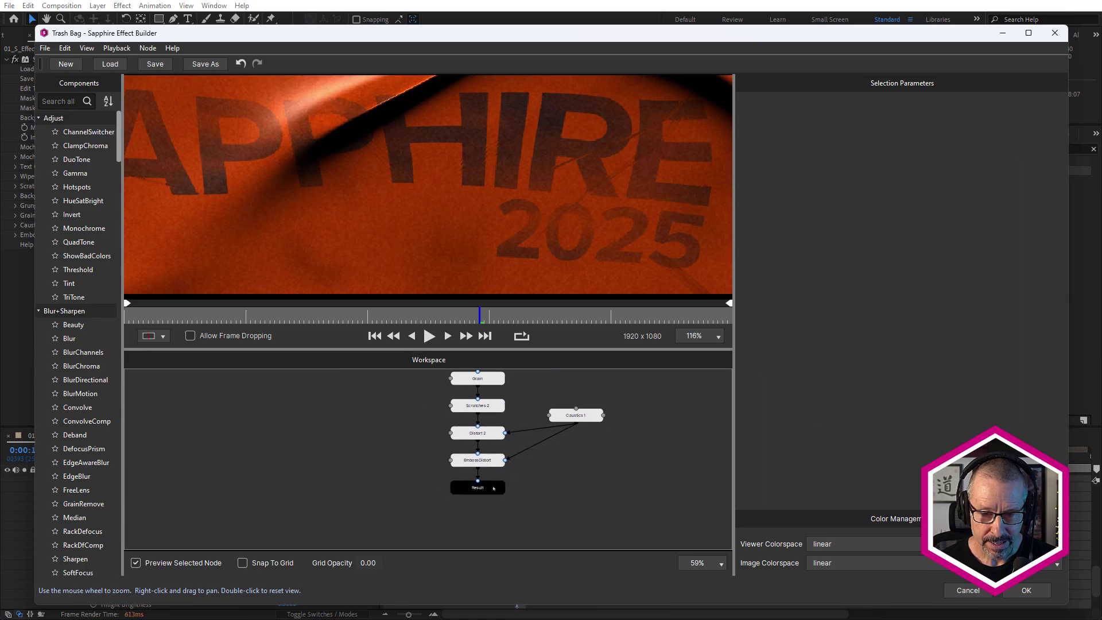
{"action": "left_click", "coordinate": [492, 487]}
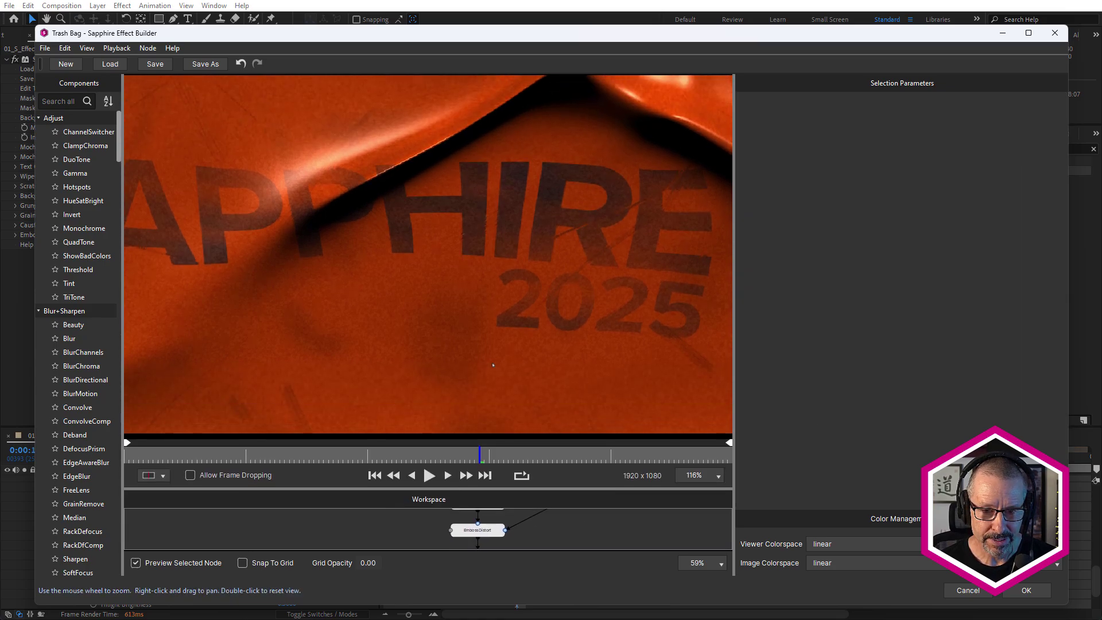
Step: Fit the preview, save the Trash Bag edits despite the keyframe warning, and collapse the layer
{"action": "double_click", "coordinate": [493, 365]}
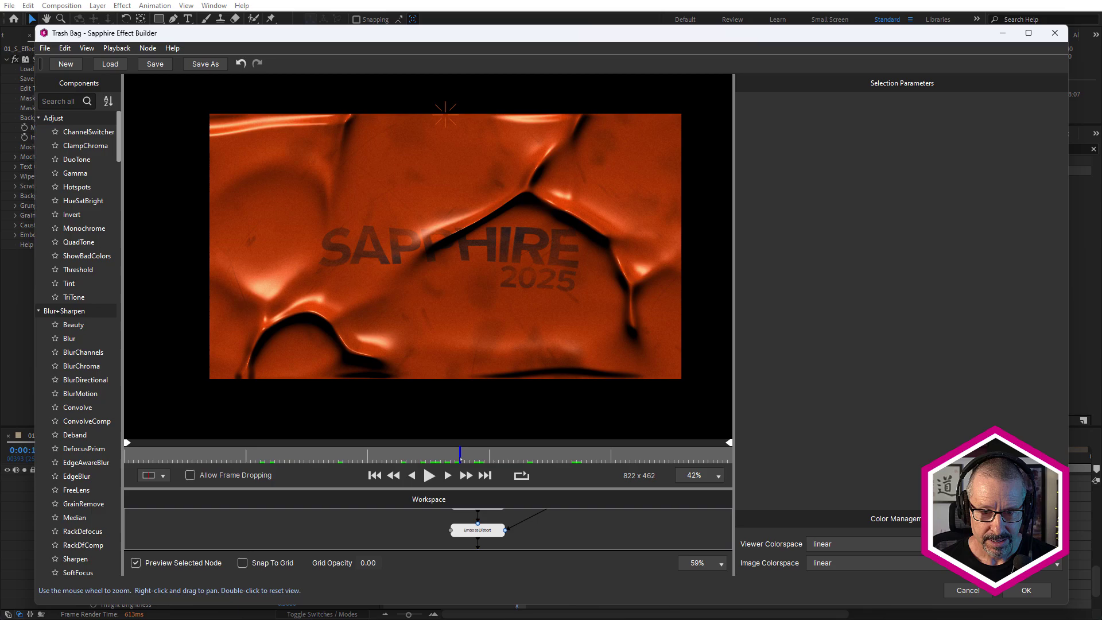
{"action": "left_click", "coordinate": [1030, 591]}
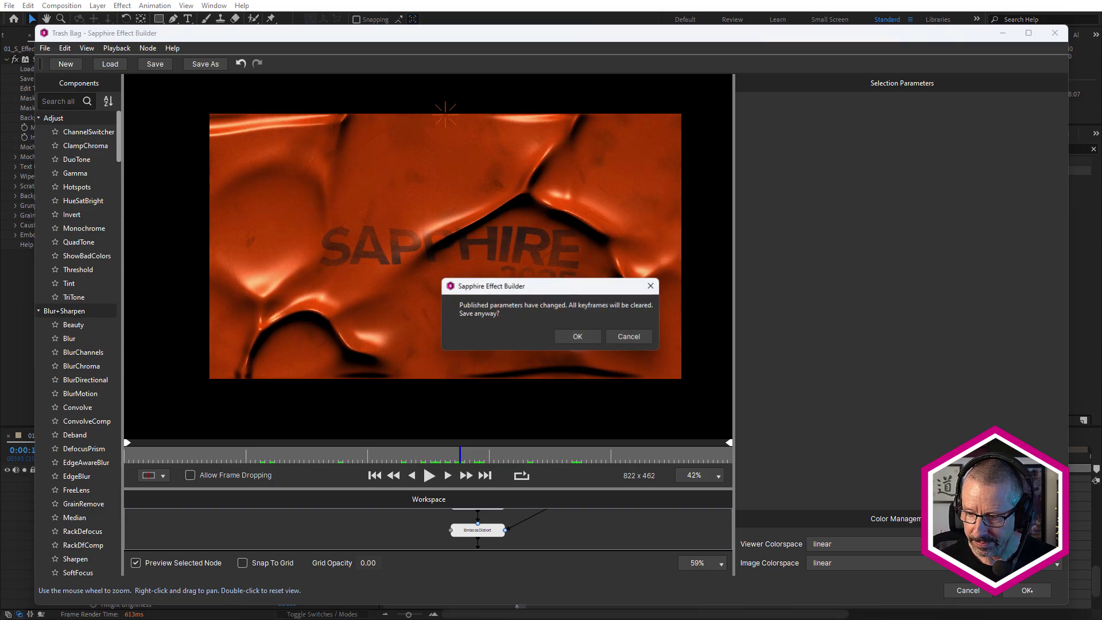
{"action": "left_click", "coordinate": [580, 338]}
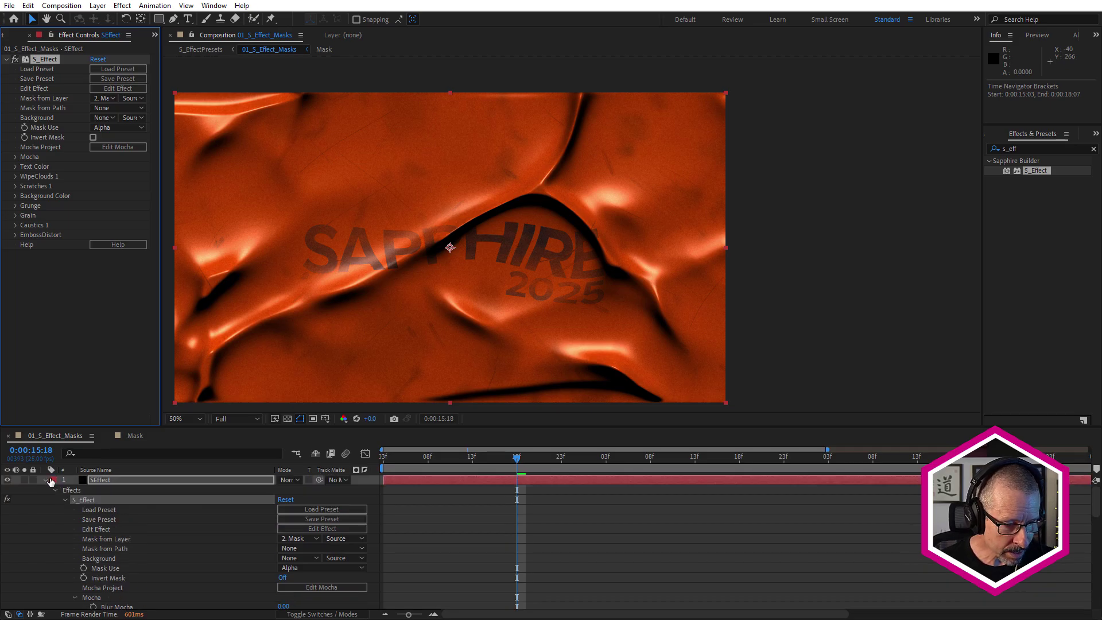
{"action": "left_click", "coordinate": [45, 479]}
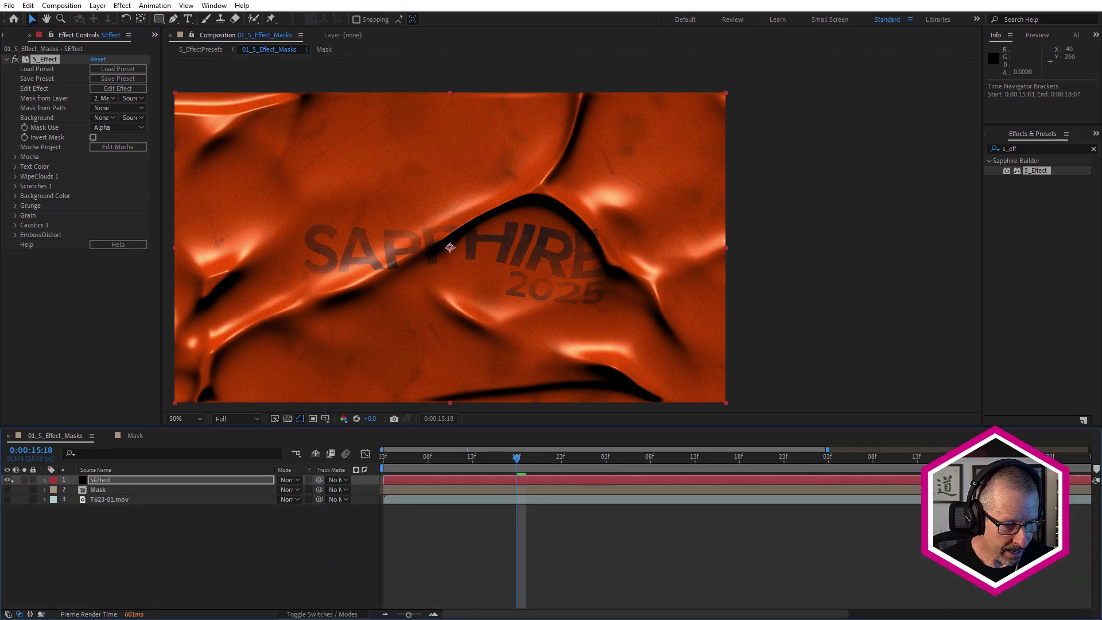
Step: Show the T623-01.mov layer, set time to 0:00:15:15, and apply S_Effect to it
{"action": "left_click", "coordinate": [24, 500]}
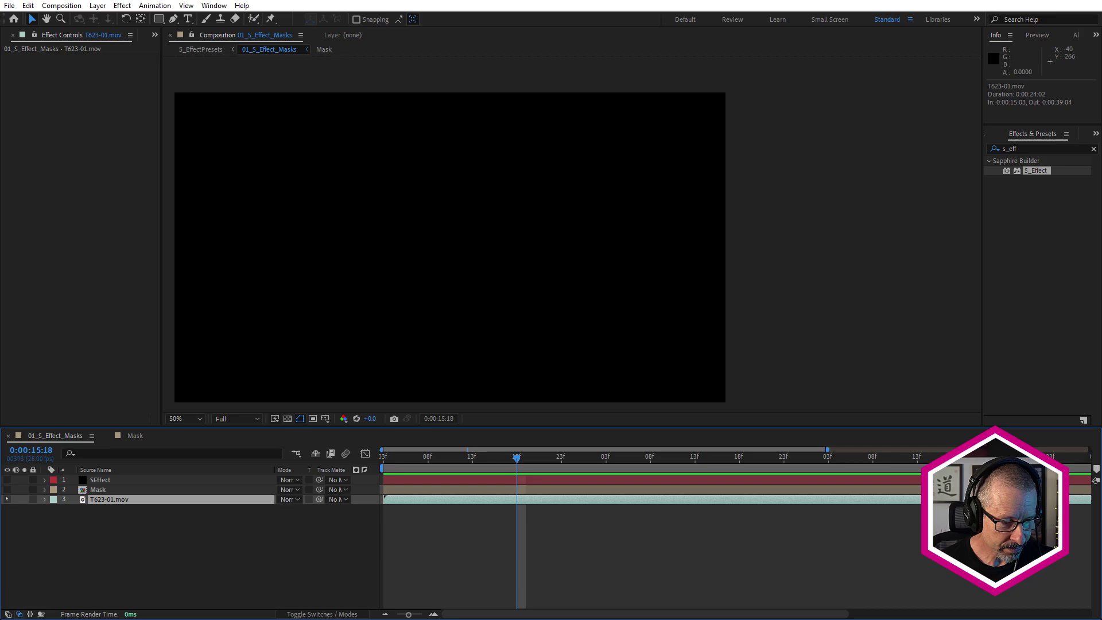
{"action": "left_click", "coordinate": [7, 499]}
{"action": "key", "text": "space"}
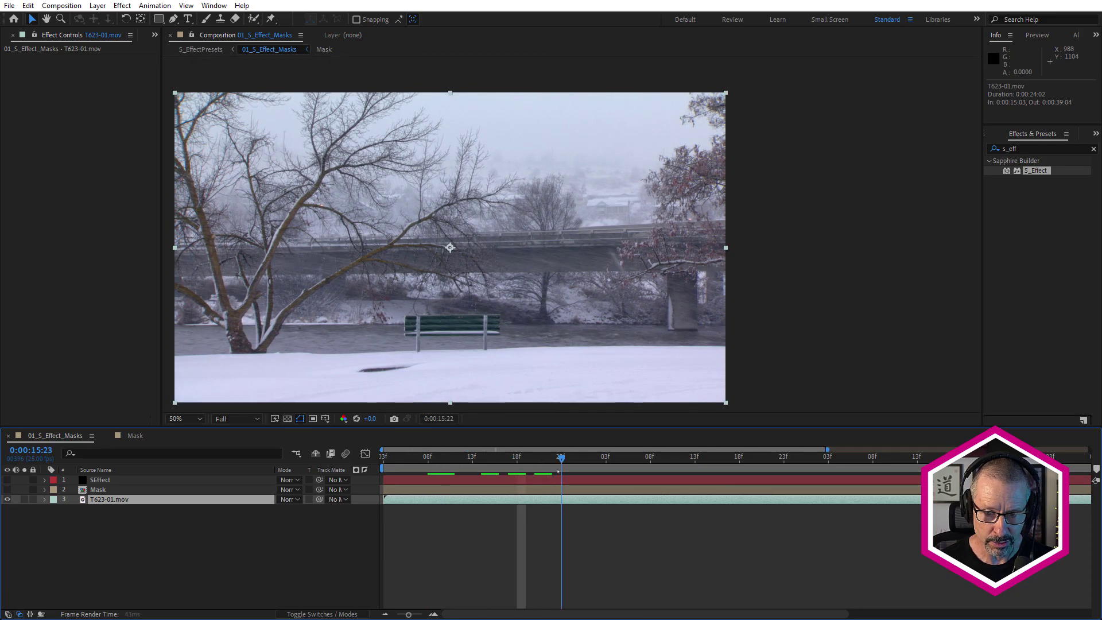
{"action": "key", "text": "space"}
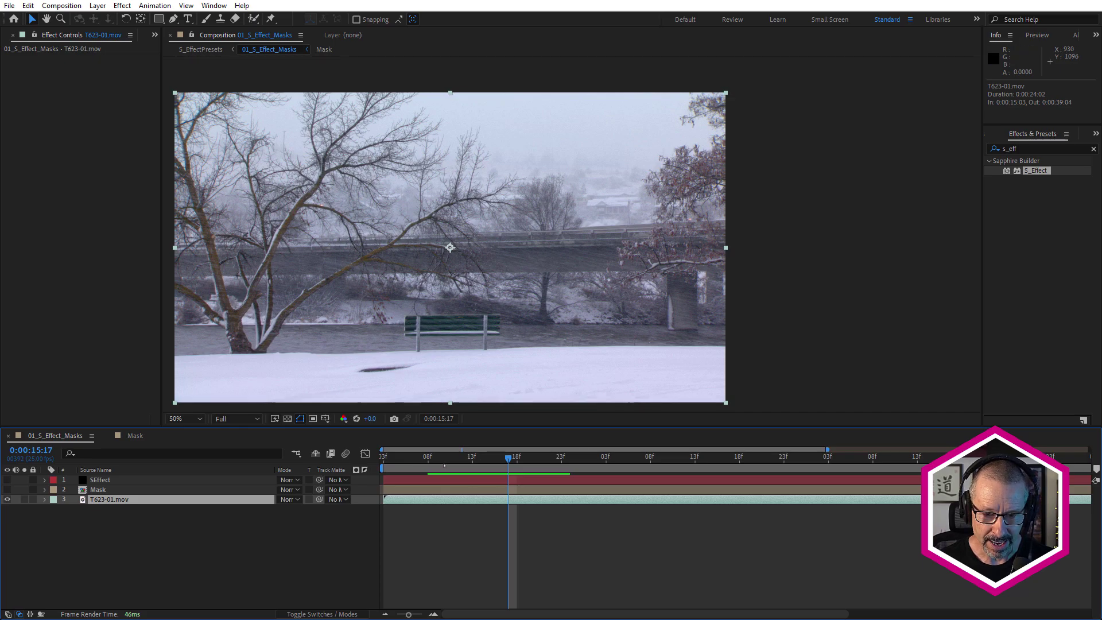
{"action": "left_click_drag", "start_coordinate": [445, 465], "coordinate": [499, 464]}
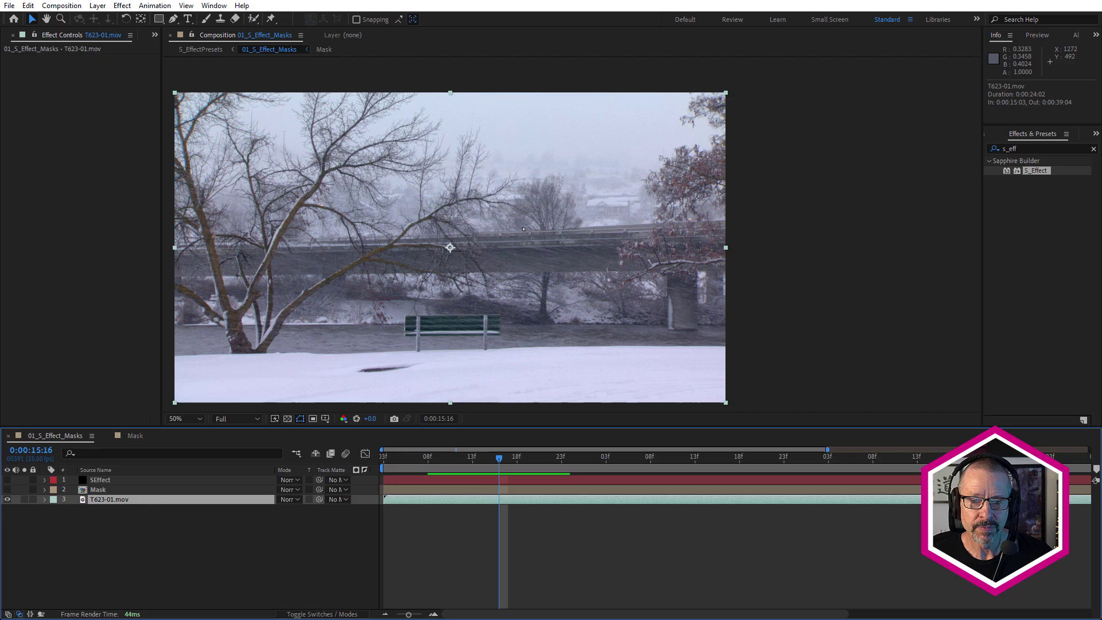
{"action": "mouse_move", "coordinate": [471, 464]}
{"action": "left_mouse_down"}
{"action": "mouse_move", "coordinate": [508, 464]}
{"action": "mouse_move", "coordinate": [489, 464]}
{"action": "left_mouse_up"}
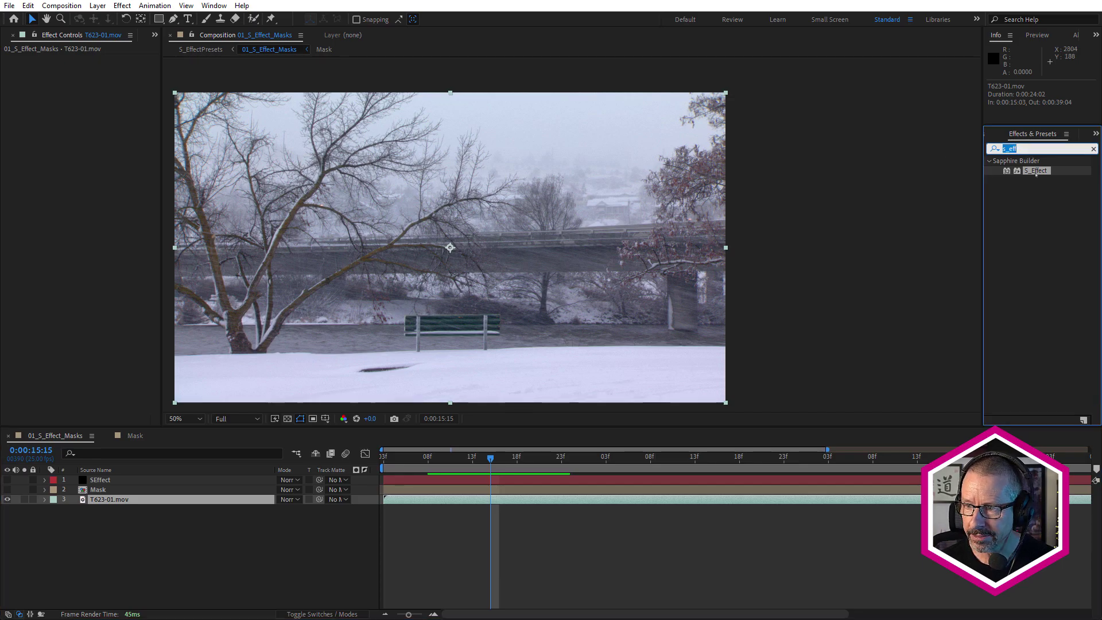
{"action": "double_click", "coordinate": [1036, 171]}
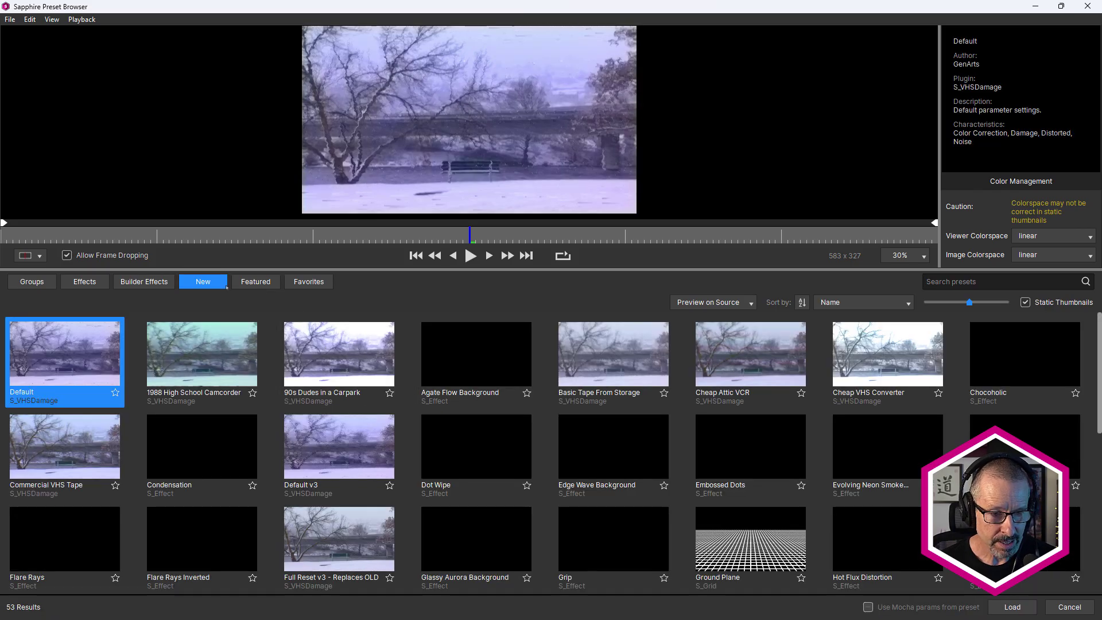
Step: Load the Condensation preset with Mask from Layer set to 2. Mask, and open Edit Effect
{"action": "left_click", "coordinate": [200, 462]}
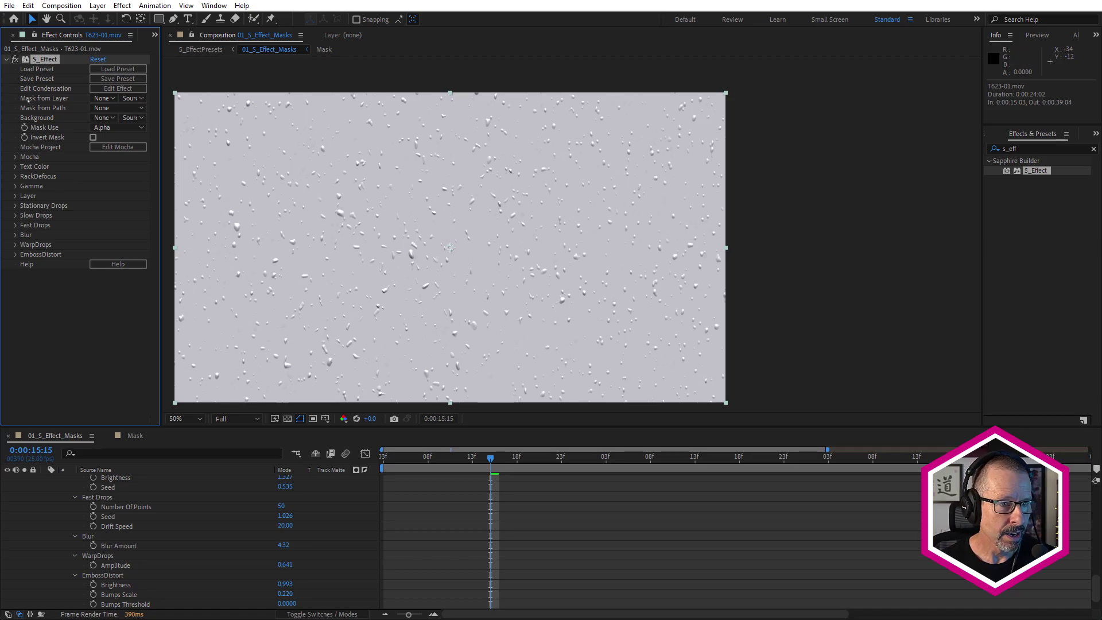
{"action": "left_click", "coordinate": [105, 98]}
{"action": "left_click", "coordinate": [118, 141]}
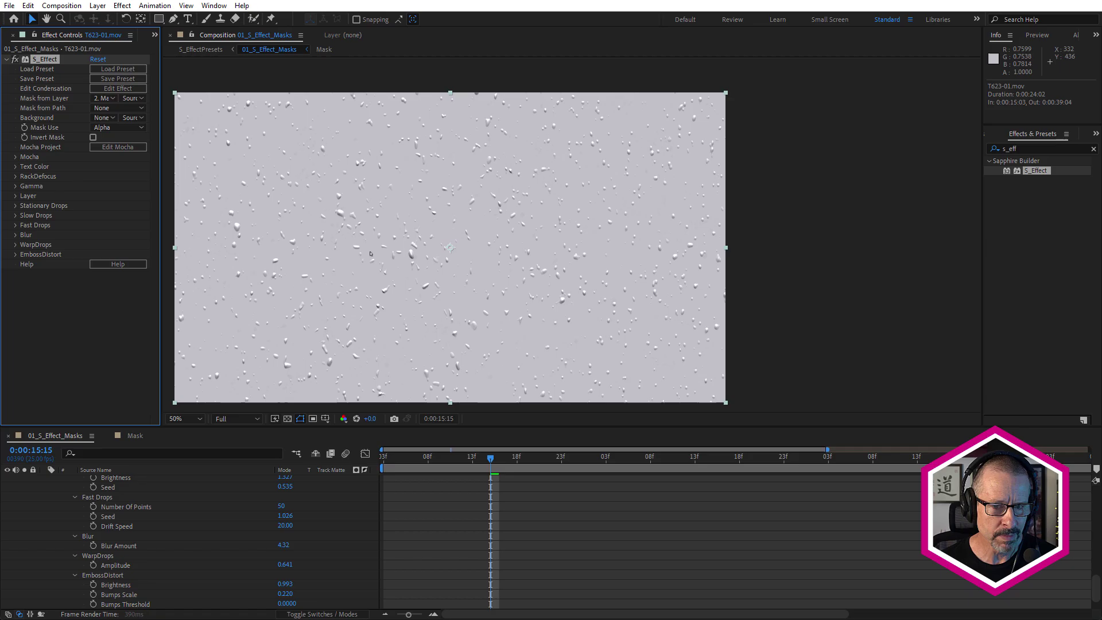
{"action": "key", "text": "period"}
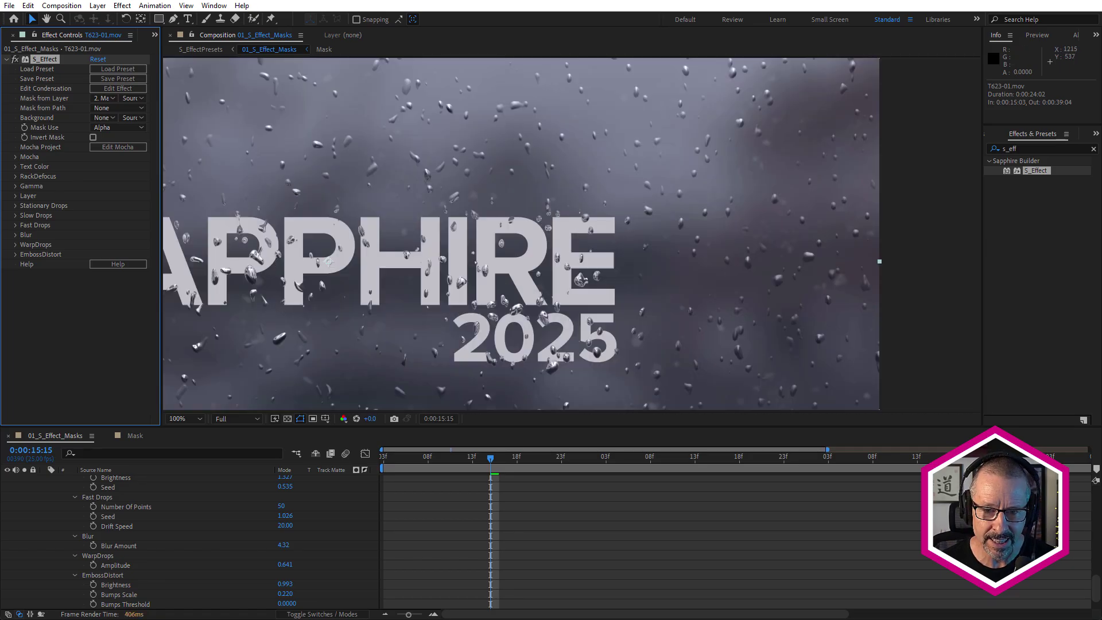
{"action": "key", "text": "comma"}
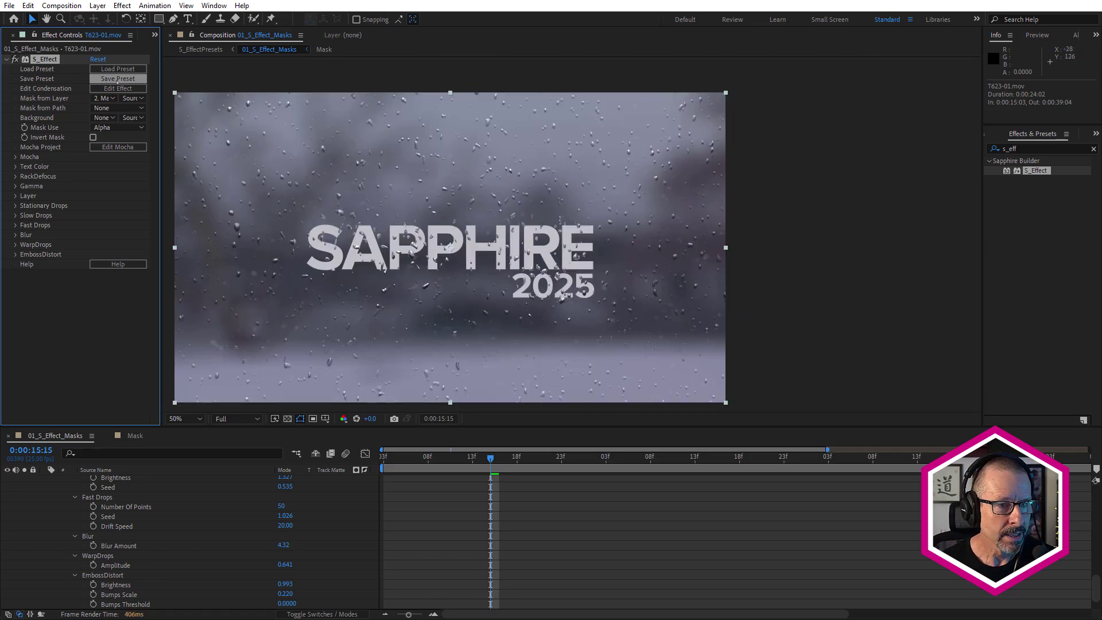
{"action": "left_click", "coordinate": [118, 88]}
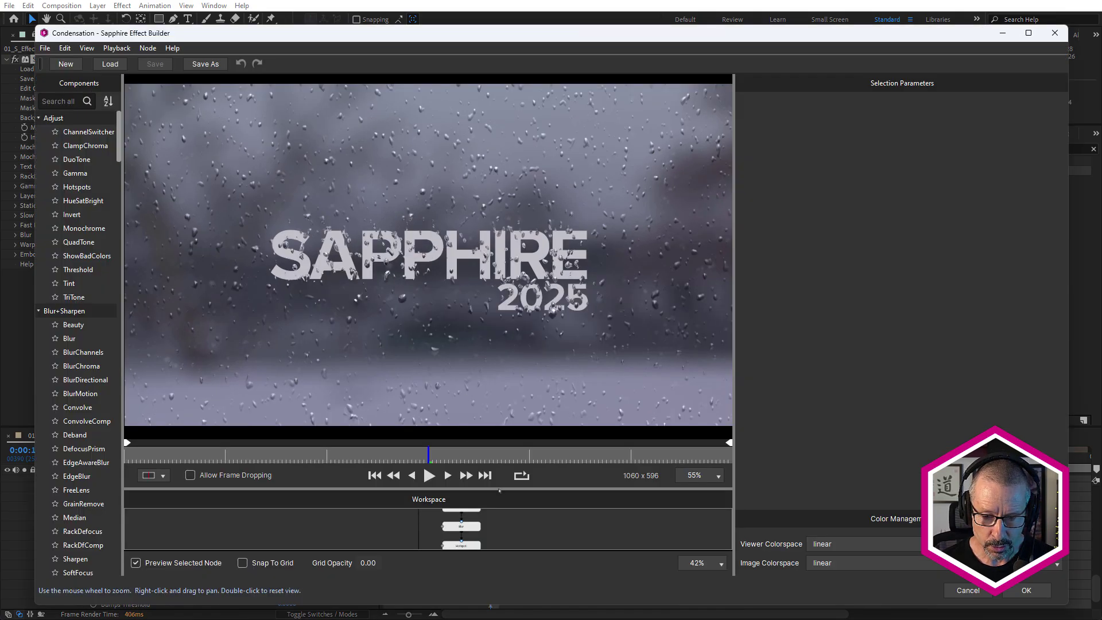
Step: Enlarge the node workspace and preview the Mask, Text Color, SetAlpha and Source nodes
{"action": "left_click_drag", "start_coordinate": [499, 490], "coordinate": [500, 247]}
{"action": "scroll", "coordinate": [566, 366], "scroll_direction": "up", "scroll_amount": 5}
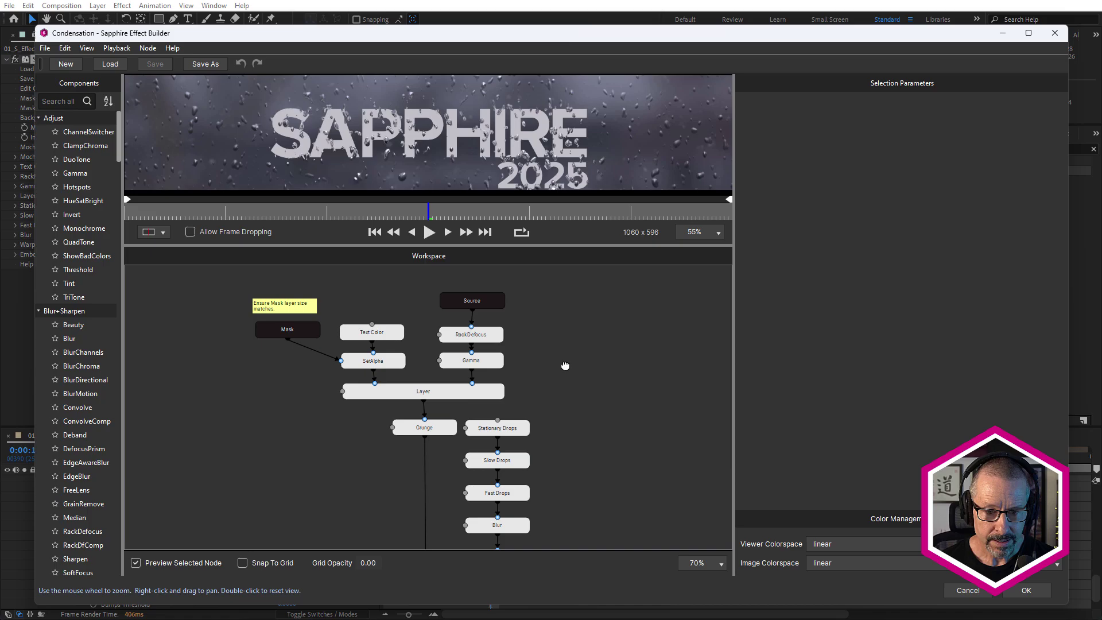
{"action": "left_click", "coordinate": [303, 342]}
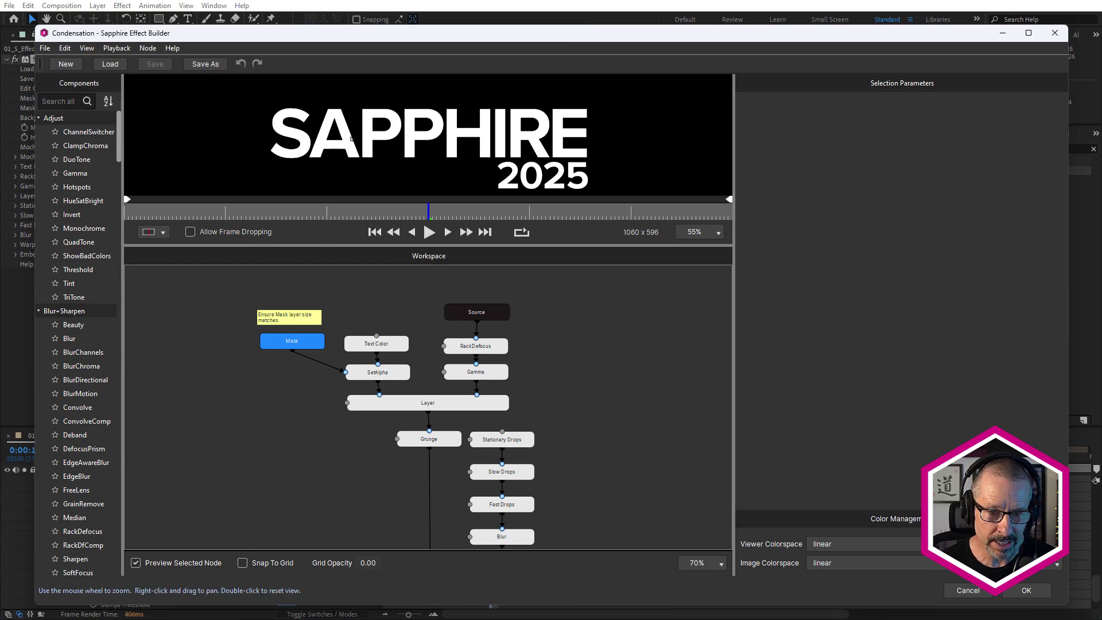
{"action": "left_click", "coordinate": [391, 347]}
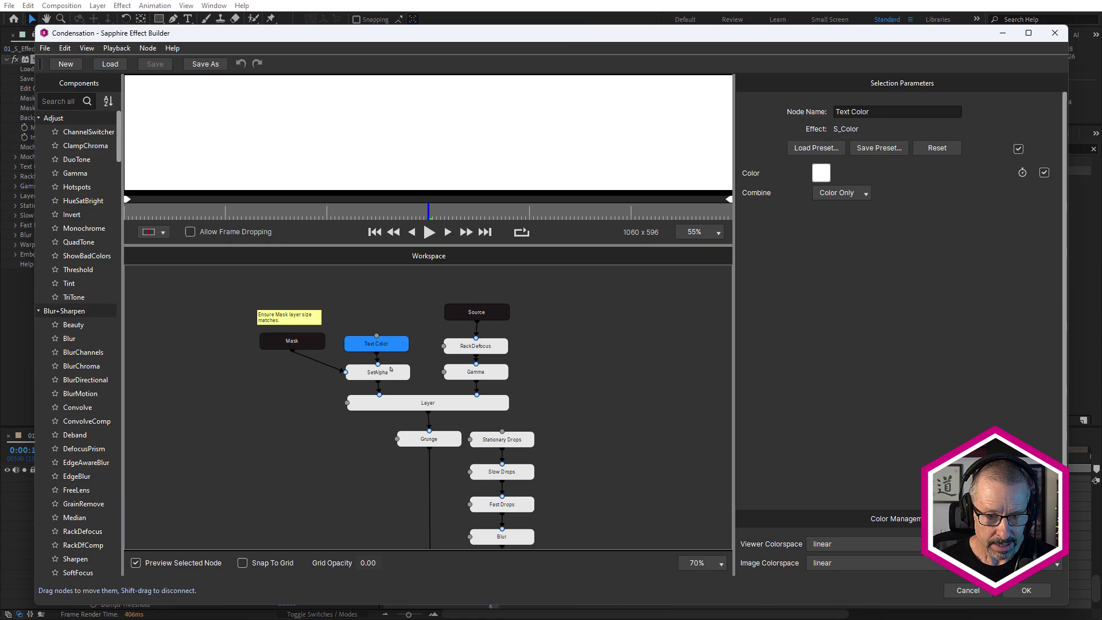
{"action": "left_click", "coordinate": [393, 373]}
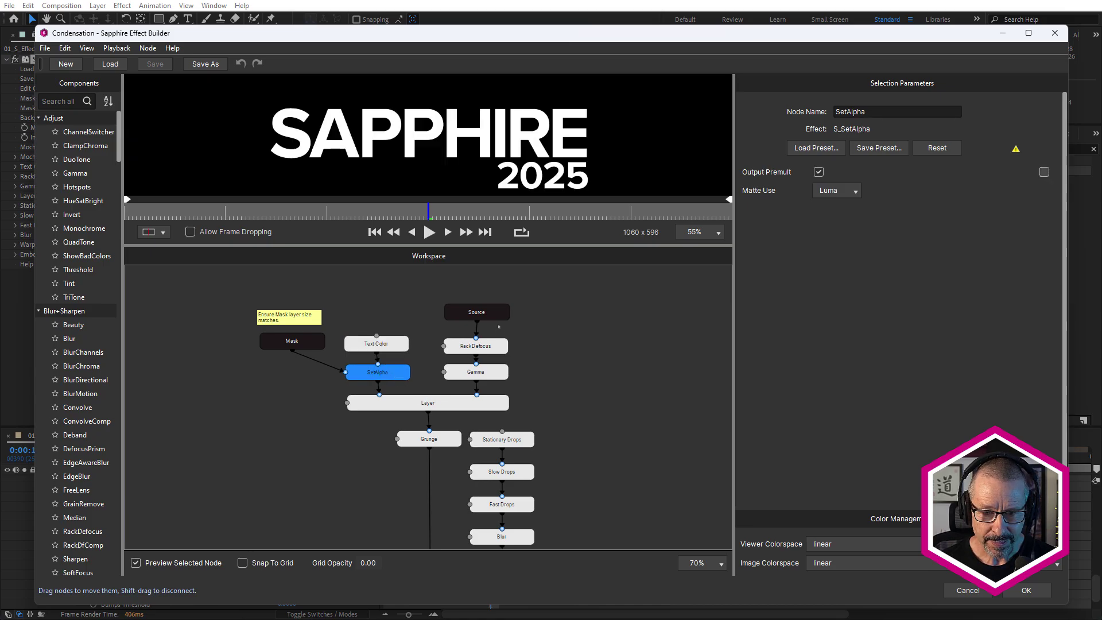
{"action": "left_click", "coordinate": [494, 314]}
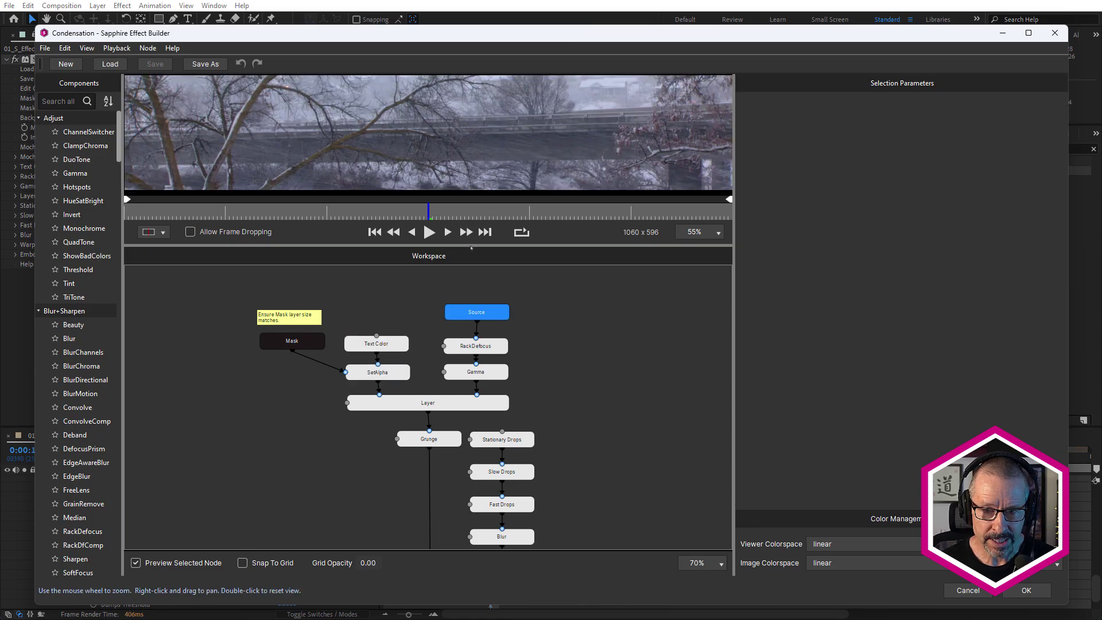
Step: Inspect the RackDefocus, Gamma and Layer nodes, then pan the graph to lower nodes
{"action": "left_click", "coordinate": [493, 392]}
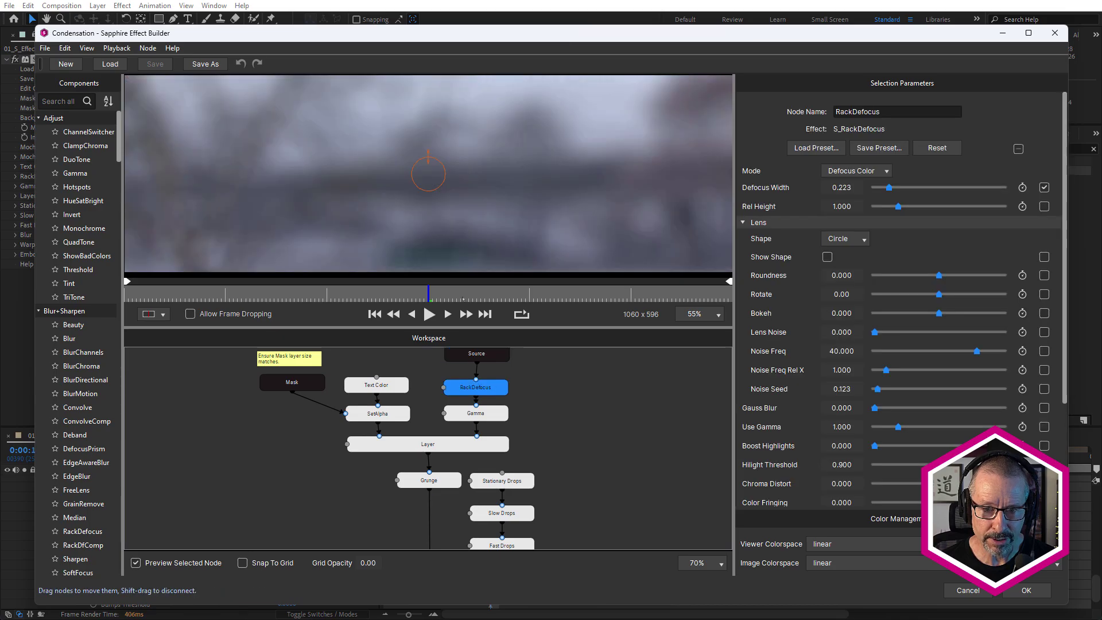
{"action": "left_click_drag", "start_coordinate": [379, 296], "coordinate": [446, 295]}
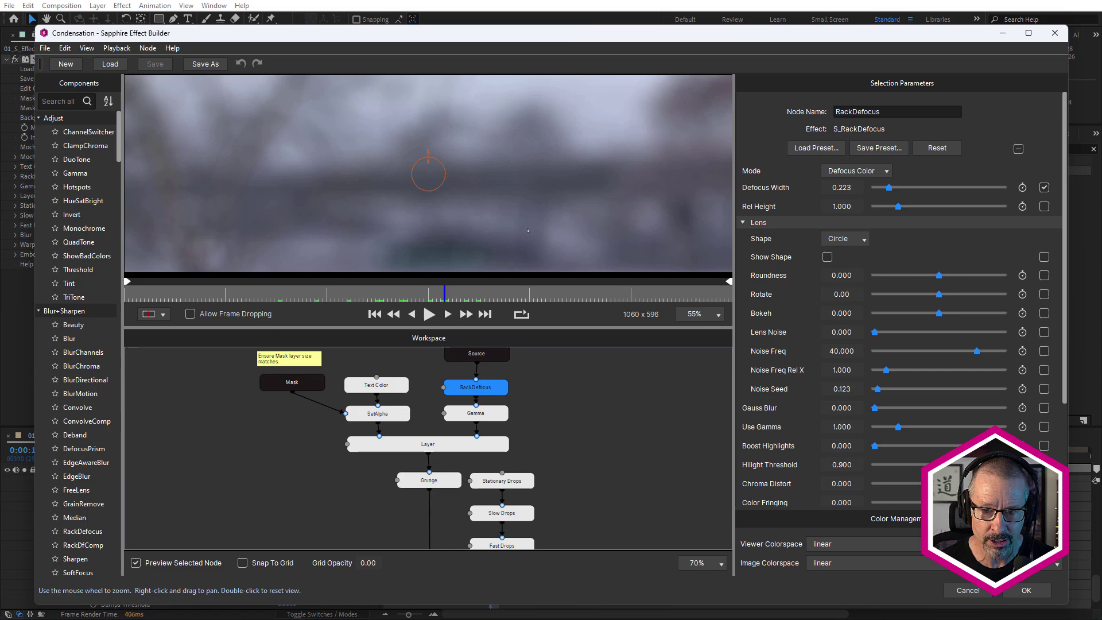
{"action": "left_click", "coordinate": [493, 416]}
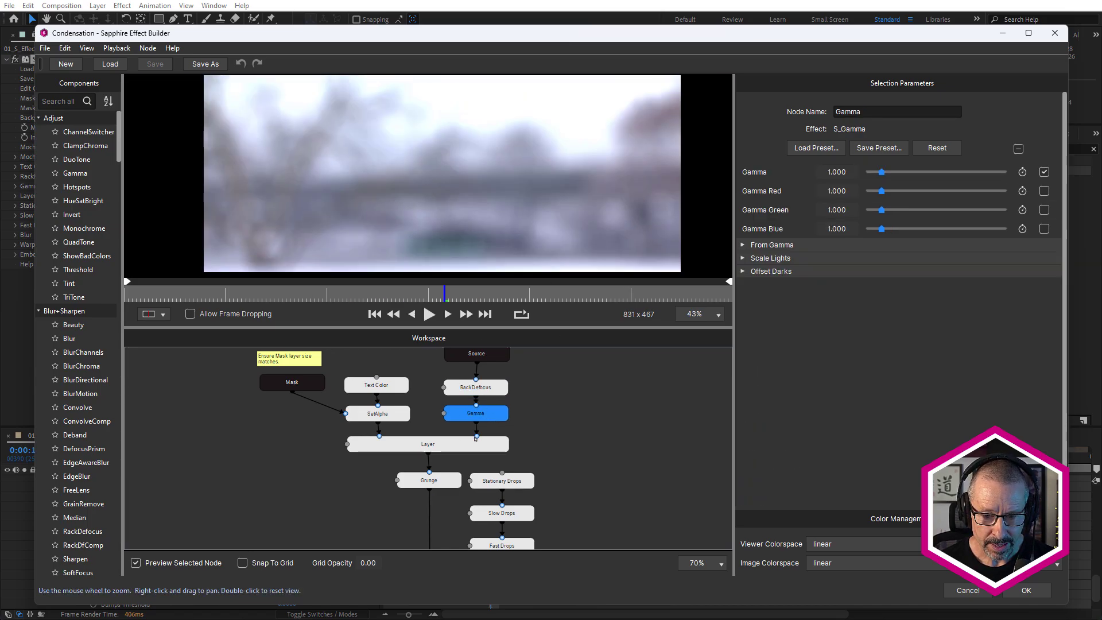
{"action": "left_click", "coordinate": [450, 446]}
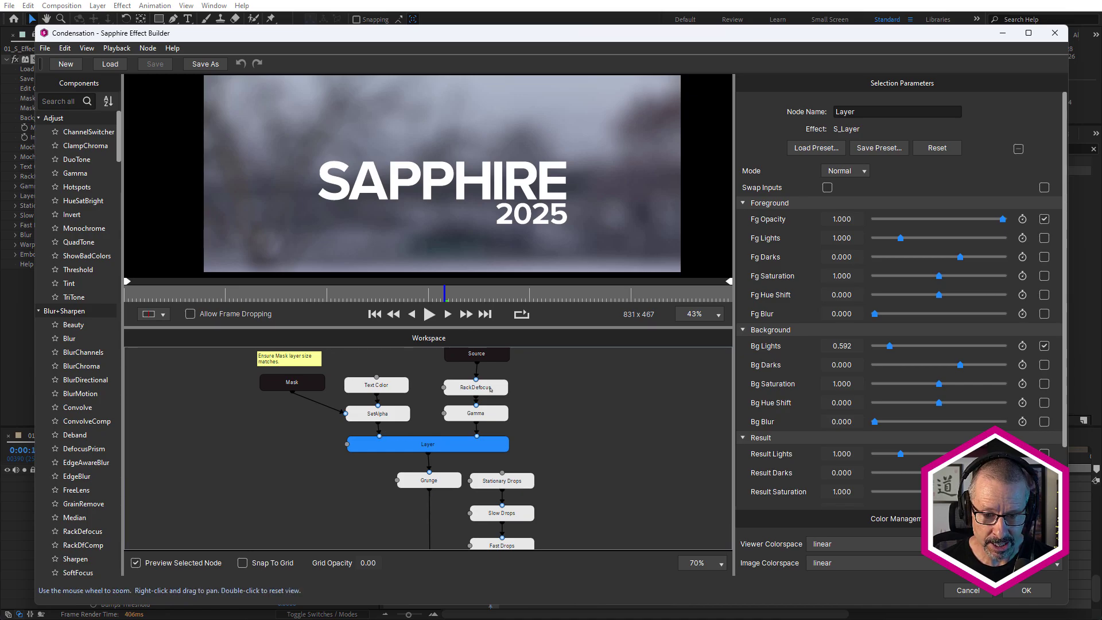
{"action": "left_click", "coordinate": [587, 453]}
{"action": "left_click_drag", "start_coordinate": [588, 453], "coordinate": [570, 377]}
{"action": "mouse_move", "coordinate": [551, 449]}
{"action": "left_mouse_down"}
{"action": "mouse_move", "coordinate": [536, 408]}
{"action": "mouse_move", "coordinate": [547, 436]}
{"action": "left_mouse_up"}
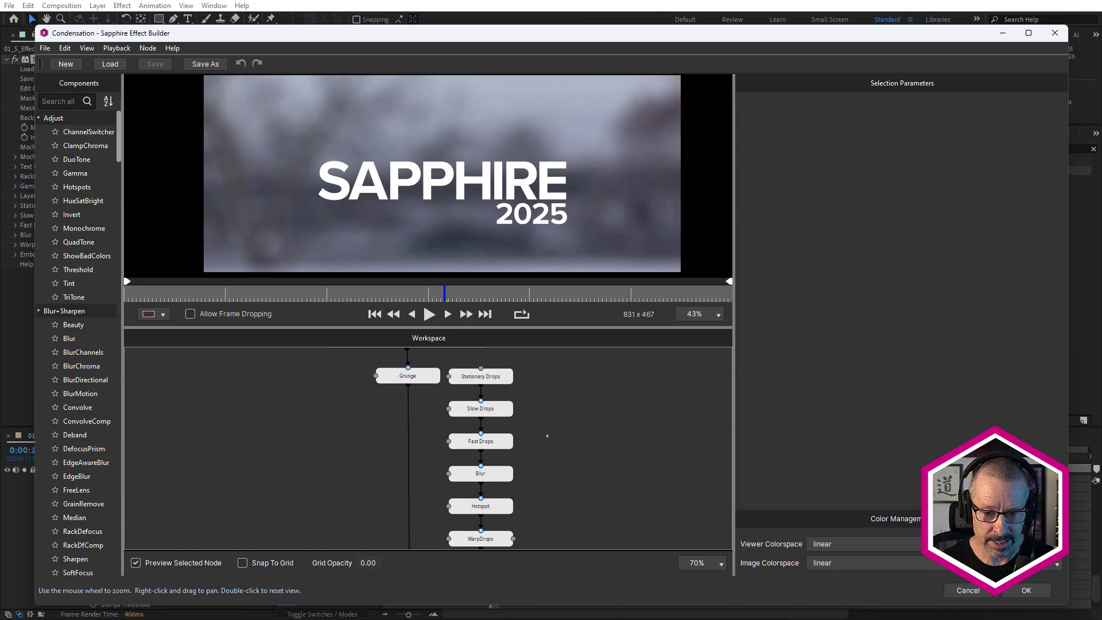
{"action": "left_click", "coordinate": [424, 376]}
{"action": "scroll", "coordinate": [391, 195], "scroll_direction": "up", "scroll_amount": 4}
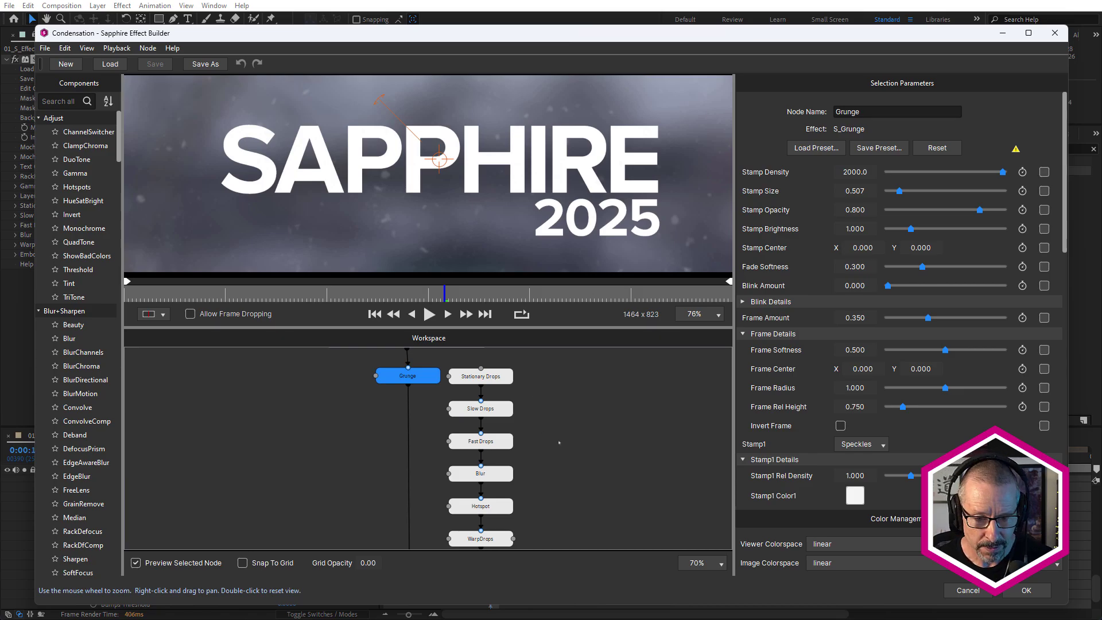
{"action": "left_click_drag", "start_coordinate": [560, 443], "coordinate": [559, 367]}
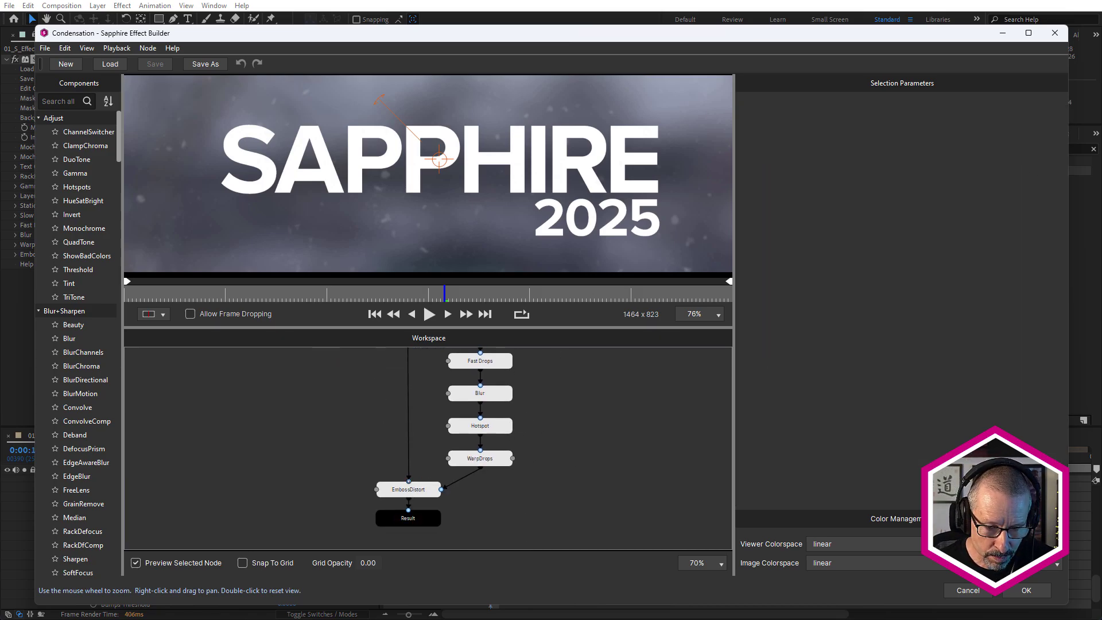
{"action": "scroll", "coordinate": [597, 515], "scroll_direction": "down", "scroll_amount": 2}
{"action": "scroll", "coordinate": [573, 442], "scroll_direction": "up", "scroll_amount": 2}
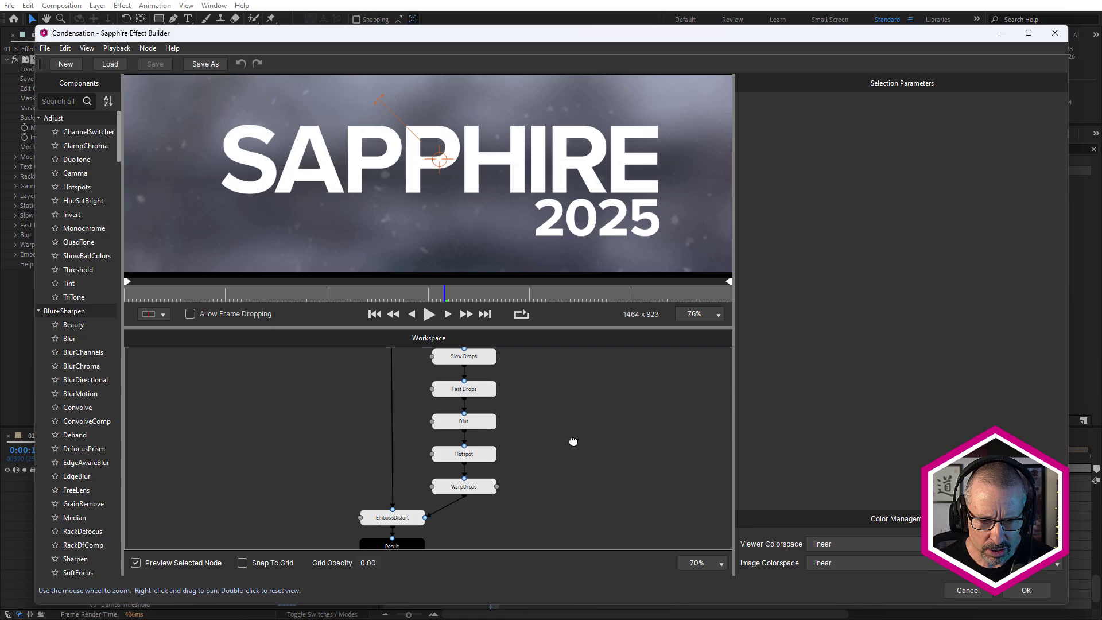
{"action": "left_click_drag", "start_coordinate": [592, 463], "coordinate": [597, 503]}
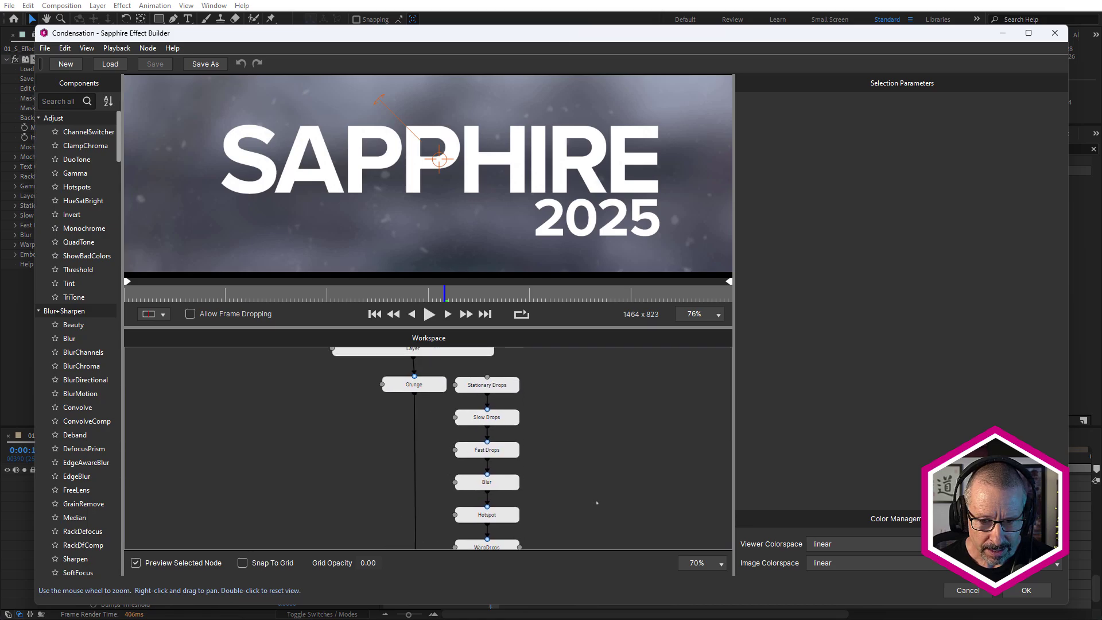
{"action": "left_click", "coordinate": [503, 388]}
{"action": "mouse_move", "coordinate": [403, 288]}
{"action": "left_mouse_down"}
{"action": "mouse_move", "coordinate": [388, 293]}
{"action": "mouse_move", "coordinate": [438, 293]}
{"action": "mouse_move", "coordinate": [389, 293]}
{"action": "mouse_move", "coordinate": [408, 292]}
{"action": "left_mouse_up"}
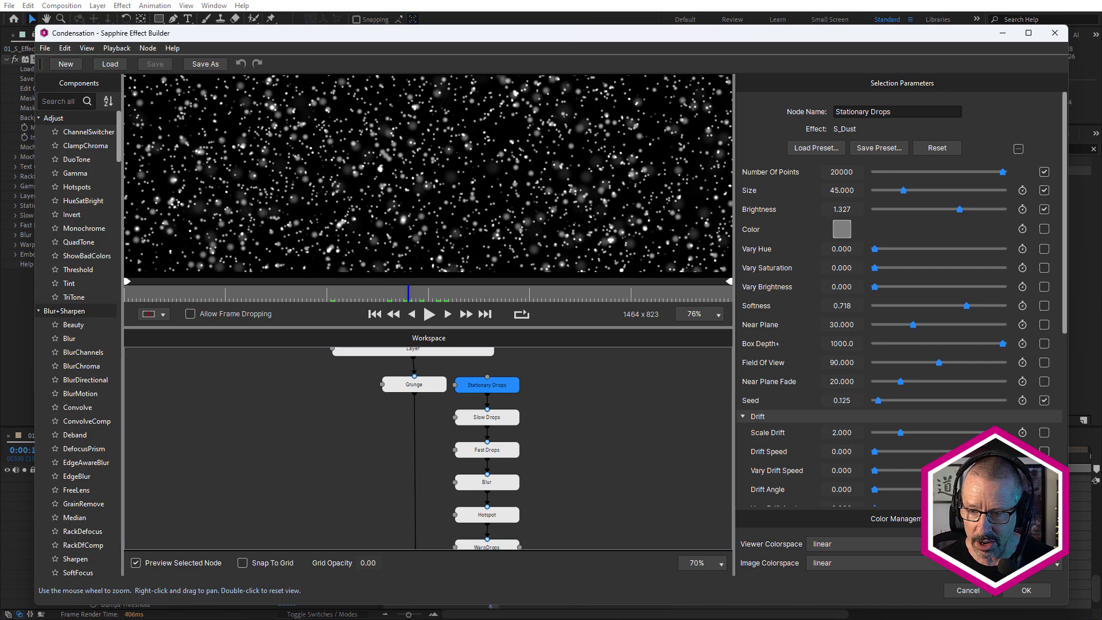
{"action": "left_click", "coordinate": [432, 293]}
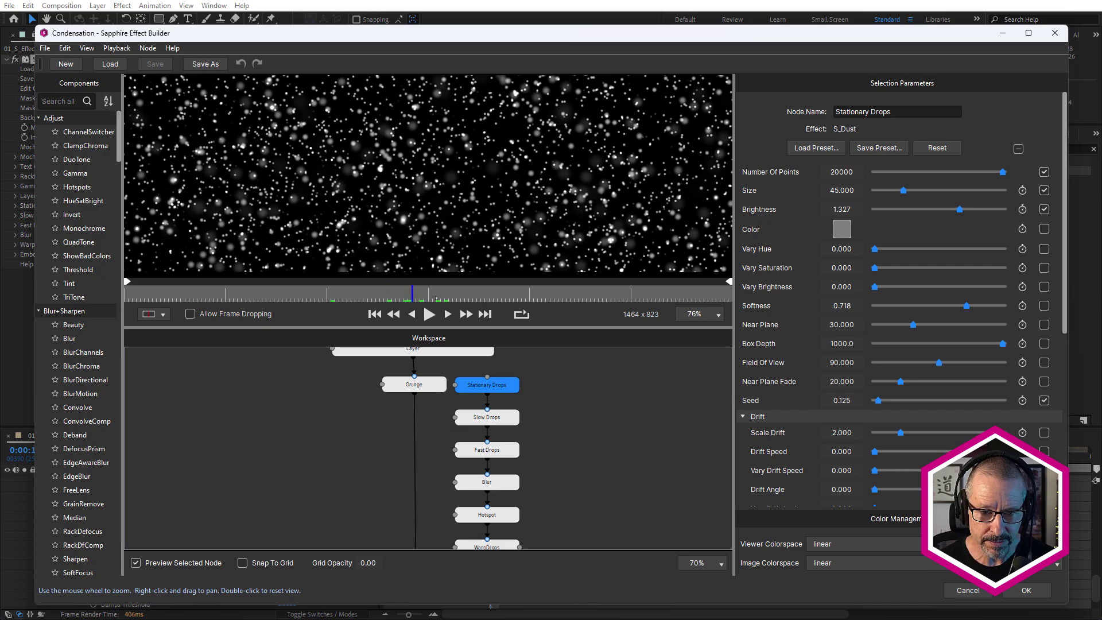
{"action": "left_click", "coordinate": [493, 420]}
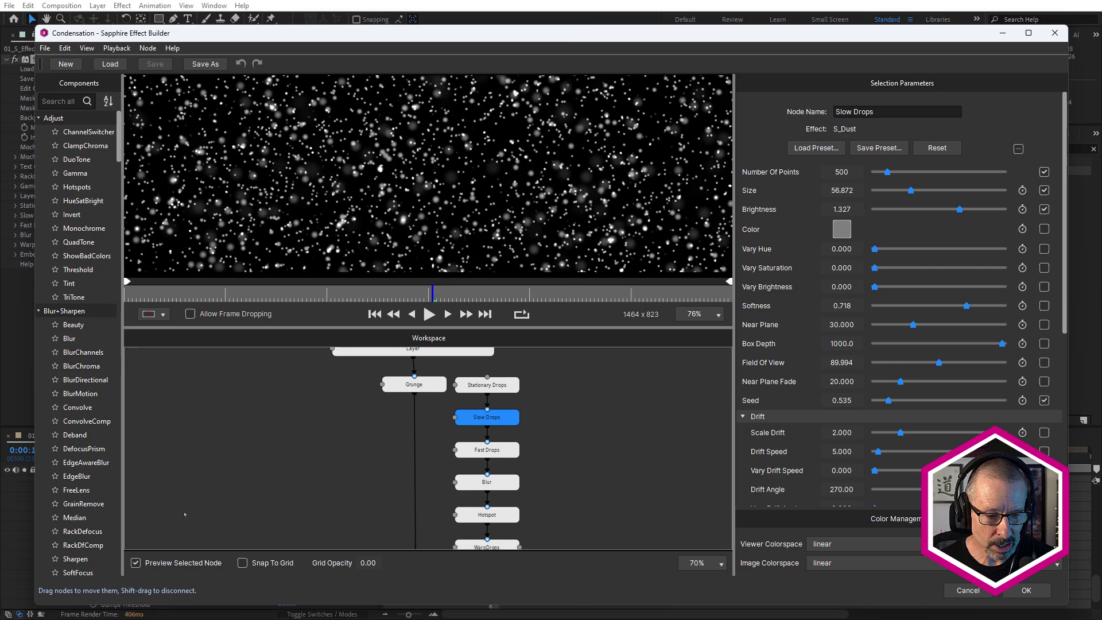
{"action": "left_click", "coordinate": [365, 294]}
{"action": "left_click_drag", "start_coordinate": [368, 294], "coordinate": [477, 294]}
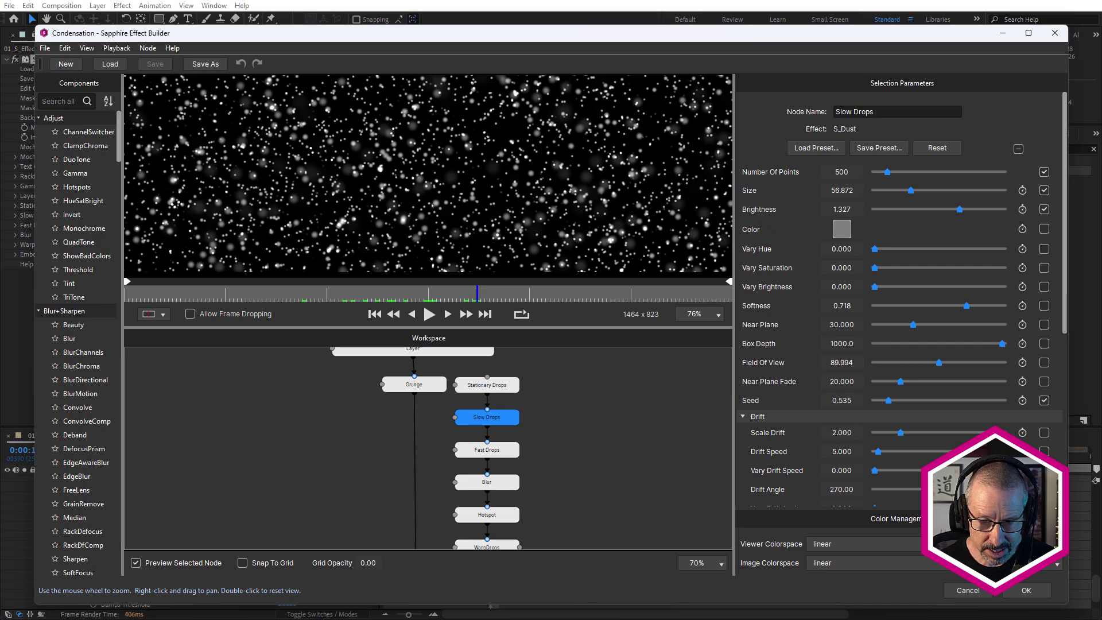
{"action": "left_click", "coordinate": [505, 450]}
{"action": "left_click_drag", "start_coordinate": [316, 295], "coordinate": [432, 294]}
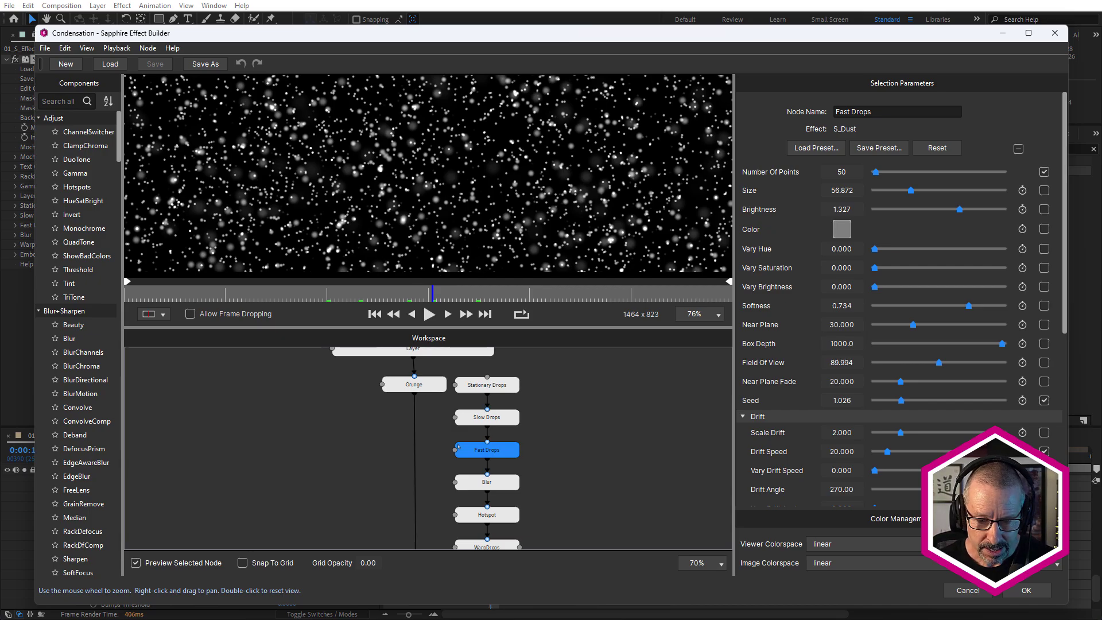
{"action": "left_click", "coordinate": [509, 483]}
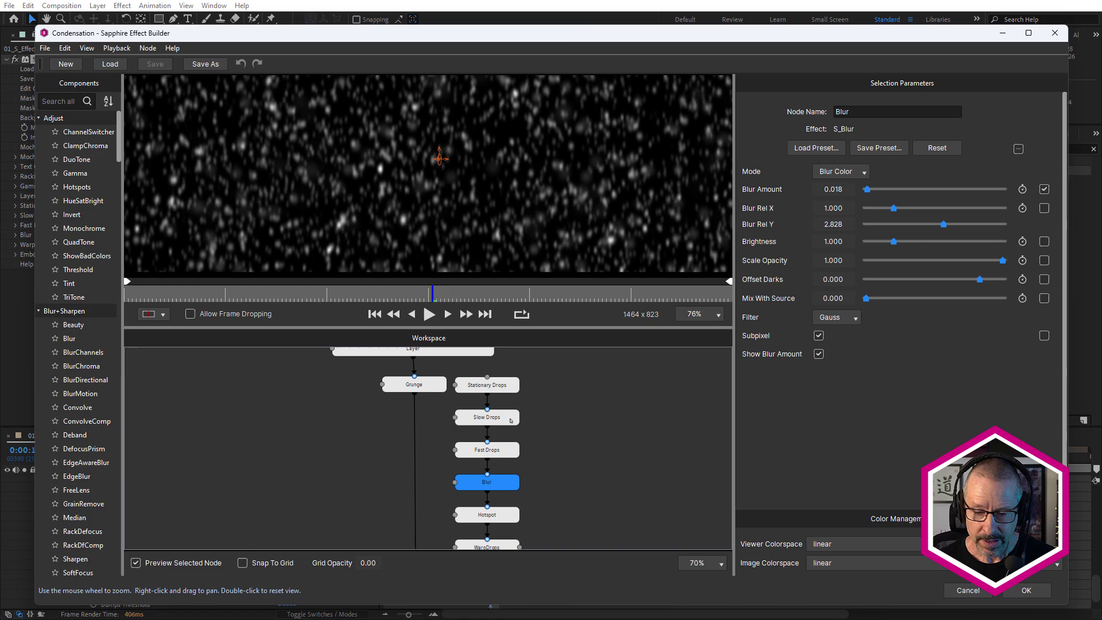
Step: Inspect the Hotspot node at a later frame, then select the WarpDrops node
{"action": "left_click", "coordinate": [506, 515]}
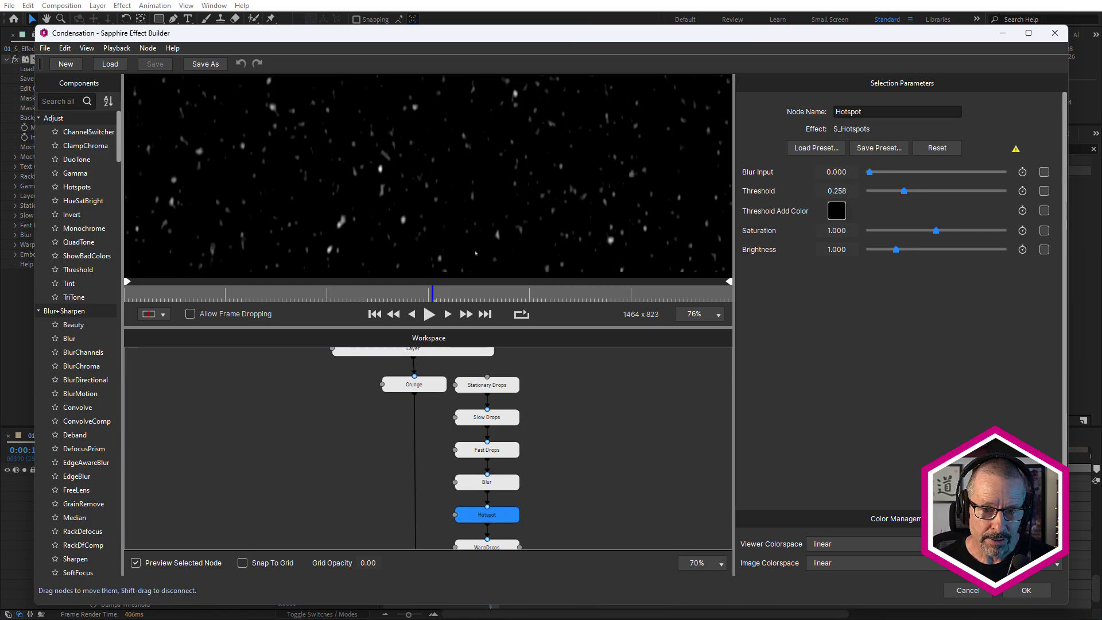
{"action": "scroll", "coordinate": [404, 217], "scroll_direction": "up", "scroll_amount": 4}
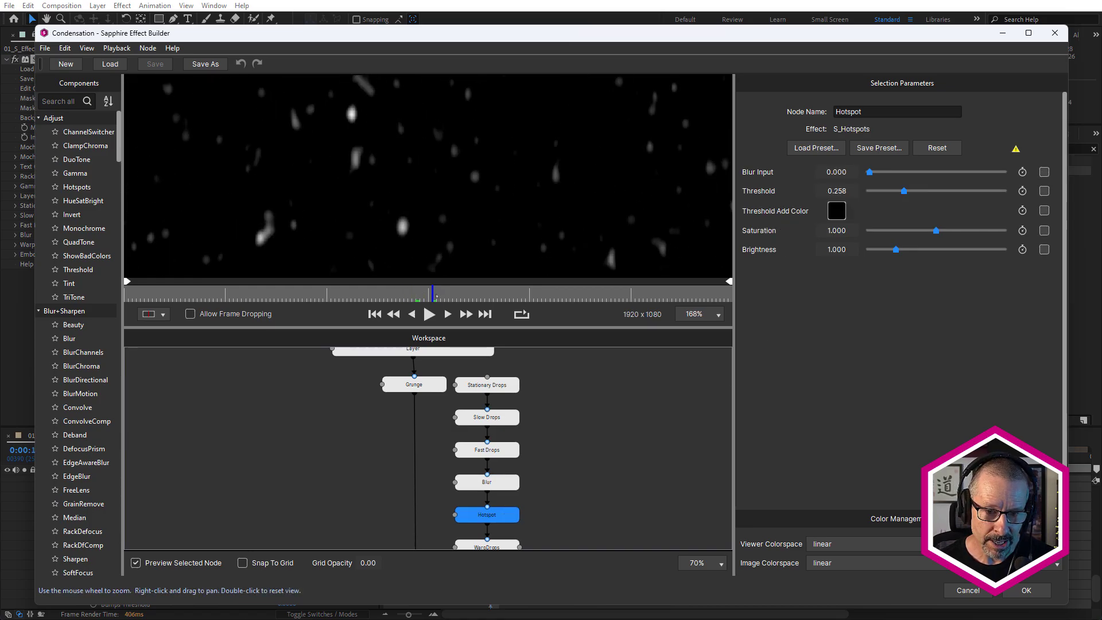
{"action": "mouse_move", "coordinate": [432, 293]}
{"action": "left_mouse_down"}
{"action": "mouse_move", "coordinate": [494, 293]}
{"action": "mouse_move", "coordinate": [427, 289]}
{"action": "left_mouse_up"}
{"action": "left_click_drag", "start_coordinate": [553, 487], "coordinate": [549, 423]}
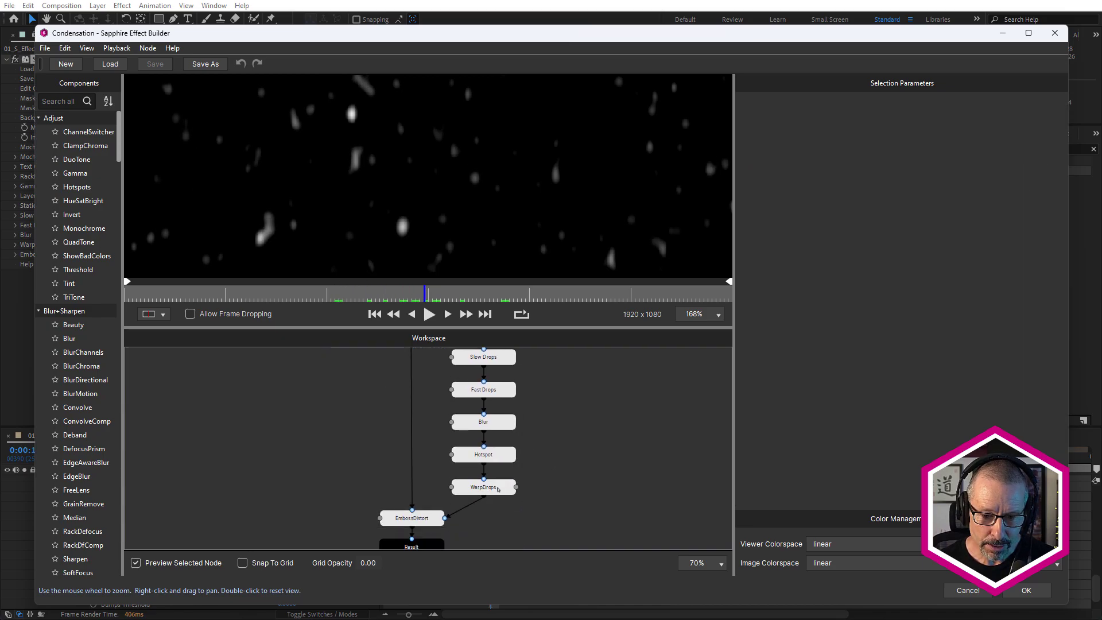
{"action": "left_click", "coordinate": [499, 489]}
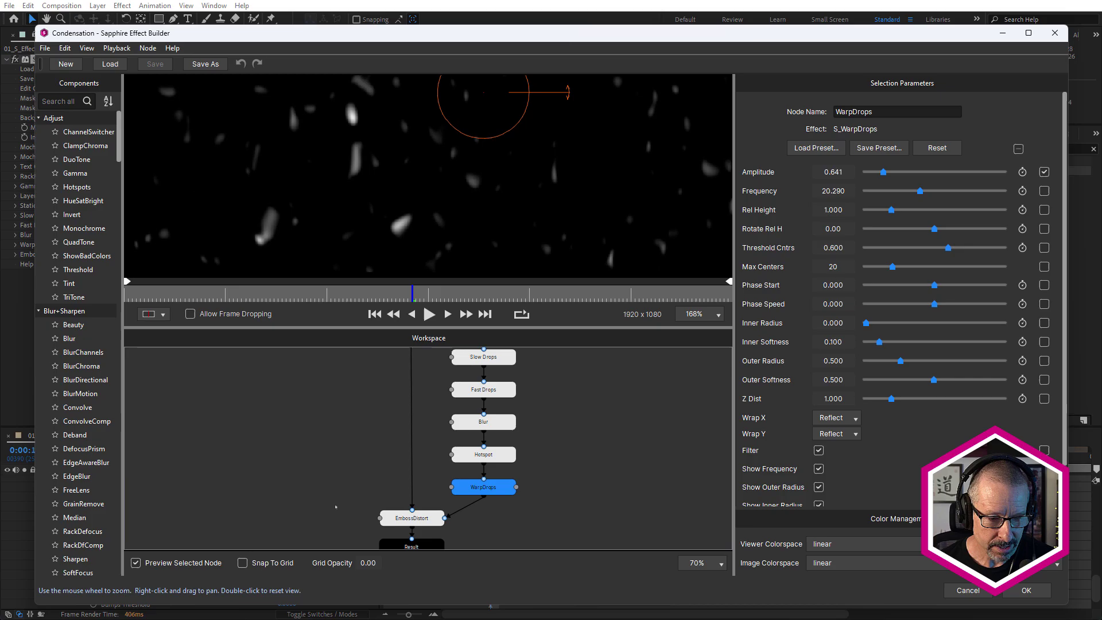
Step: Bypass the WarpDrops node to compare, then re-enable it
{"action": "right_click", "coordinate": [482, 492]}
{"action": "left_click", "coordinate": [503, 499]}
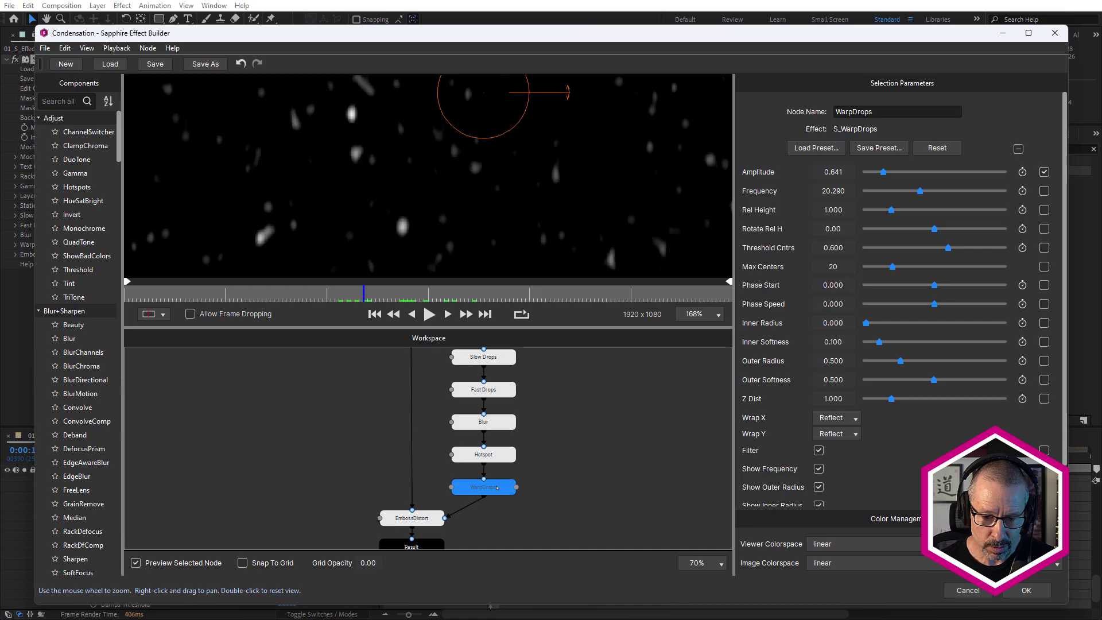
{"action": "right_click", "coordinate": [497, 488]}
{"action": "left_click", "coordinate": [517, 499]}
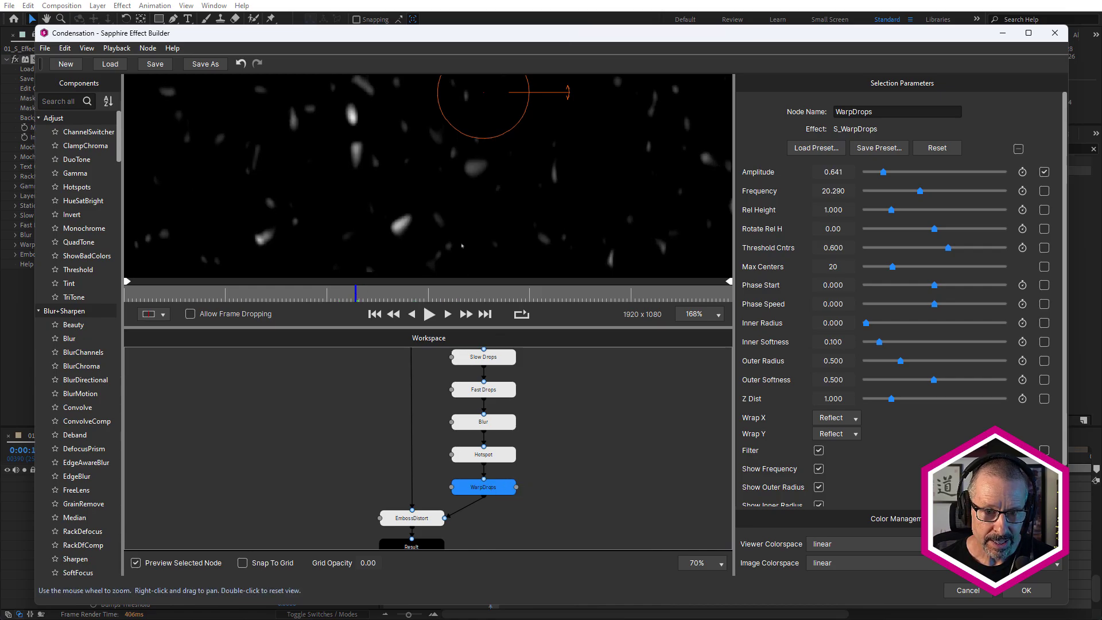
{"action": "scroll", "coordinate": [463, 245], "scroll_direction": "down", "scroll_amount": 4}
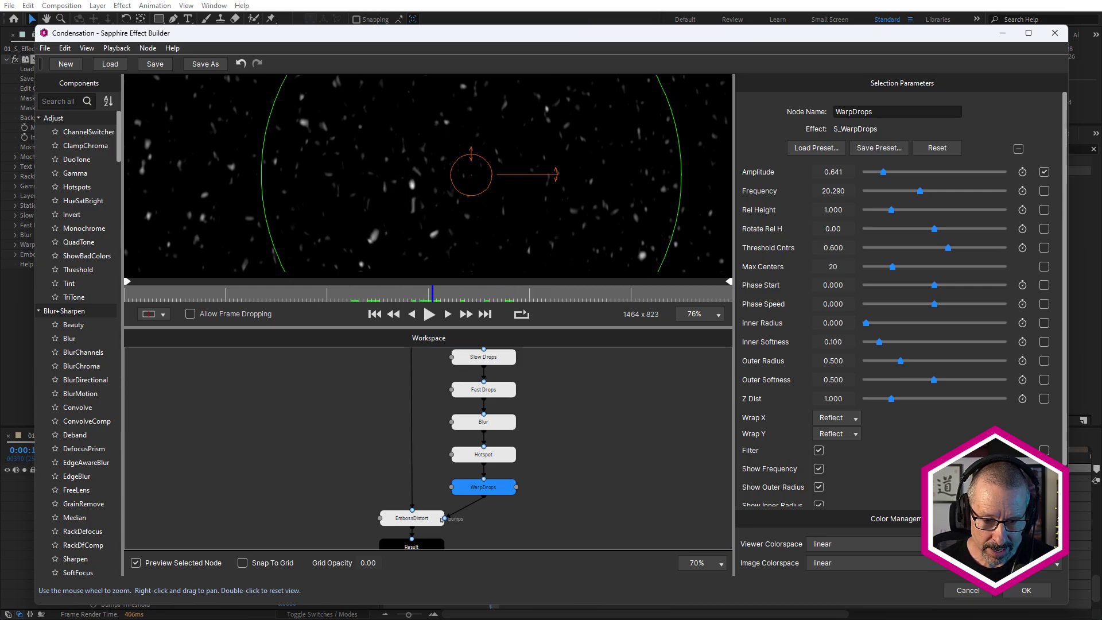
{"action": "left_click", "coordinate": [426, 520]}
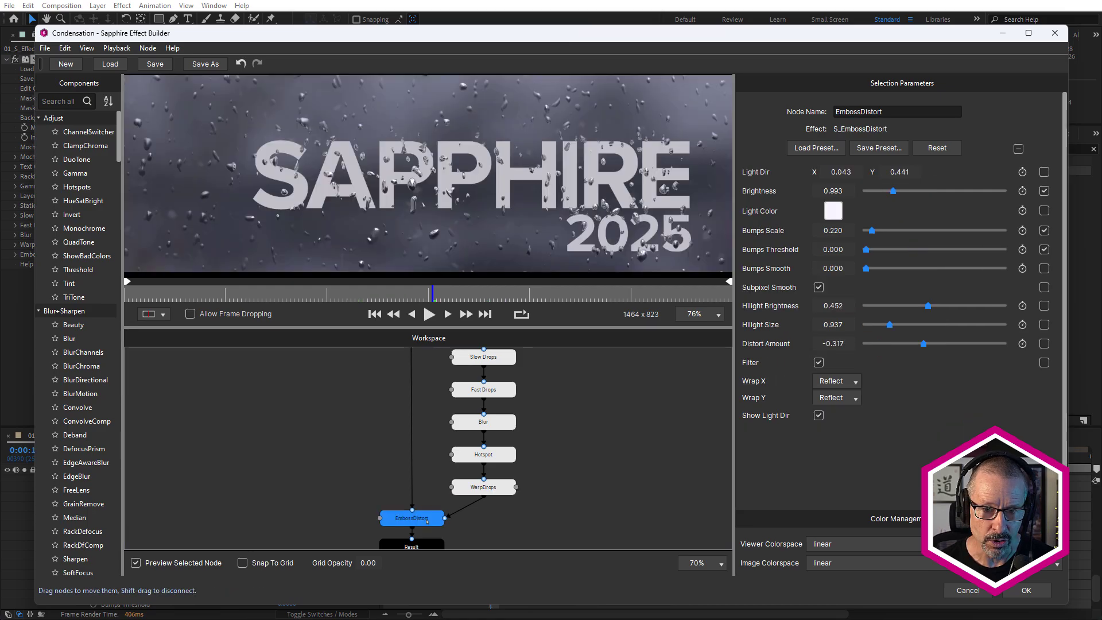
{"action": "scroll", "coordinate": [381, 198], "scroll_direction": "up", "scroll_amount": 4}
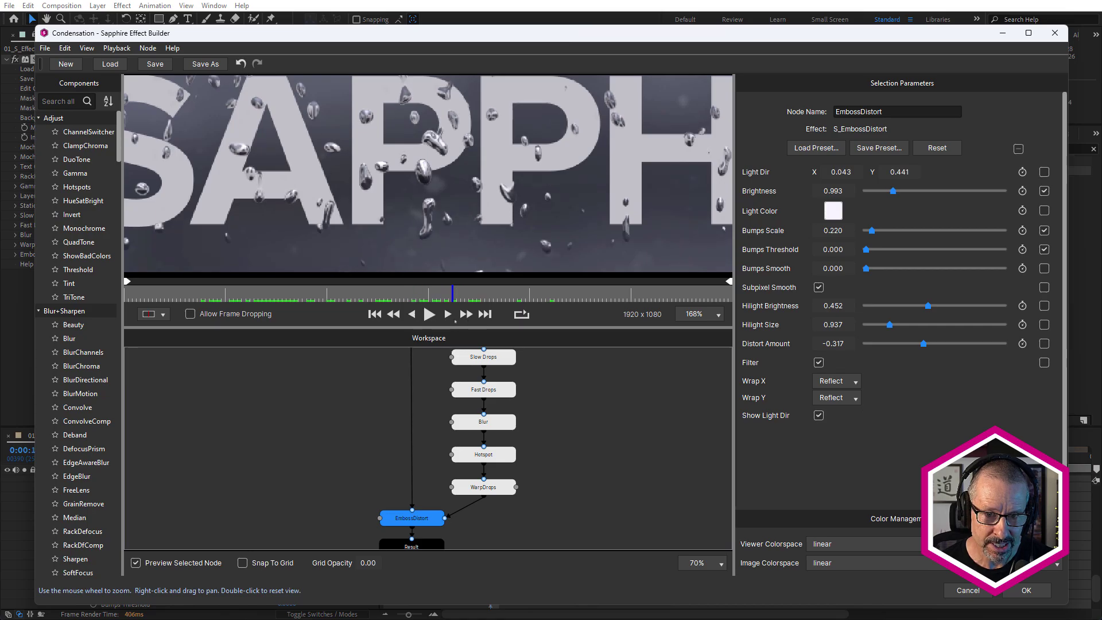
{"action": "scroll", "coordinate": [428, 172], "scroll_direction": "down", "scroll_amount": 5}
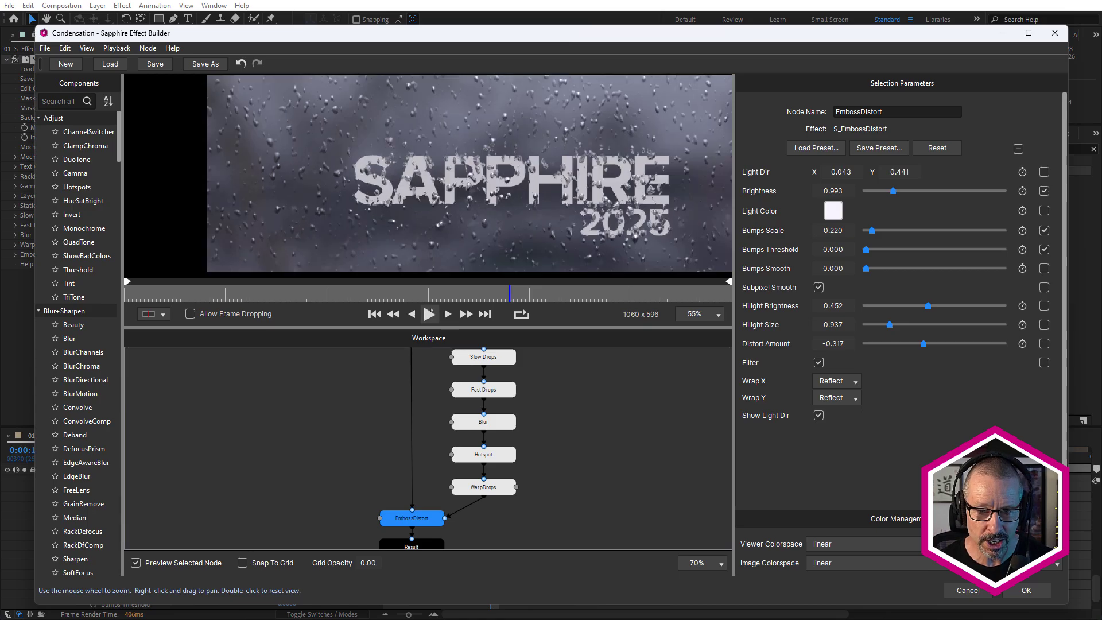
{"action": "left_click_drag", "start_coordinate": [418, 294], "coordinate": [461, 294]}
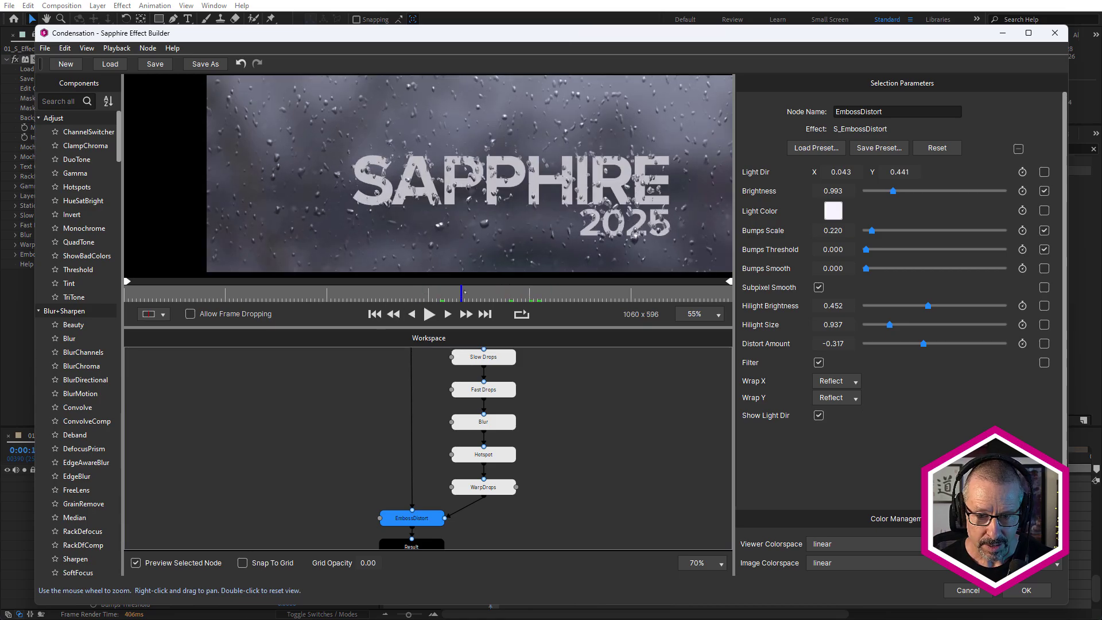
{"action": "left_click_drag", "start_coordinate": [402, 367], "coordinate": [353, 494]}
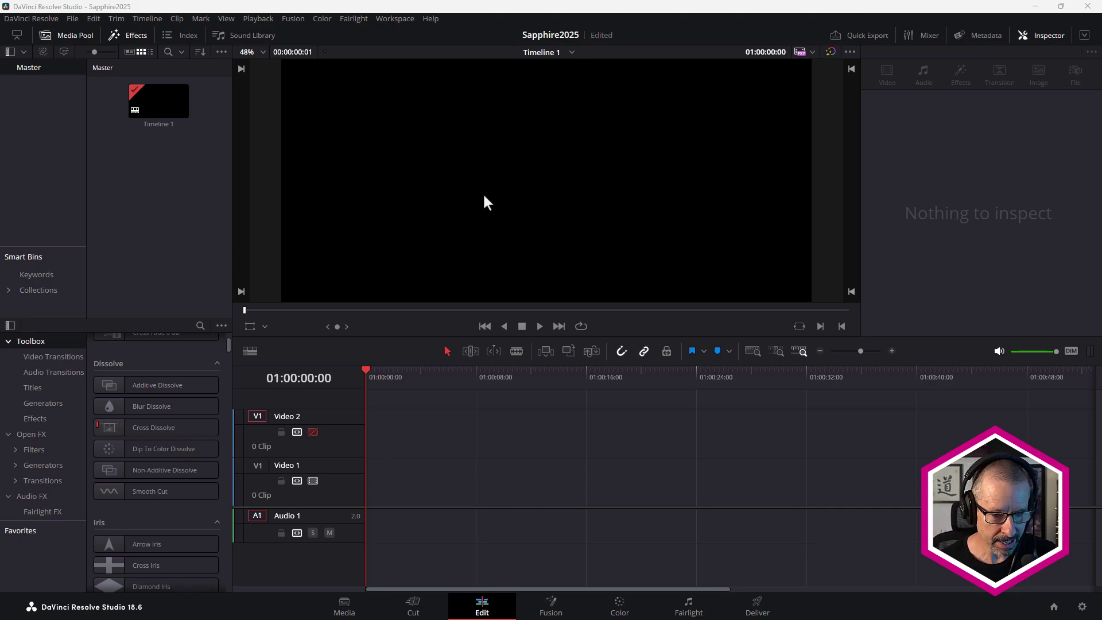
Step: Place a Solid Color generator clip on the Video 1 track
{"action": "left_click", "coordinate": [46, 402]}
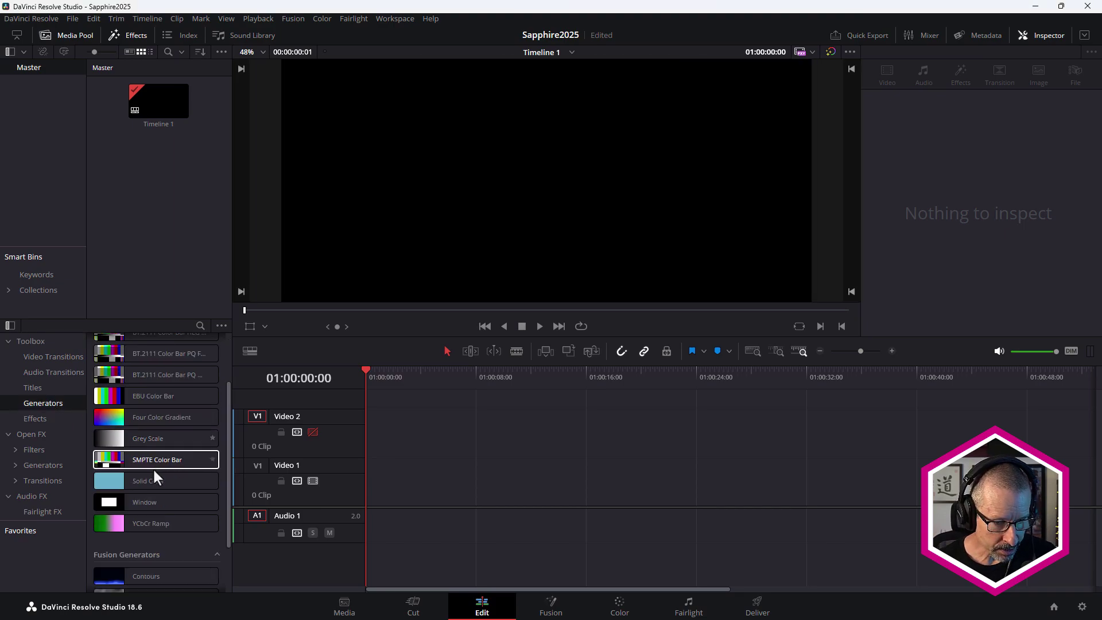
{"action": "left_click", "coordinate": [153, 477]}
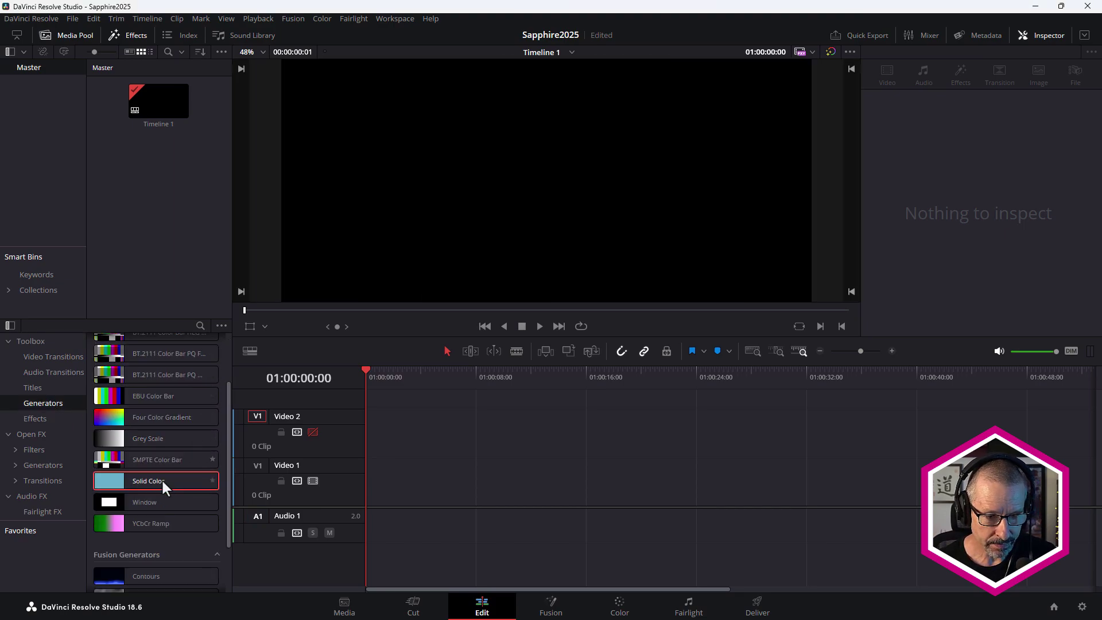
{"action": "left_click_drag", "start_coordinate": [161, 478], "coordinate": [364, 501]}
Step: Convert the Solid Color clip into a compound clip named 'Background'
{"action": "left_click", "coordinate": [383, 379]}
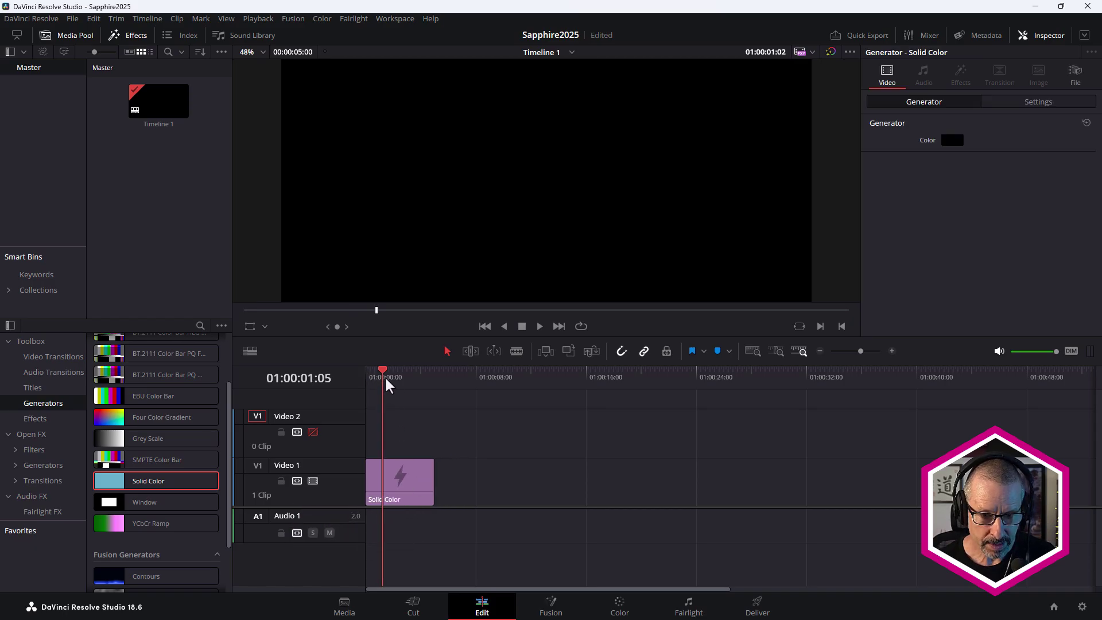
{"action": "left_click", "coordinate": [387, 383]}
{"action": "left_click", "coordinate": [394, 478]}
{"action": "right_click", "coordinate": [395, 478]}
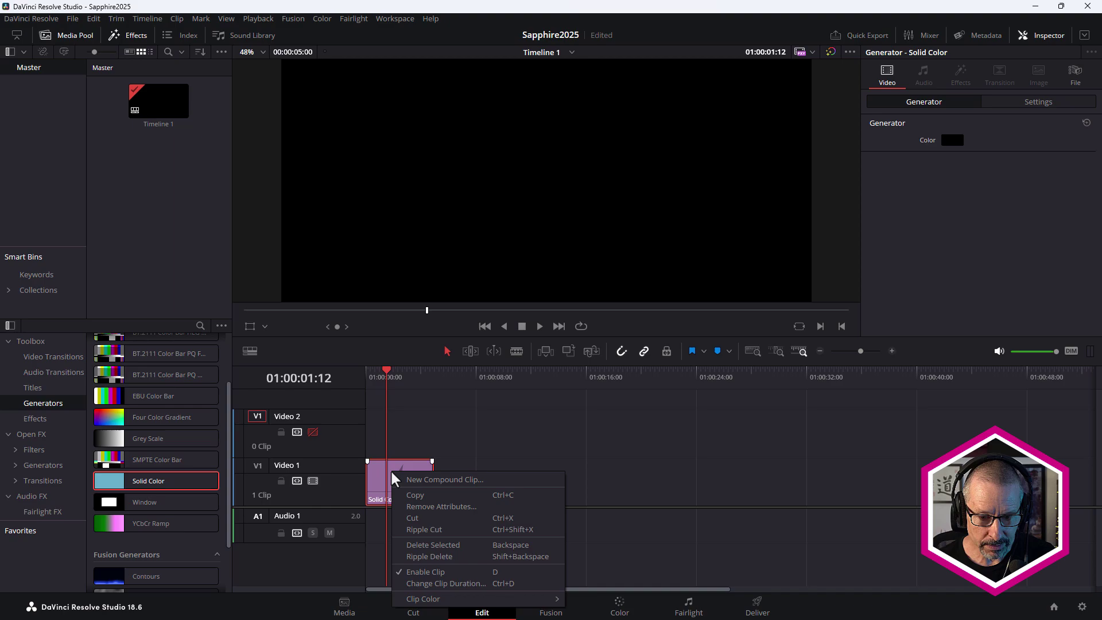
{"action": "left_click", "coordinate": [409, 480]}
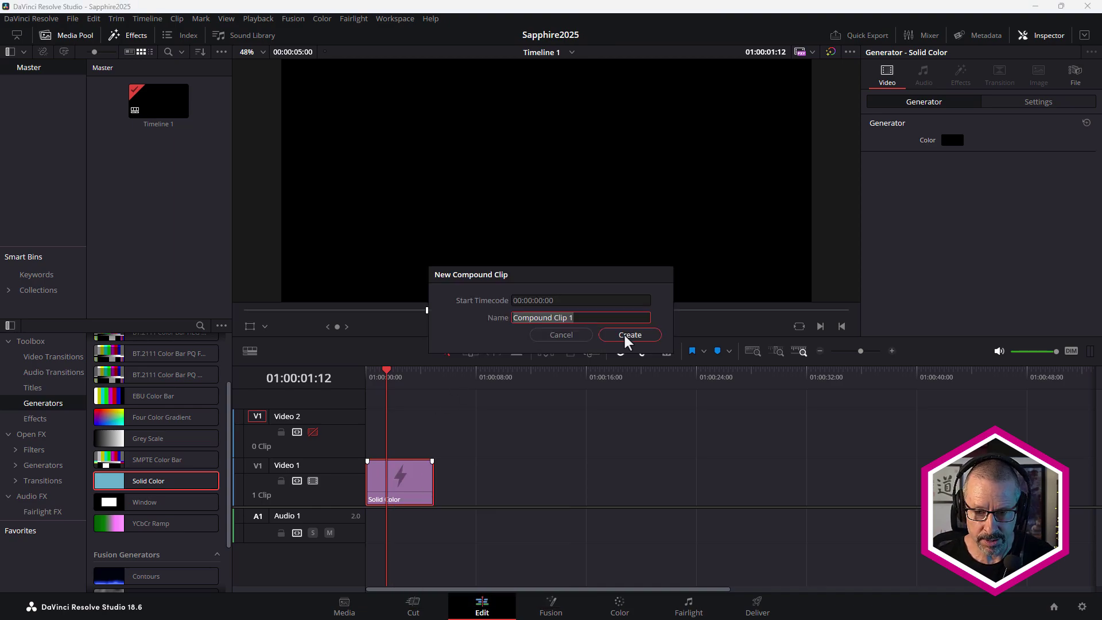
{"action": "type", "text": "Background"}
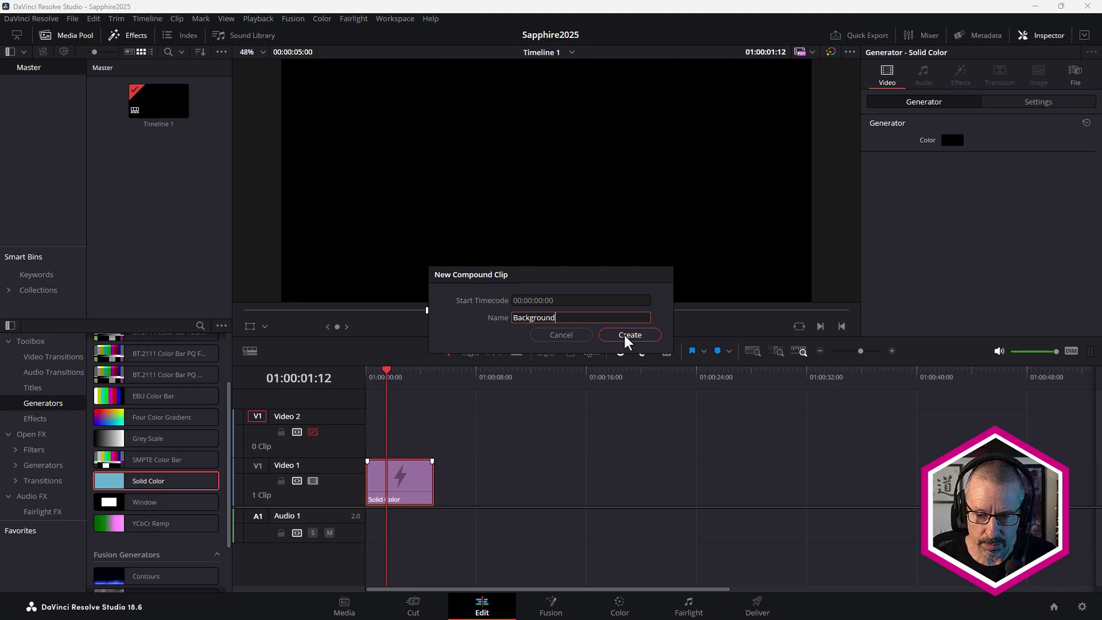
{"action": "left_click", "coordinate": [628, 343]}
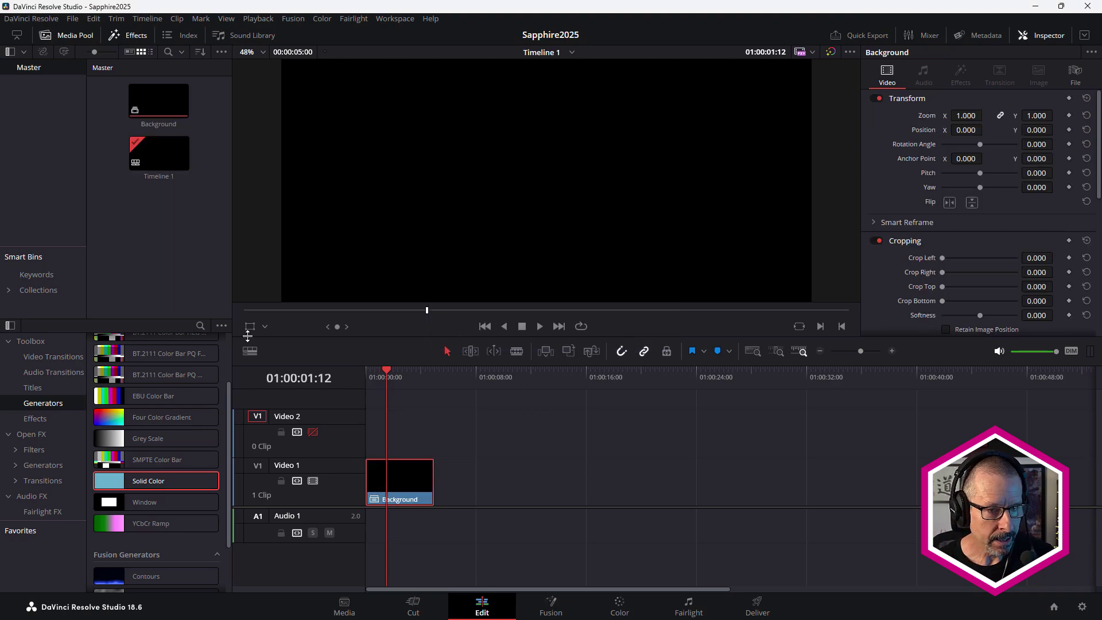
Step: Add a basic Text title to Video 2 and enable the Video 2 track
{"action": "left_click", "coordinate": [32, 391]}
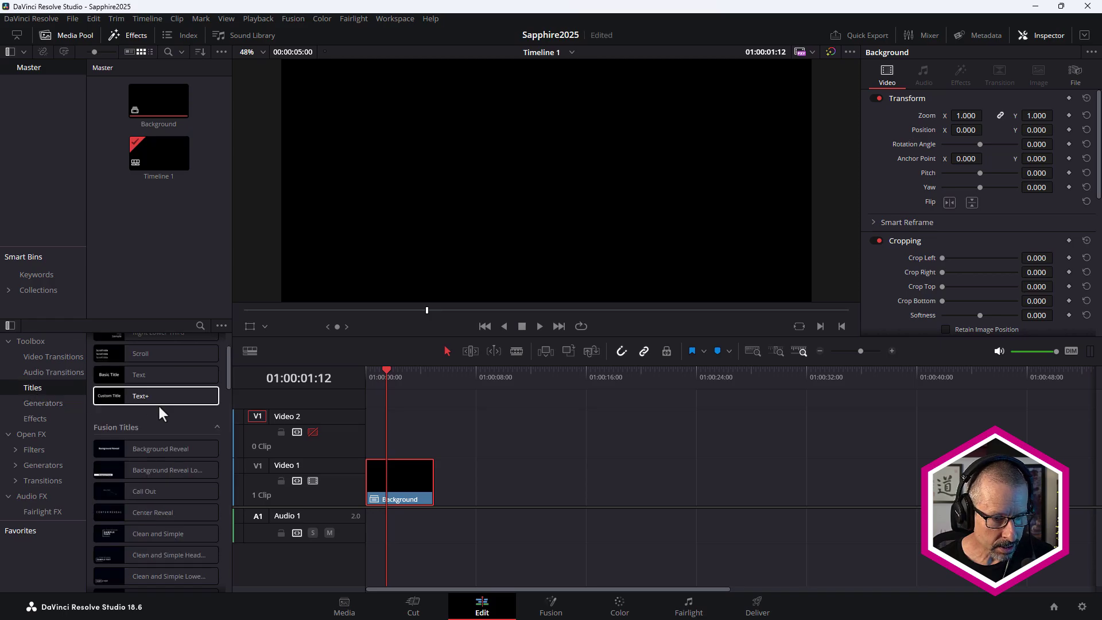
{"action": "left_click_drag", "start_coordinate": [125, 382], "coordinate": [374, 438]}
{"action": "left_click", "coordinate": [413, 434]}
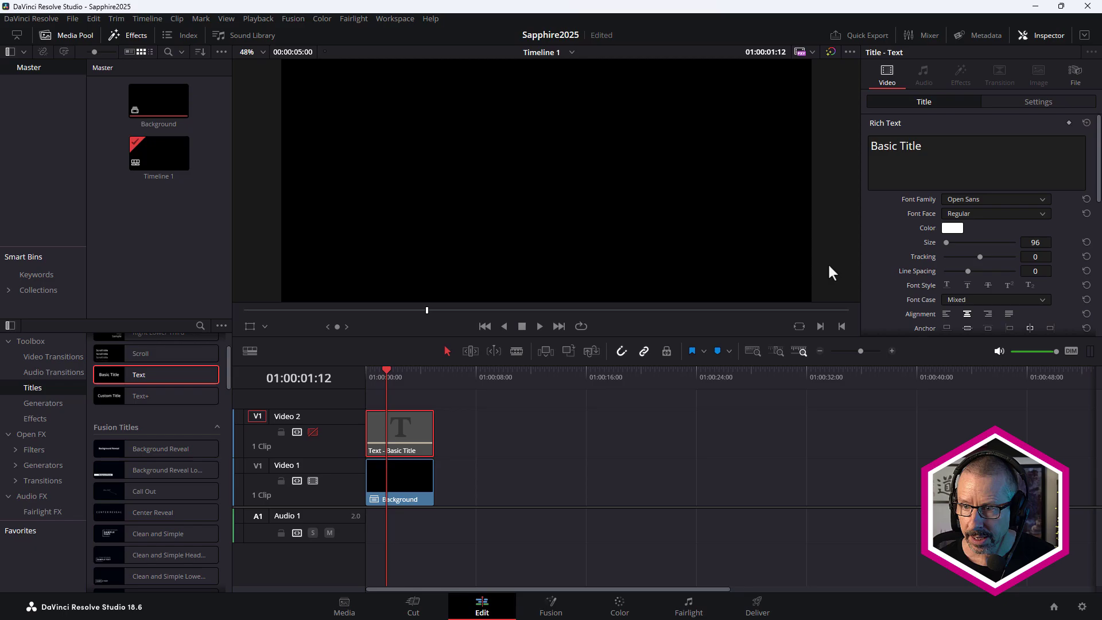
{"action": "left_click", "coordinate": [313, 432]}
Step: Replace the title's Basic Title text with 'SAPPHIRE' in capitals
{"action": "left_click", "coordinate": [922, 147]}
{"action": "left_click_drag", "start_coordinate": [922, 147], "coordinate": [853, 144]}
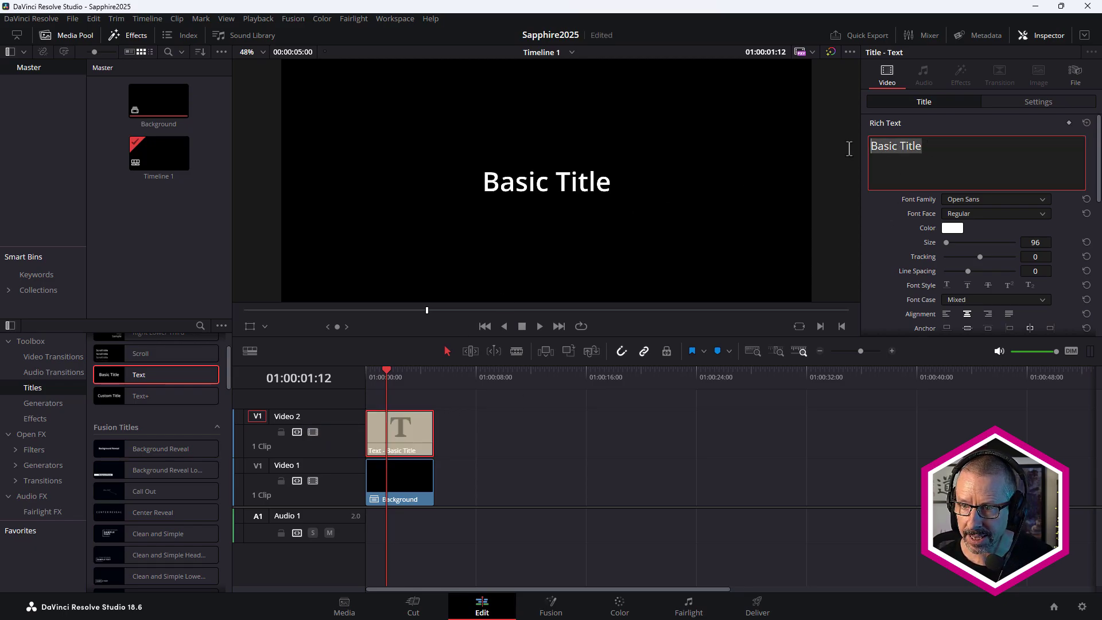
{"action": "key", "text": "Caps_Lock"}
{"action": "type", "text": "SAPPHIRE"}
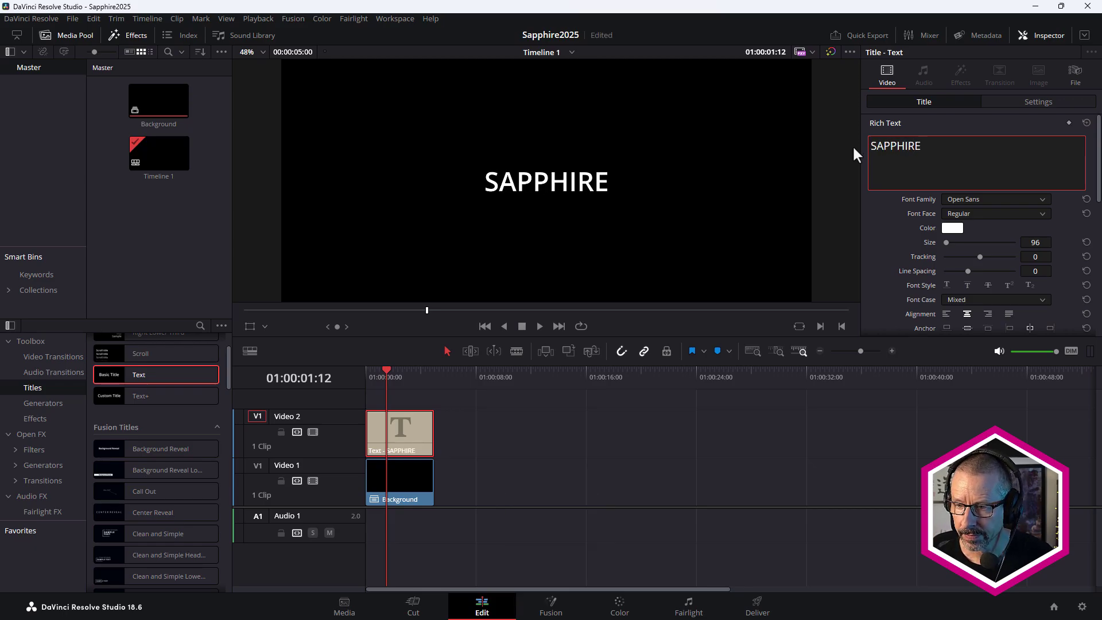
Step: Set the SAPPHIRE title font to Proxima Nova Semibold at size 301
{"action": "left_click", "coordinate": [1001, 201]}
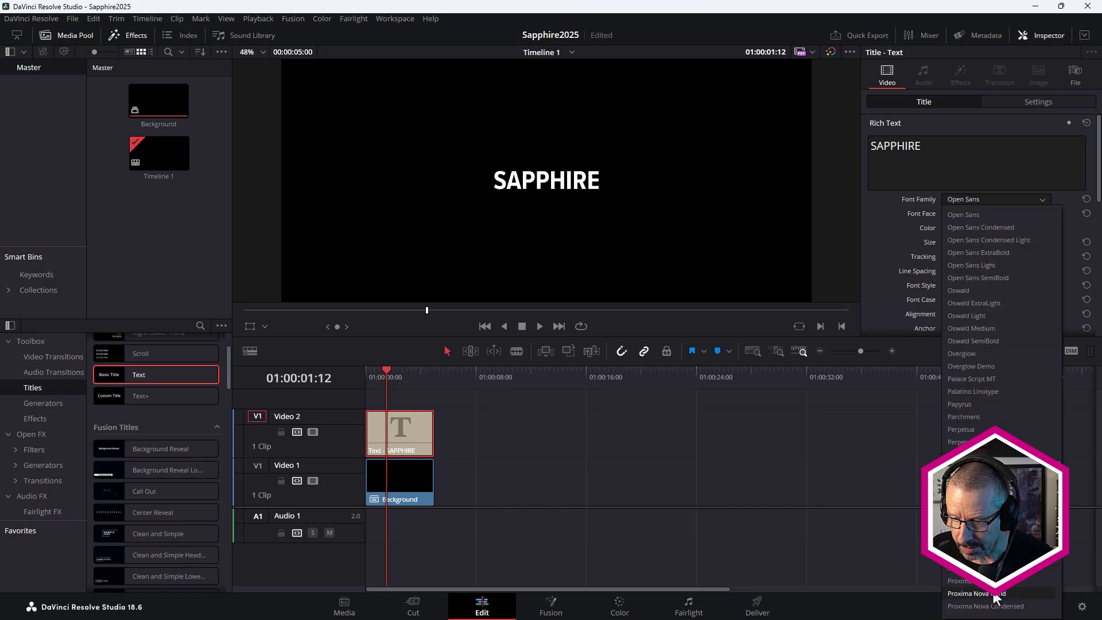
{"action": "scroll", "coordinate": [1002, 586], "scroll_direction": "down", "scroll_amount": 2}
{"action": "left_click", "coordinate": [976, 581]}
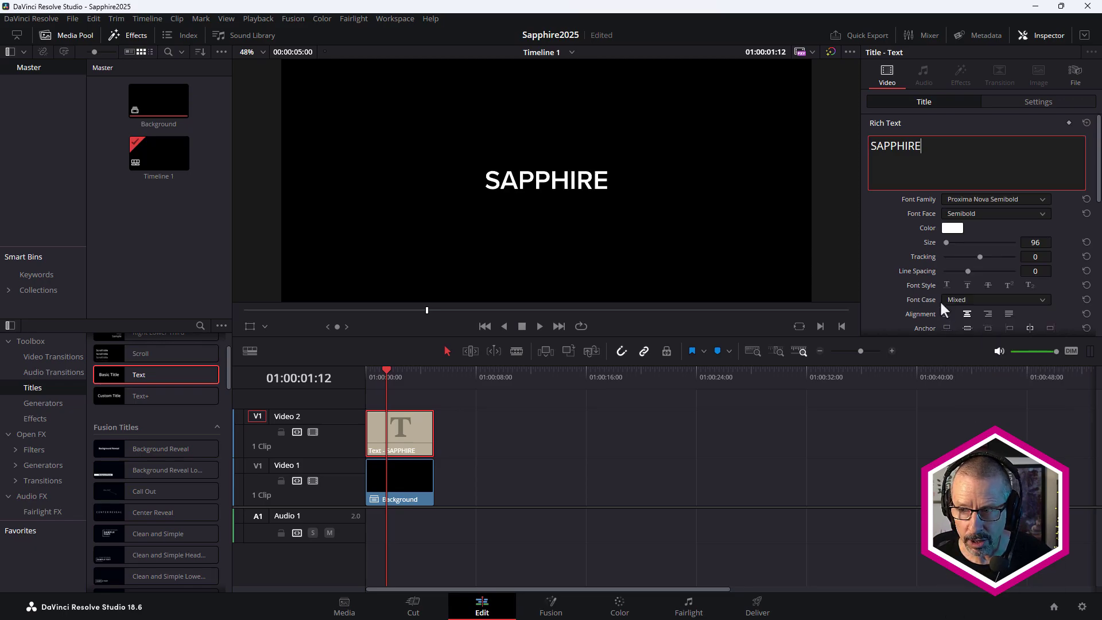
{"action": "left_click_drag", "start_coordinate": [944, 243], "coordinate": [949, 243]}
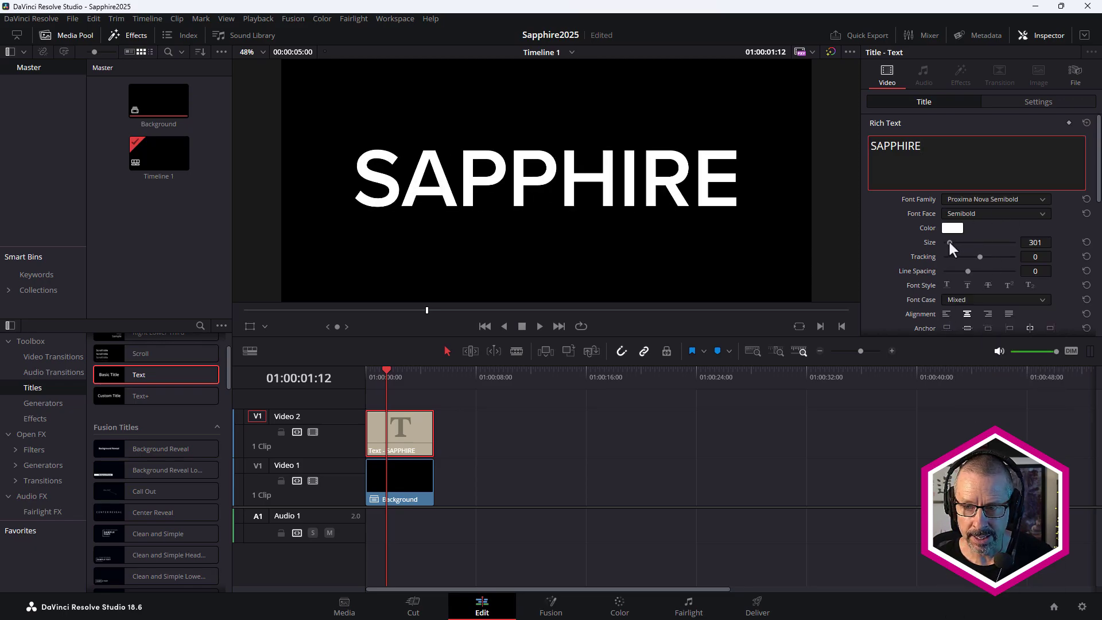
{"action": "left_click", "coordinate": [409, 422]}
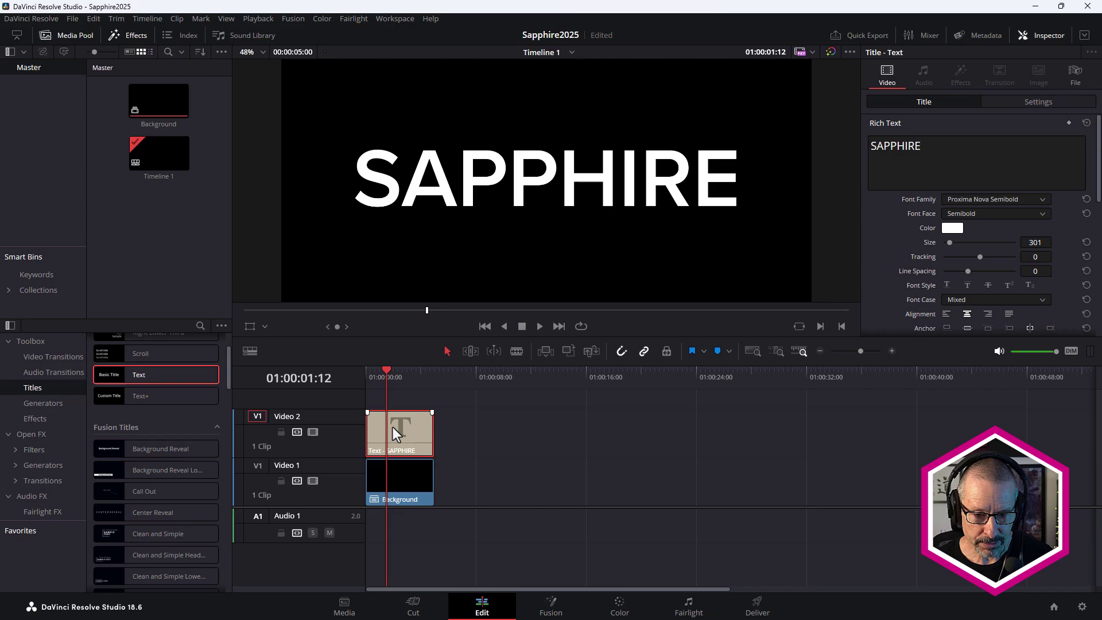
Step: Turn the SAPPHIRE title into a compound clip named 'Mask'
{"action": "right_click", "coordinate": [393, 428]}
{"action": "left_click", "coordinate": [421, 434]}
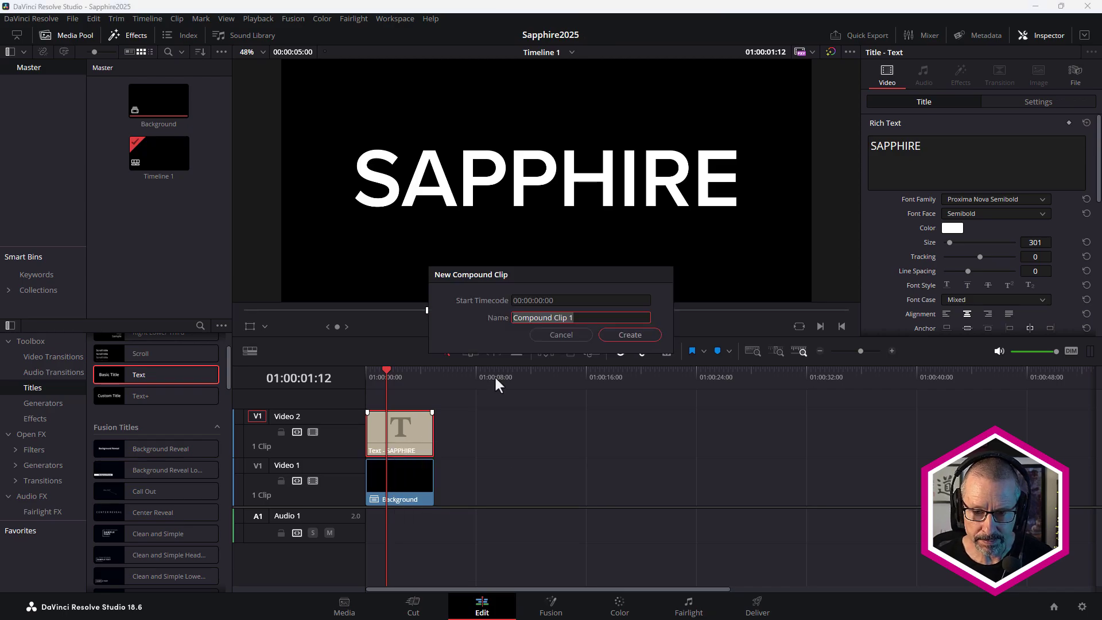
{"action": "type", "text": "Sap"}
{"action": "key", "text": "BackSpace"}
{"action": "key", "text": "BackSpace"}
{"action": "key", "text": "BackSpace"}
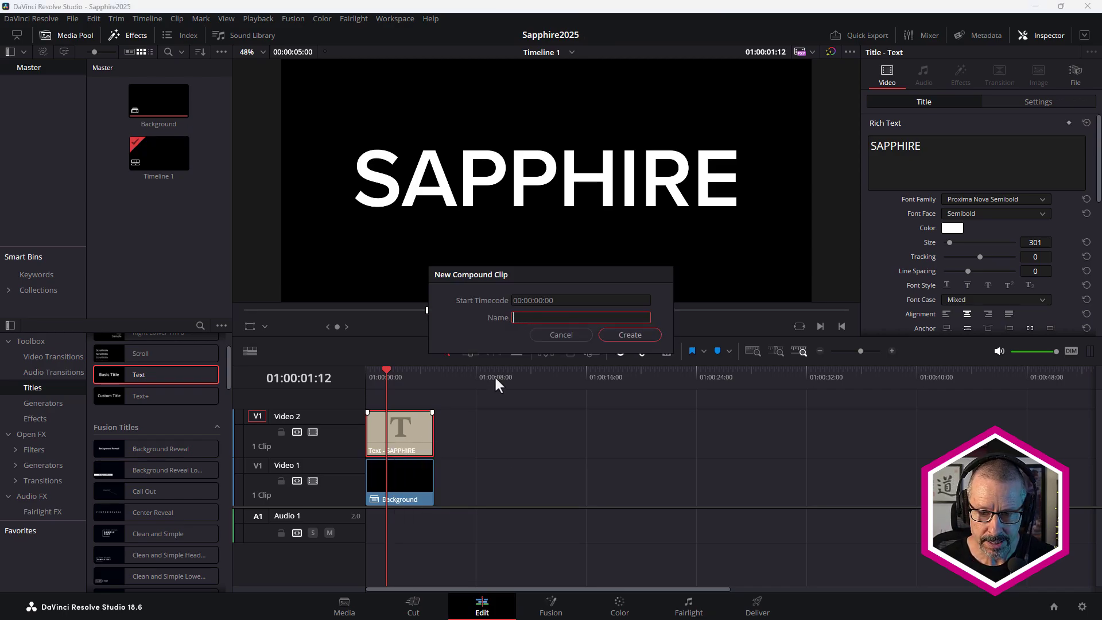
{"action": "type", "text": "Mask"}
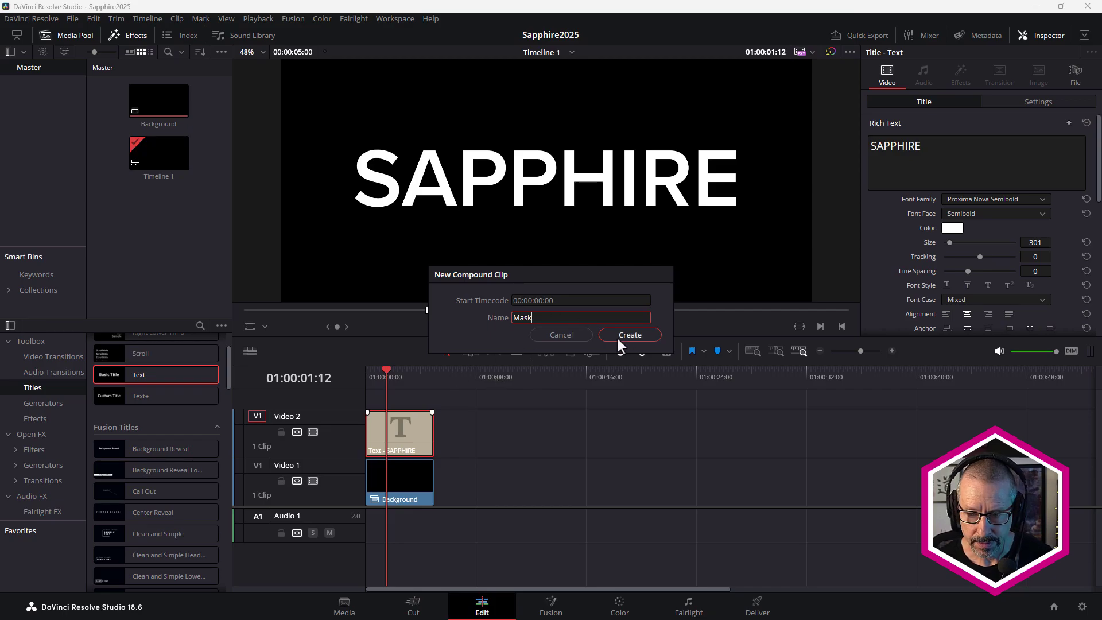
{"action": "left_click", "coordinate": [618, 337]}
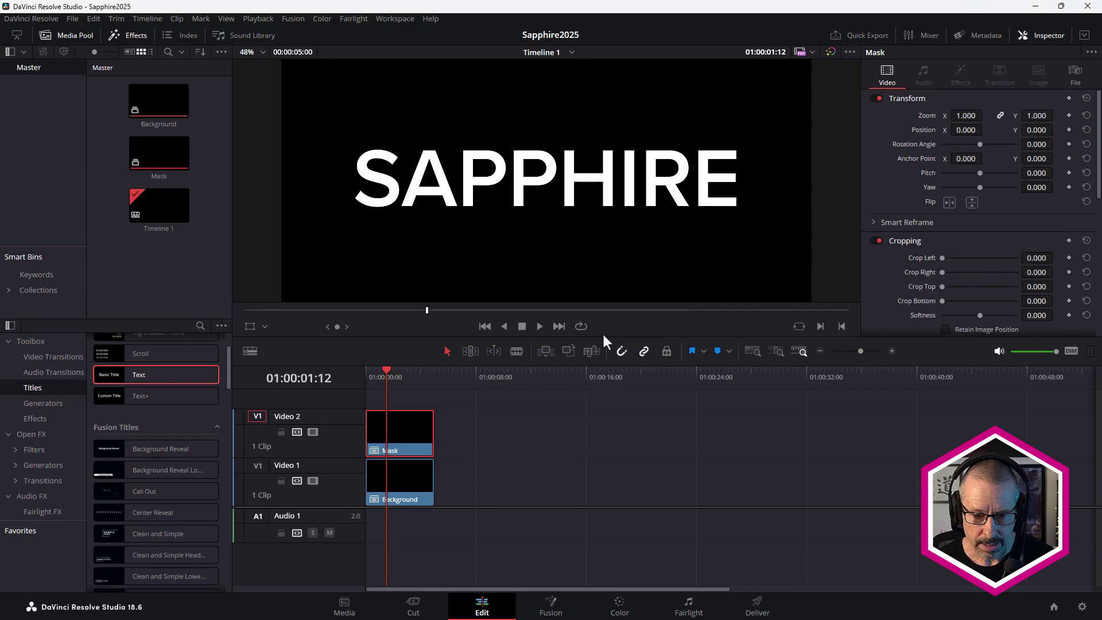
Step: Render the Mask clip in place to the Desktop as Mask Render 2.mov and scrub it
{"action": "right_click", "coordinate": [401, 429]}
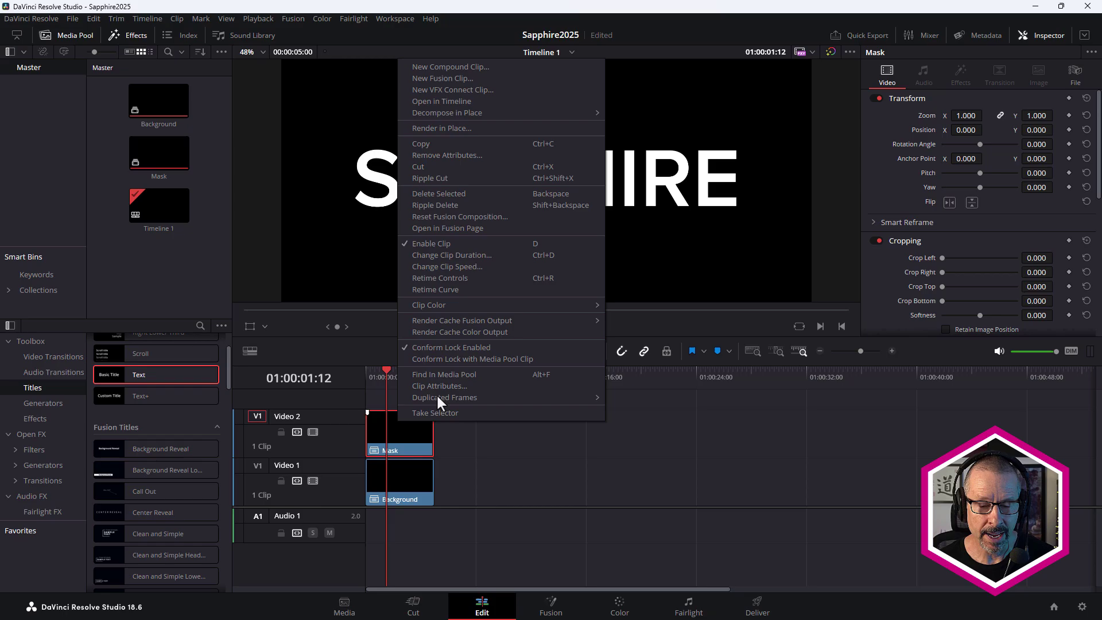
{"action": "left_click", "coordinate": [454, 129]}
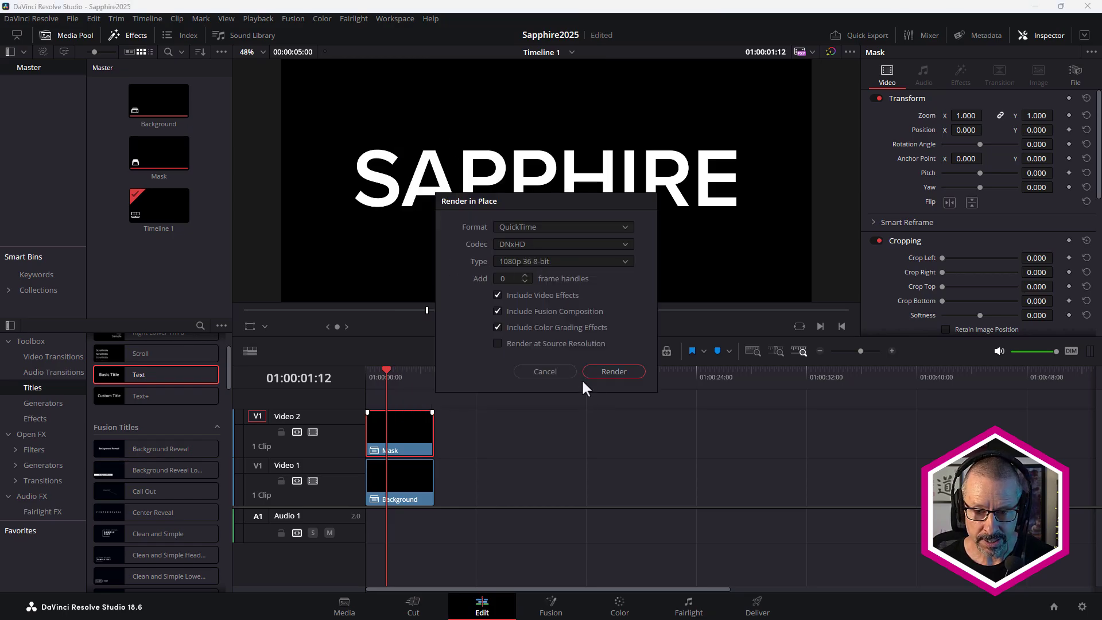
{"action": "left_click", "coordinate": [601, 371]}
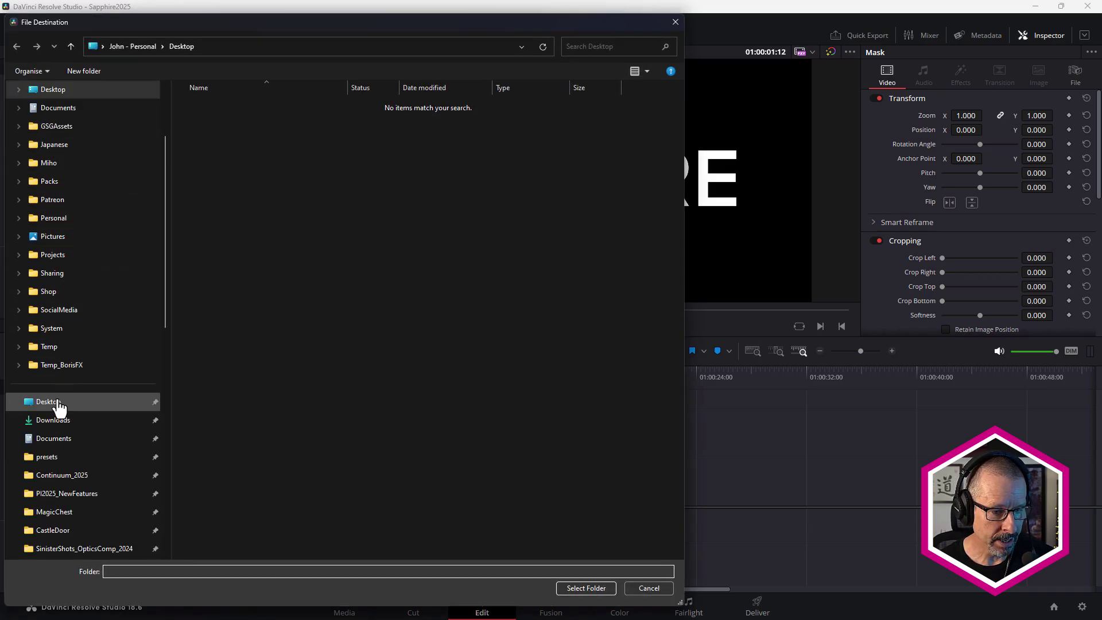
{"action": "left_click", "coordinate": [58, 401]}
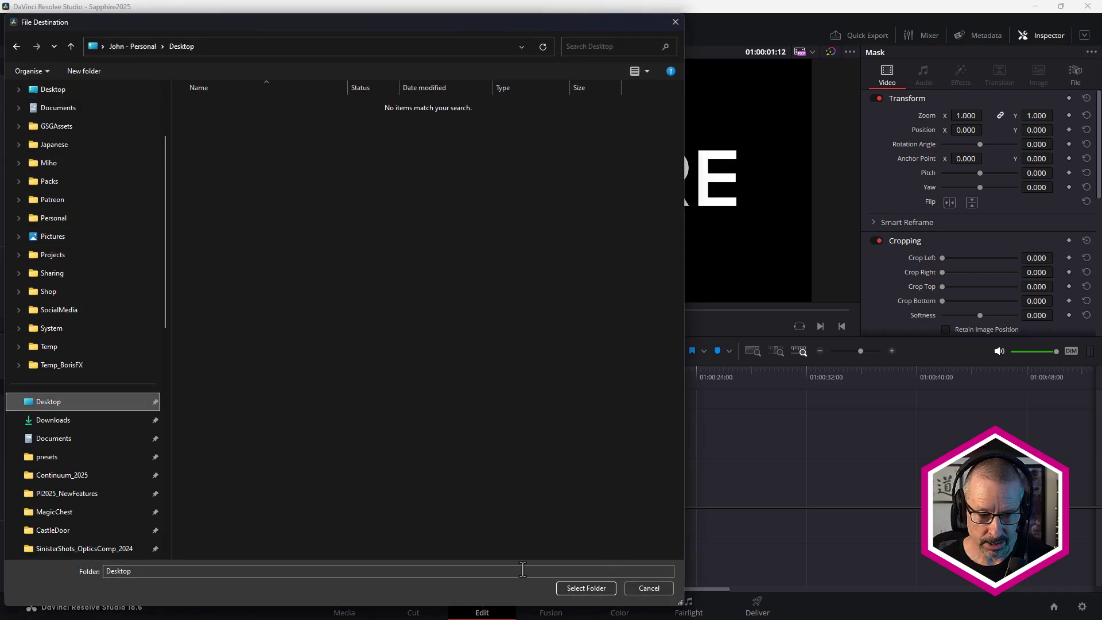
{"action": "left_click", "coordinate": [591, 588]}
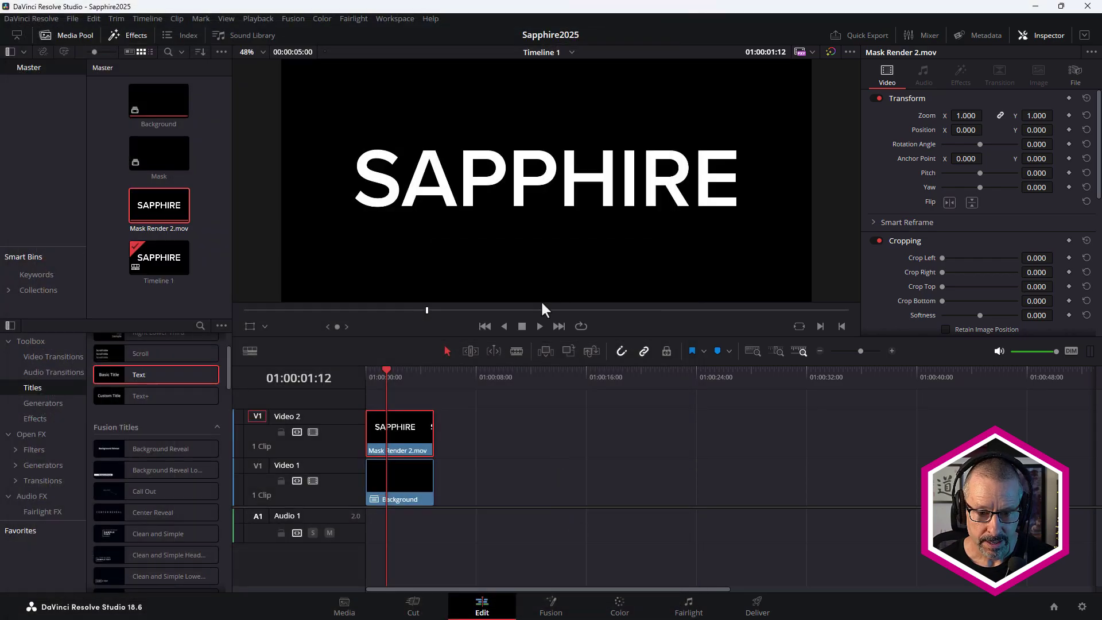
{"action": "left_click_drag", "start_coordinate": [393, 374], "coordinate": [393, 374]}
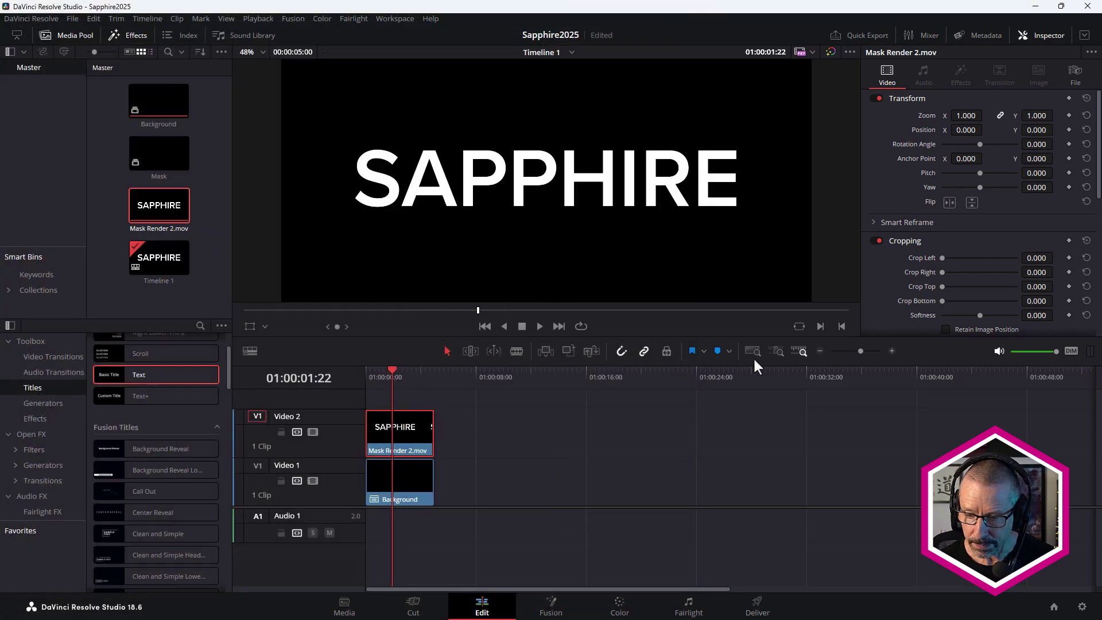
Step: On the Color page, disable Video 2 and center node 01 in the node graph
{"action": "left_click", "coordinate": [622, 608]}
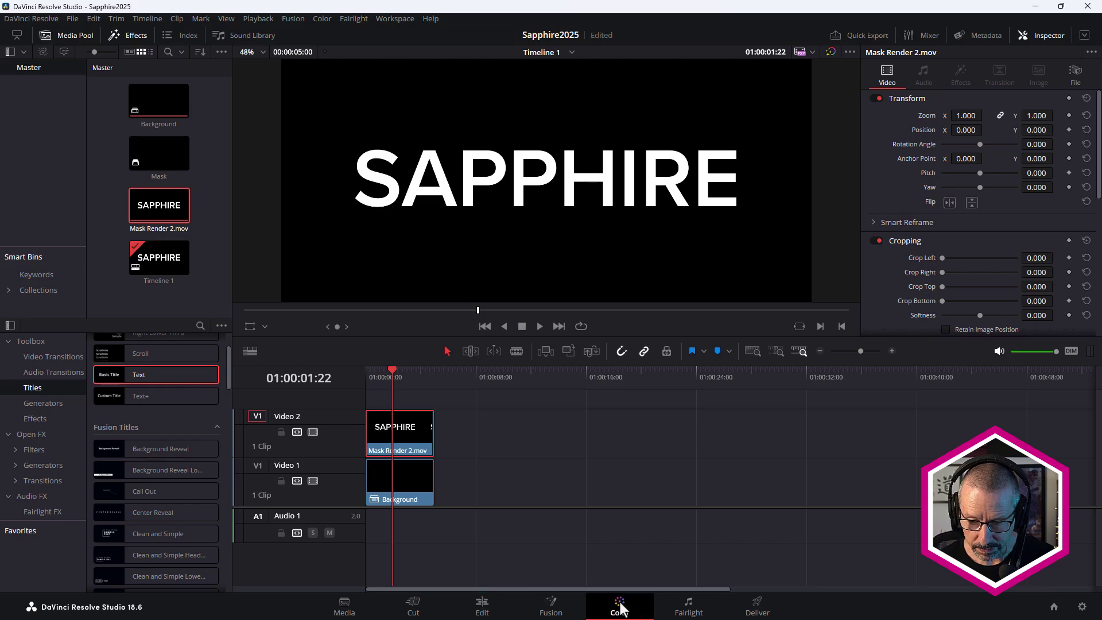
{"action": "left_click_drag", "start_coordinate": [604, 112], "coordinate": [668, 148]}
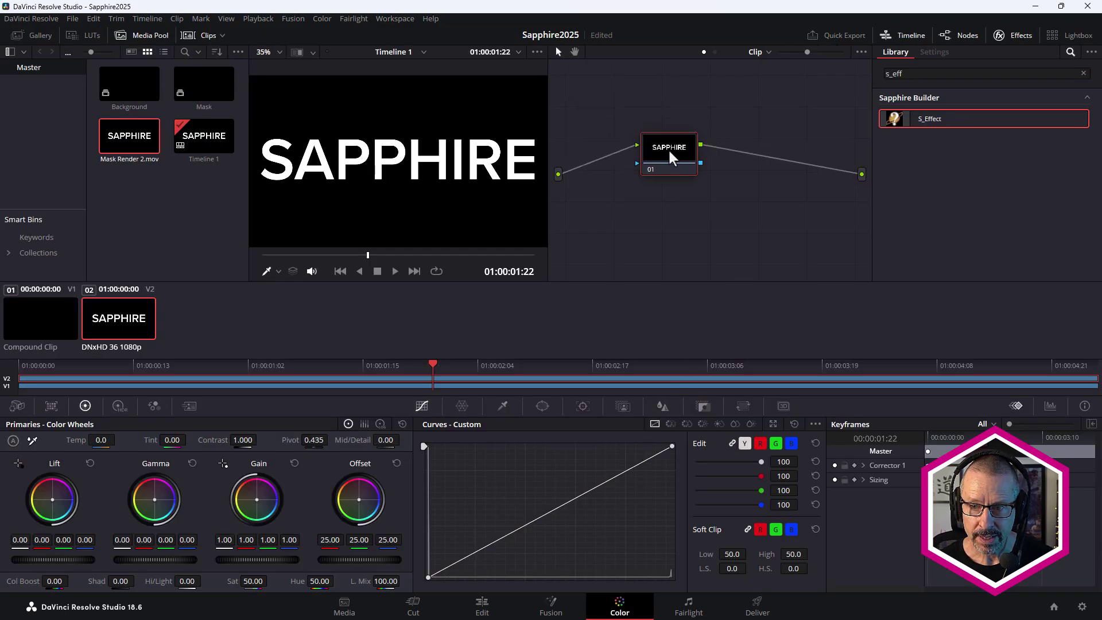
{"action": "left_click", "coordinate": [7, 385]}
{"action": "left_click", "coordinate": [7, 379]}
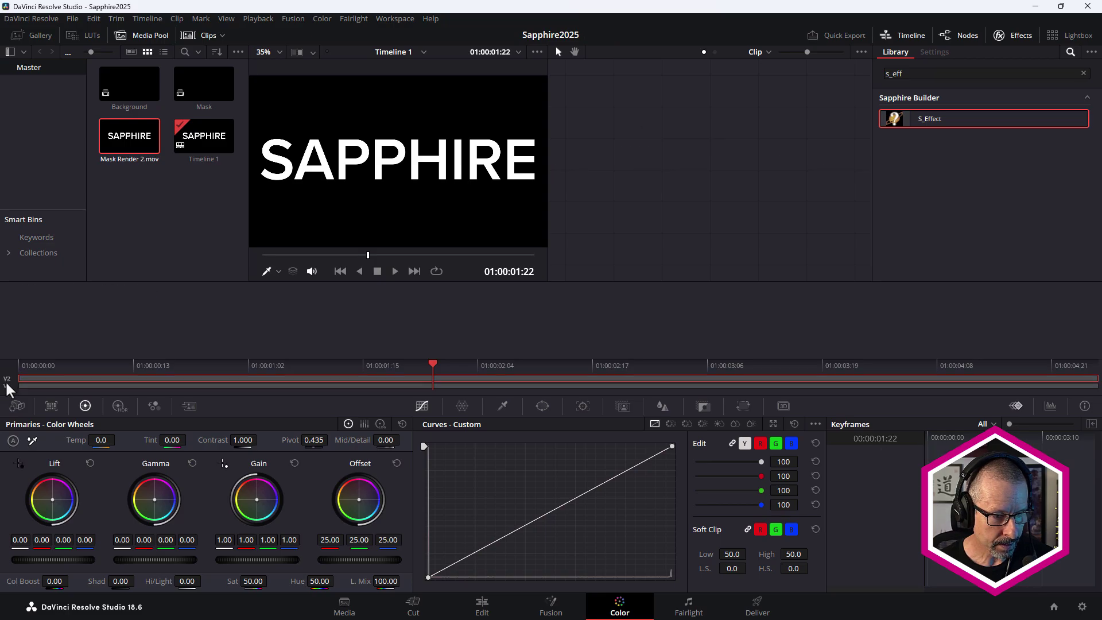
{"action": "left_click", "coordinate": [7, 386]}
{"action": "left_click_drag", "start_coordinate": [615, 118], "coordinate": [677, 161]}
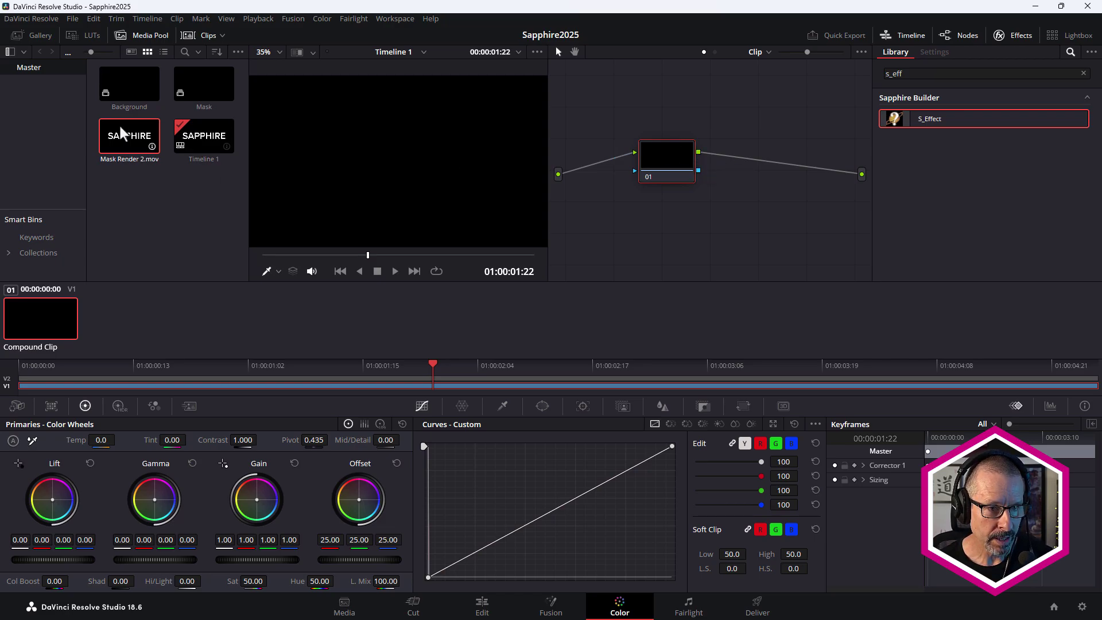
Step: Add Mask Render 2.mov, insert S_Effect after node 01, and feed the clip into its mask
{"action": "left_click_drag", "start_coordinate": [121, 139], "coordinate": [674, 223]}
{"action": "left_click_drag", "start_coordinate": [675, 175], "coordinate": [692, 147]}
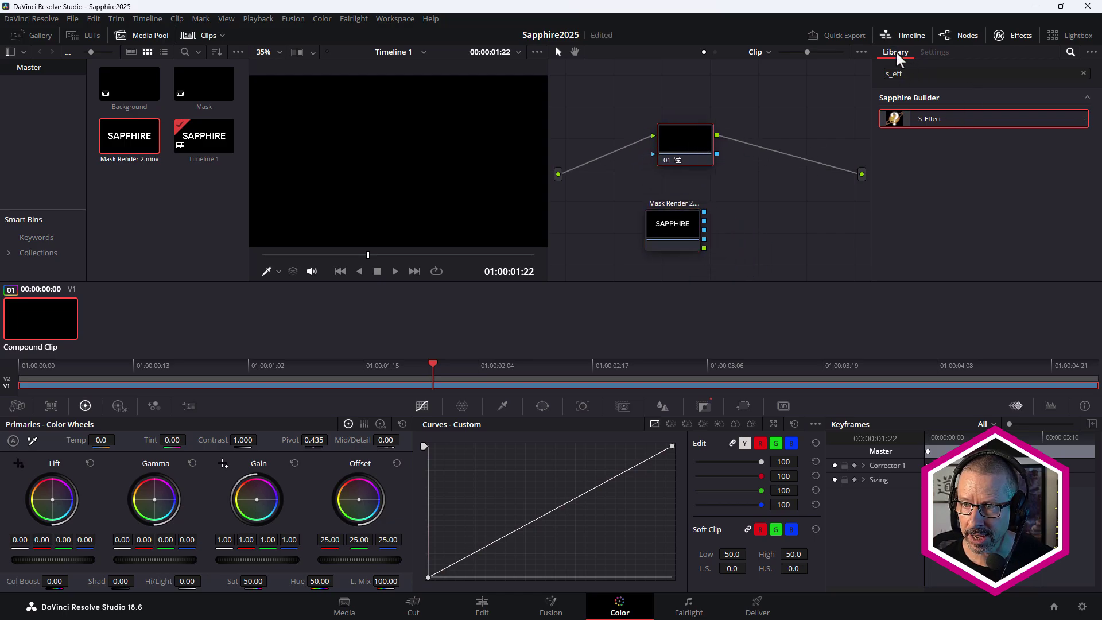
{"action": "left_click_drag", "start_coordinate": [930, 119], "coordinate": [780, 155]}
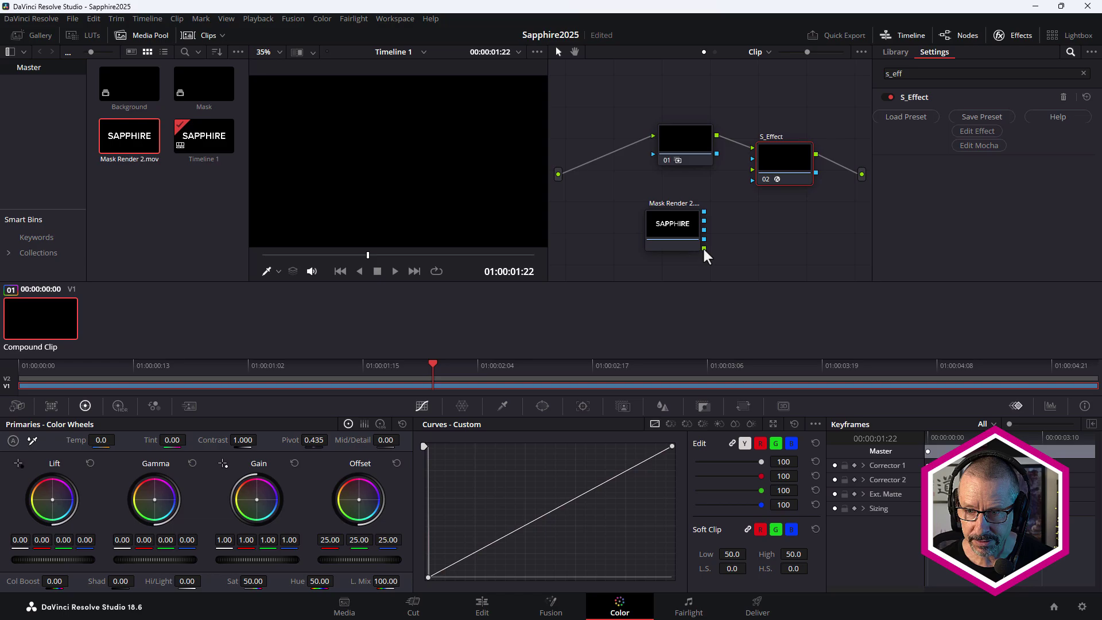
{"action": "left_click_drag", "start_coordinate": [704, 249], "coordinate": [751, 170]}
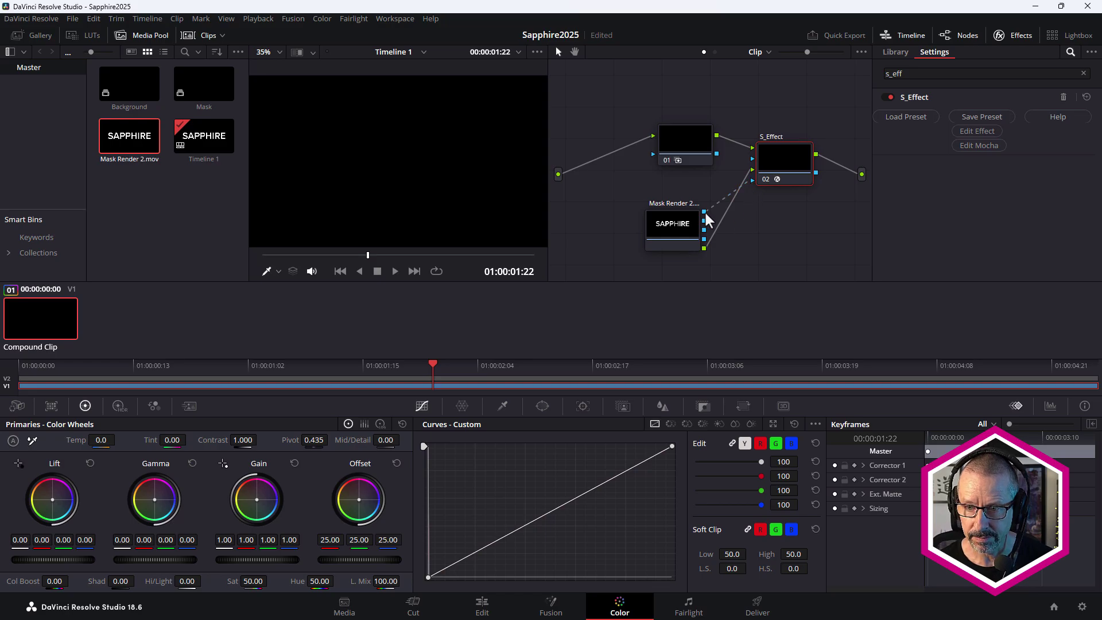
{"action": "left_click_drag", "start_coordinate": [784, 150], "coordinate": [788, 184]}
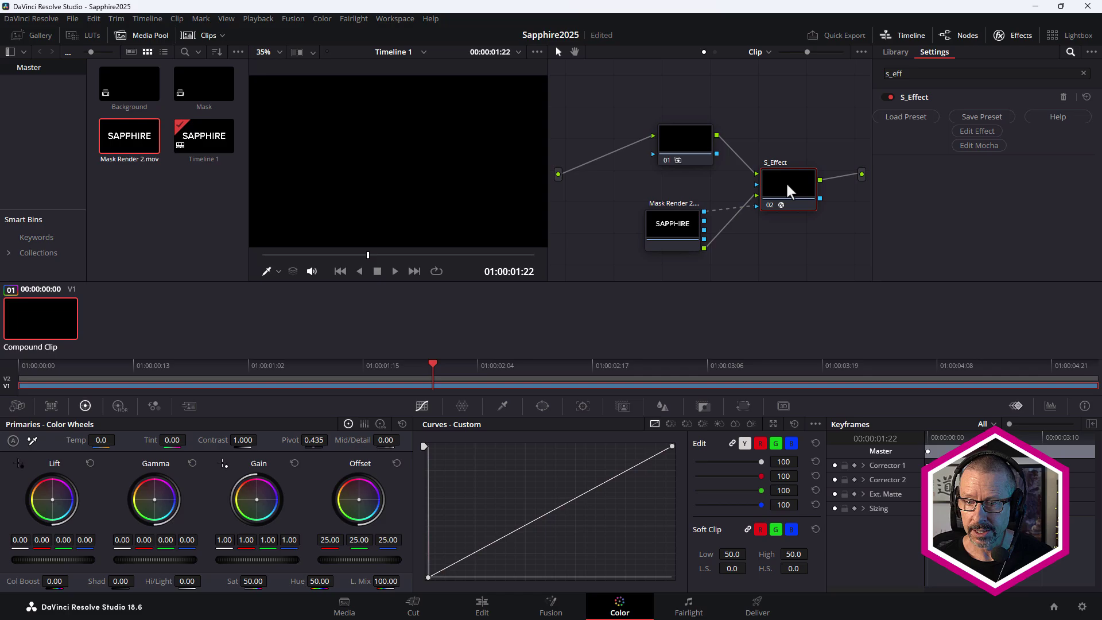
Step: Search the Sapphire presets for 'plastic' and load Textured Plastic onto S_Effect
{"action": "left_click", "coordinate": [914, 115]}
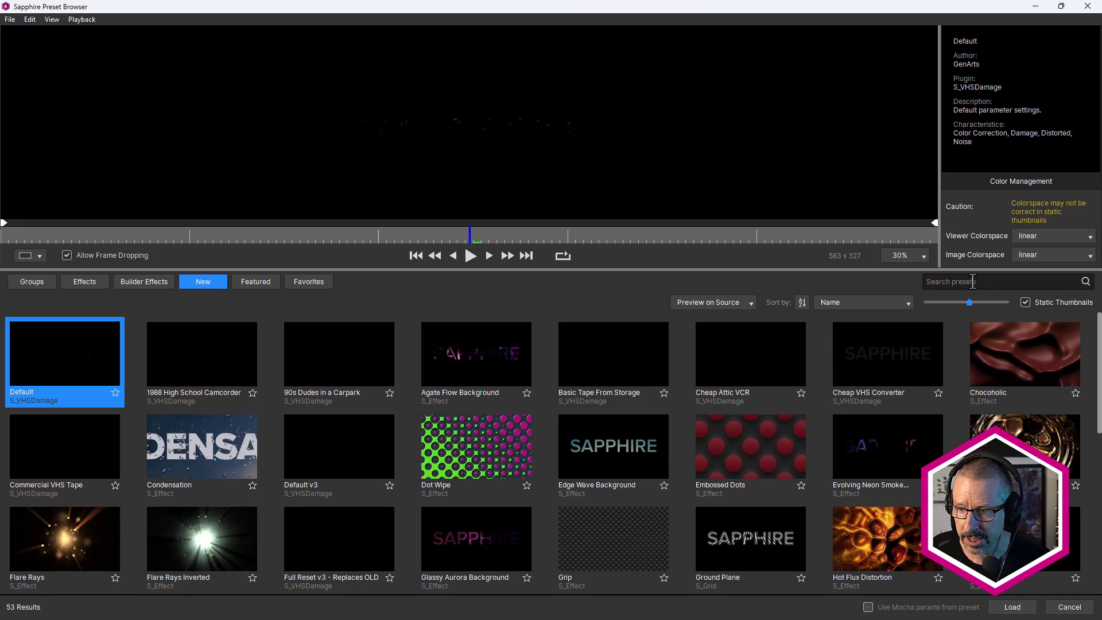
{"action": "type", "text": "plastic"}
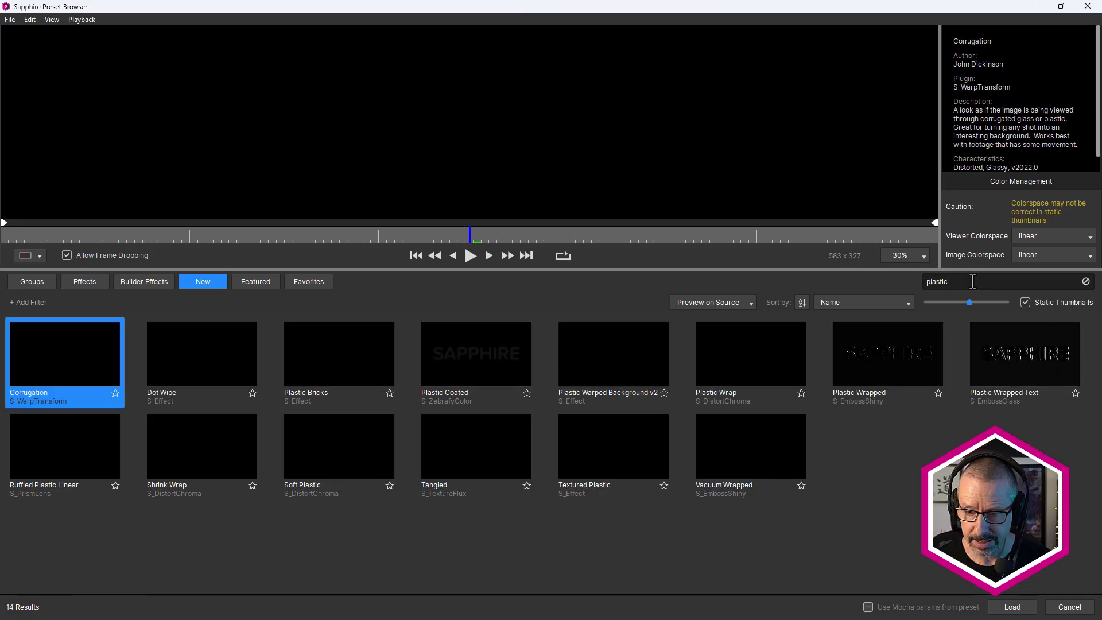
{"action": "left_click", "coordinate": [604, 439]}
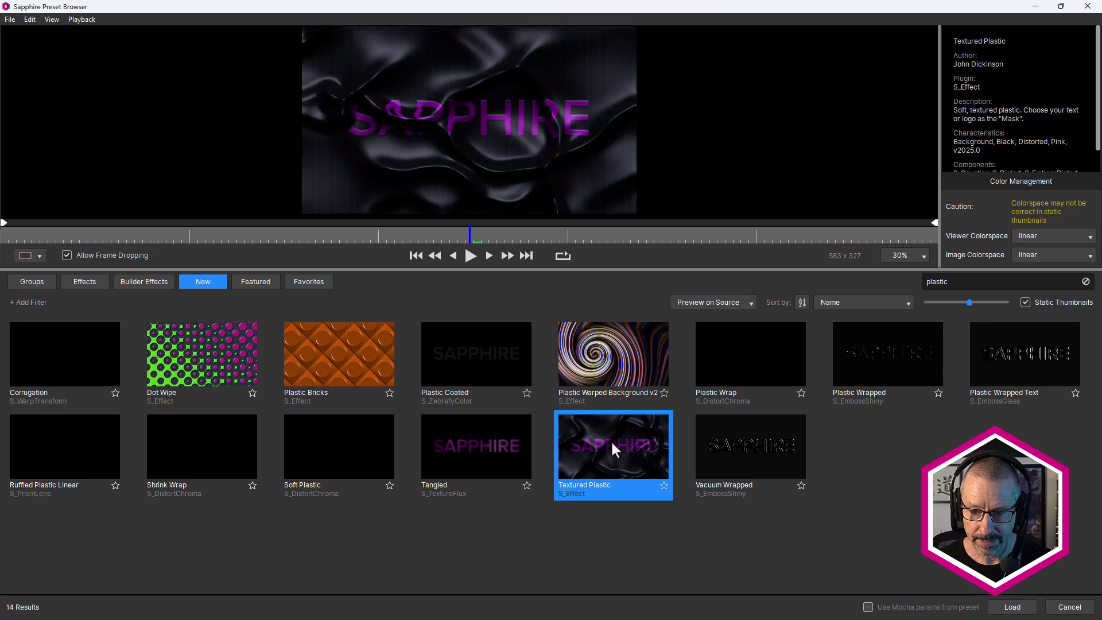
{"action": "double_click", "coordinate": [611, 440]}
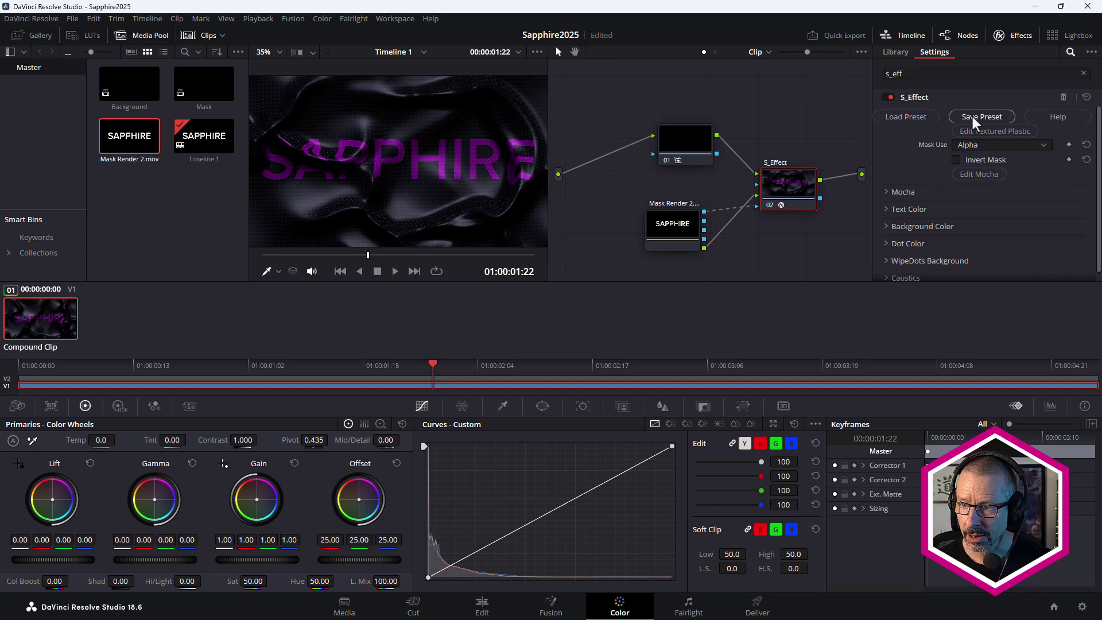
Step: Change the Textured Plastic Text Color to blue (#0F6CFF) and save the effect anyway
{"action": "left_click", "coordinate": [979, 133]}
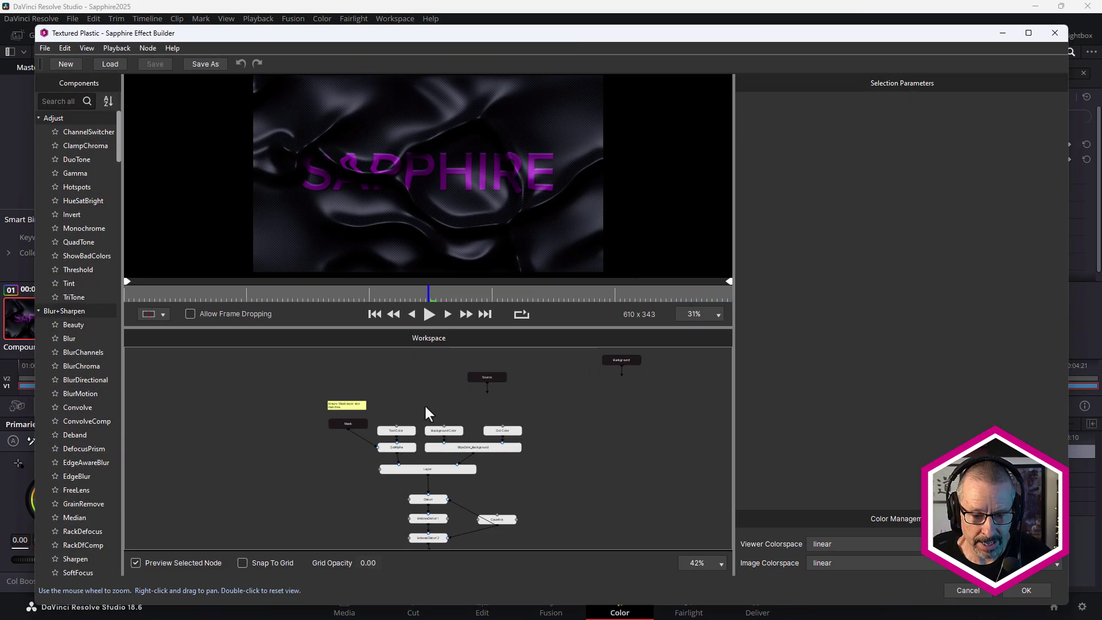
{"action": "scroll", "coordinate": [394, 411], "scroll_direction": "up", "scroll_amount": 2}
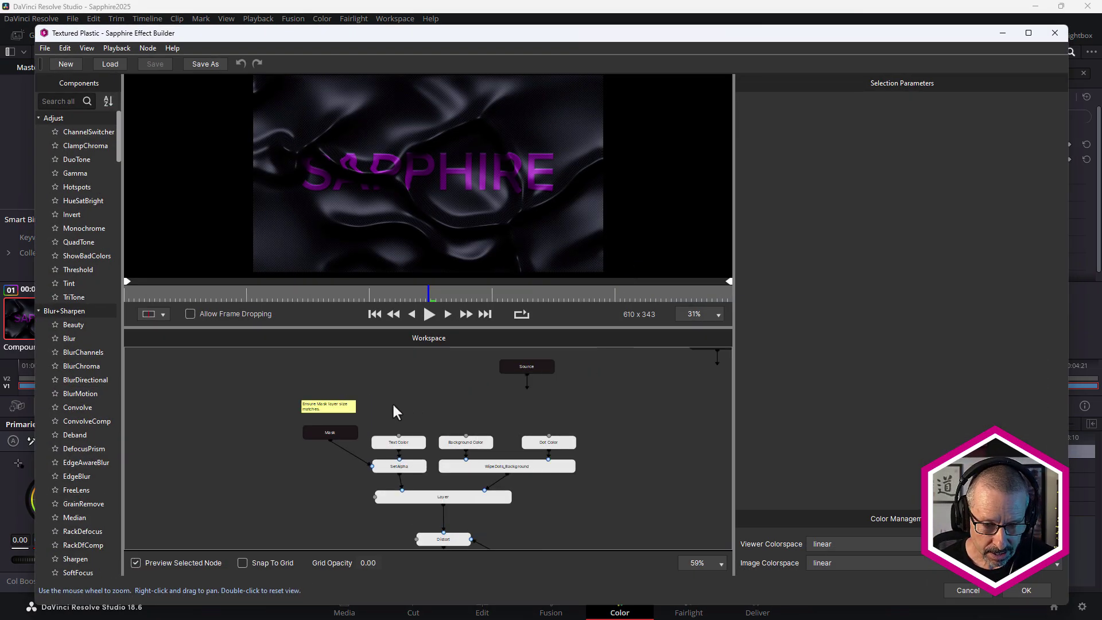
{"action": "left_click", "coordinate": [409, 447]}
{"action": "left_click", "coordinate": [822, 173]}
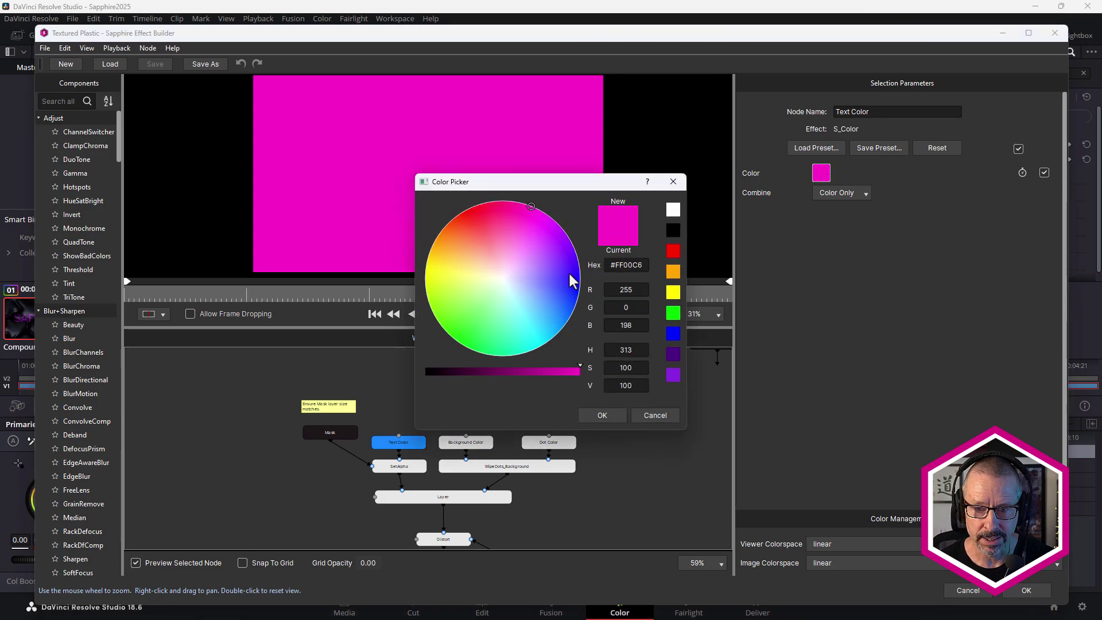
{"action": "left_click", "coordinate": [568, 315]}
{"action": "left_click", "coordinate": [602, 415]}
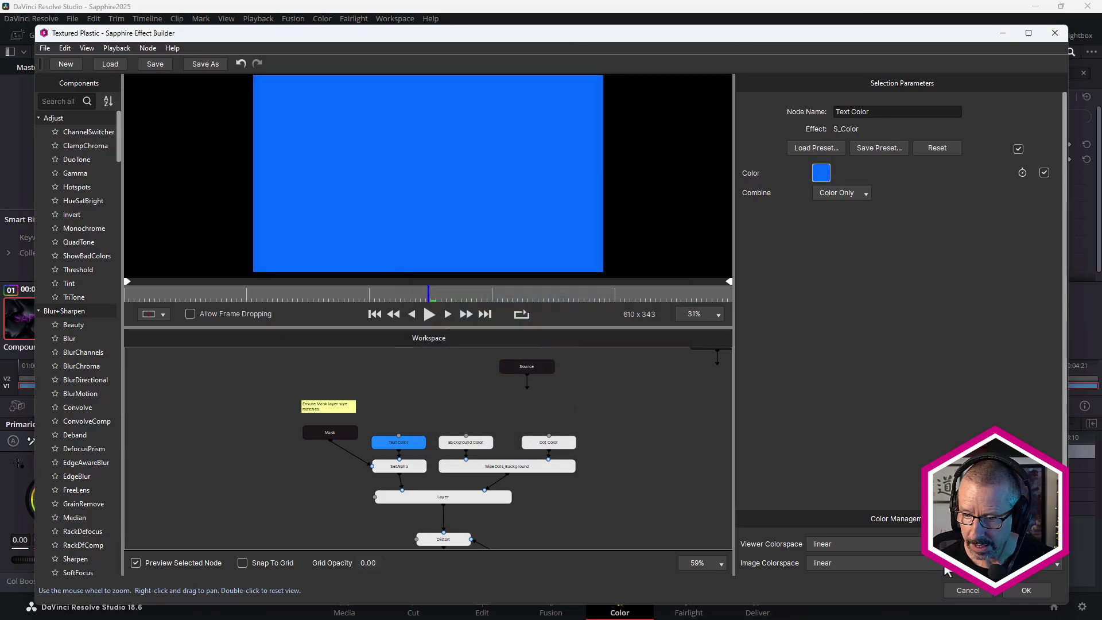
{"action": "left_click", "coordinate": [1046, 588]}
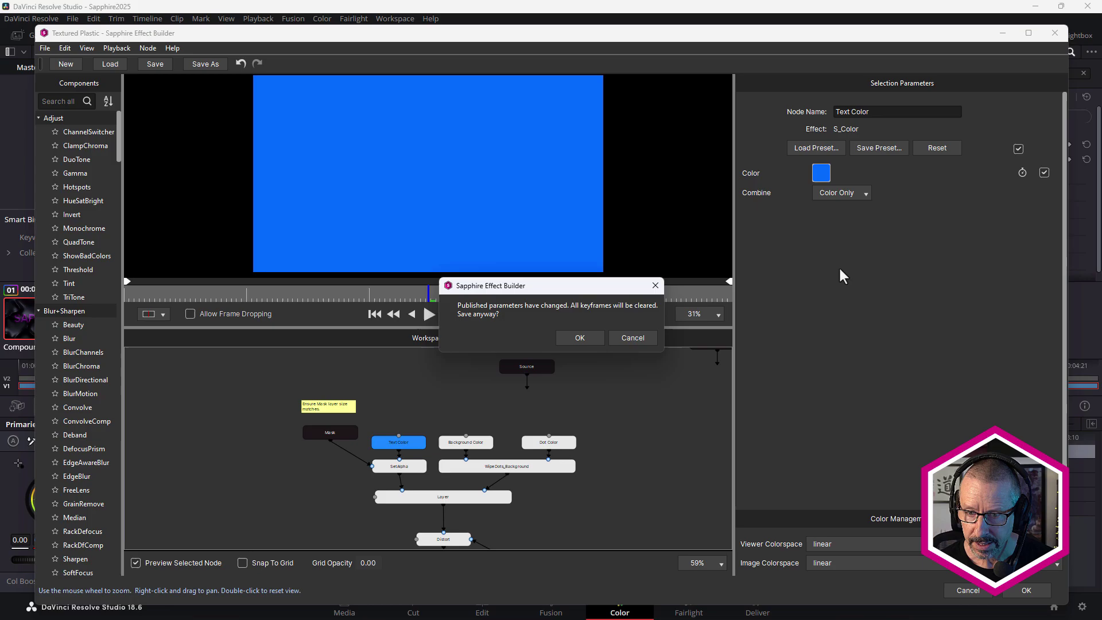
{"action": "left_click", "coordinate": [580, 338]}
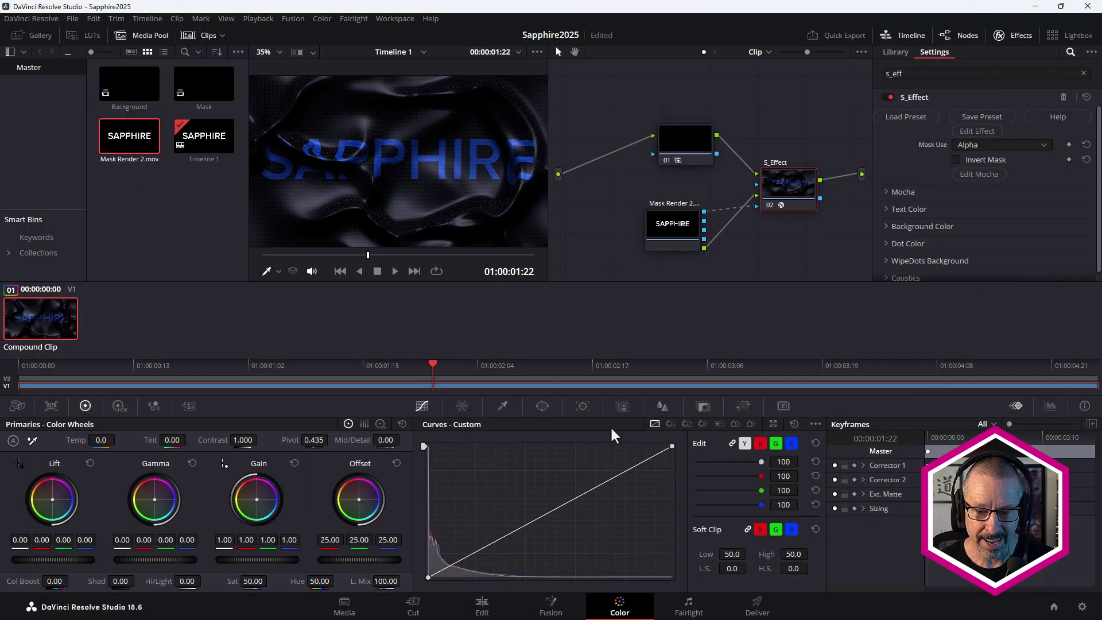